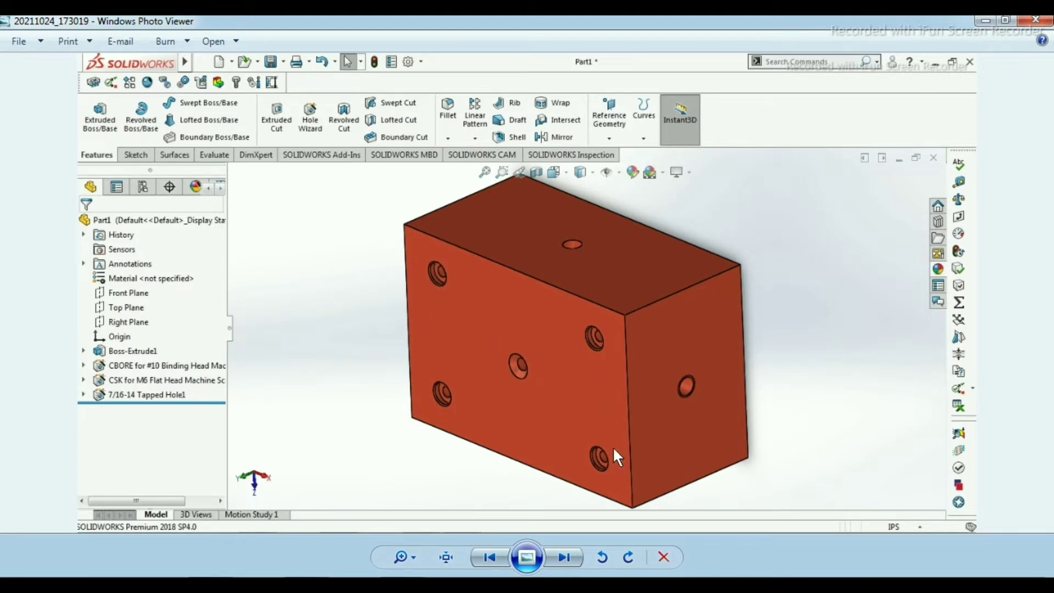
Switch to the Hole Wizard drawing and examine the block's dimensions and the specifications of holes A, B and C
mouse_move(432, 555)
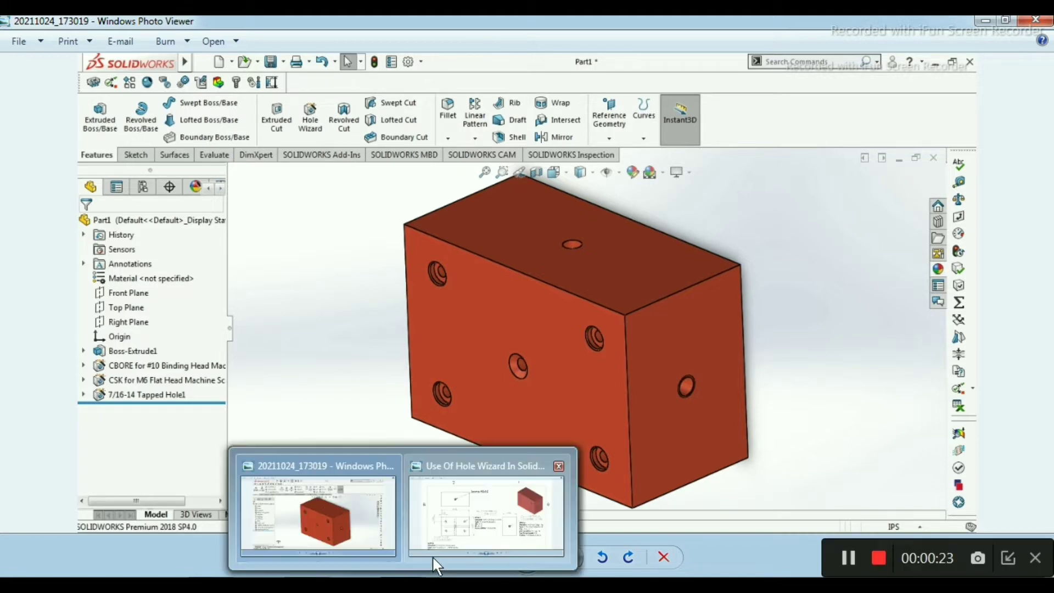
click(445, 498)
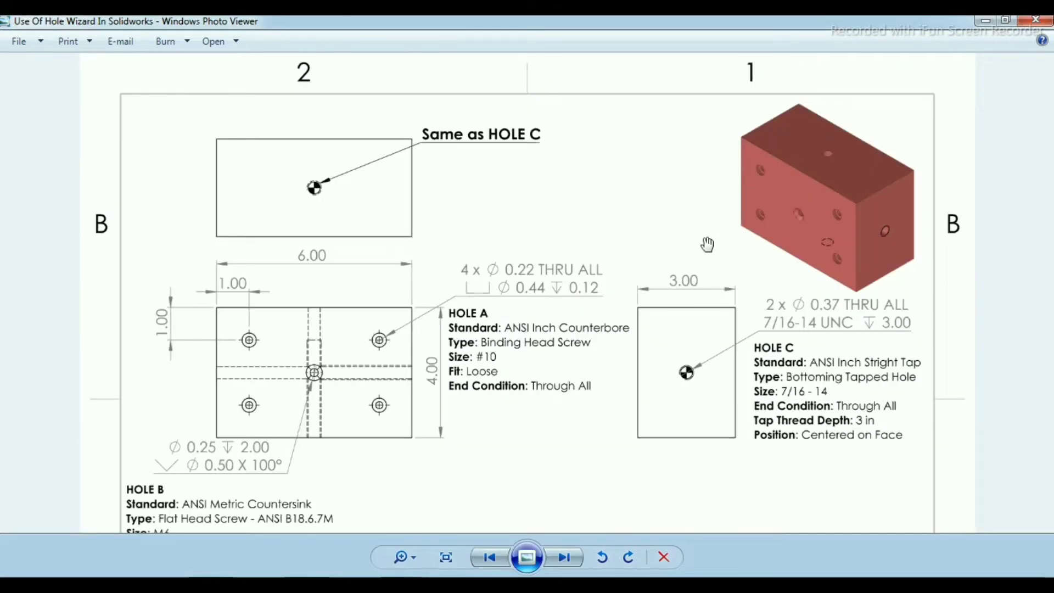
mouse_move(712, 422)
mouse_down()
mouse_move(717, 275)
mouse_move(718, 353)
mouse_up()
right_click(718, 347)
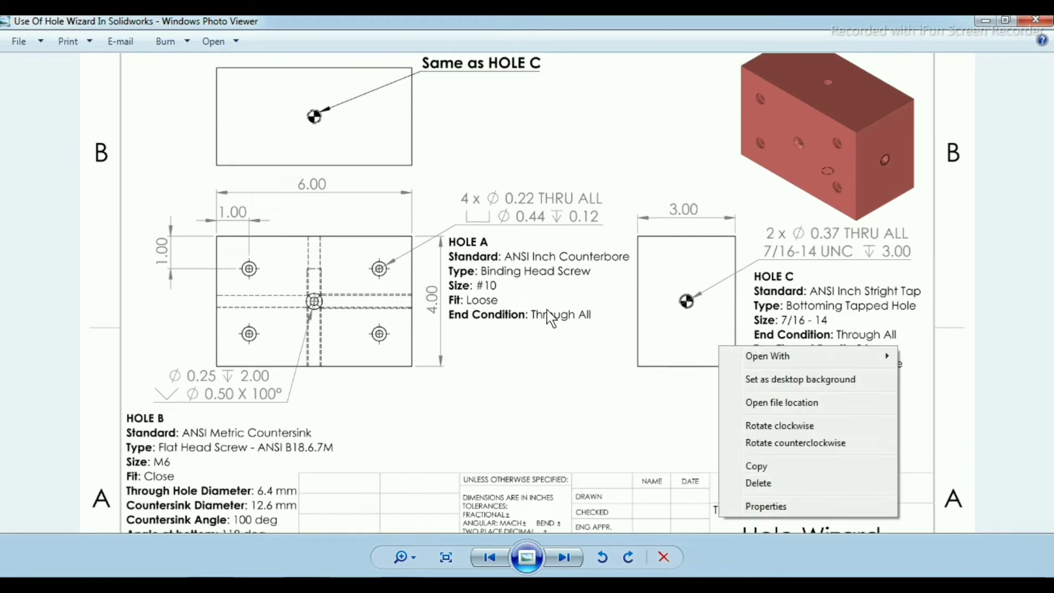
click(438, 237)
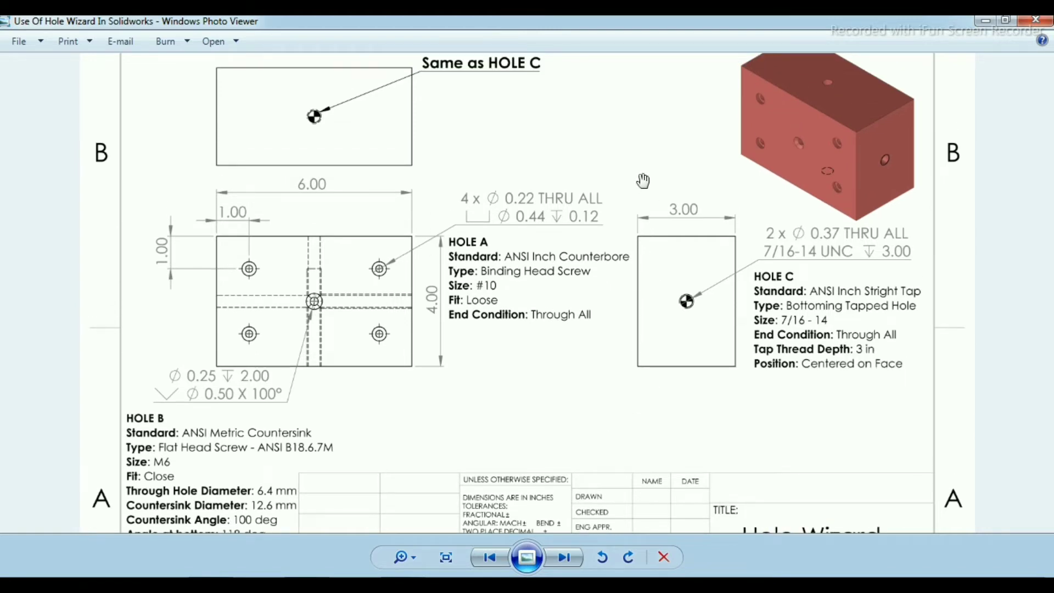
drag(643, 181, 655, 261)
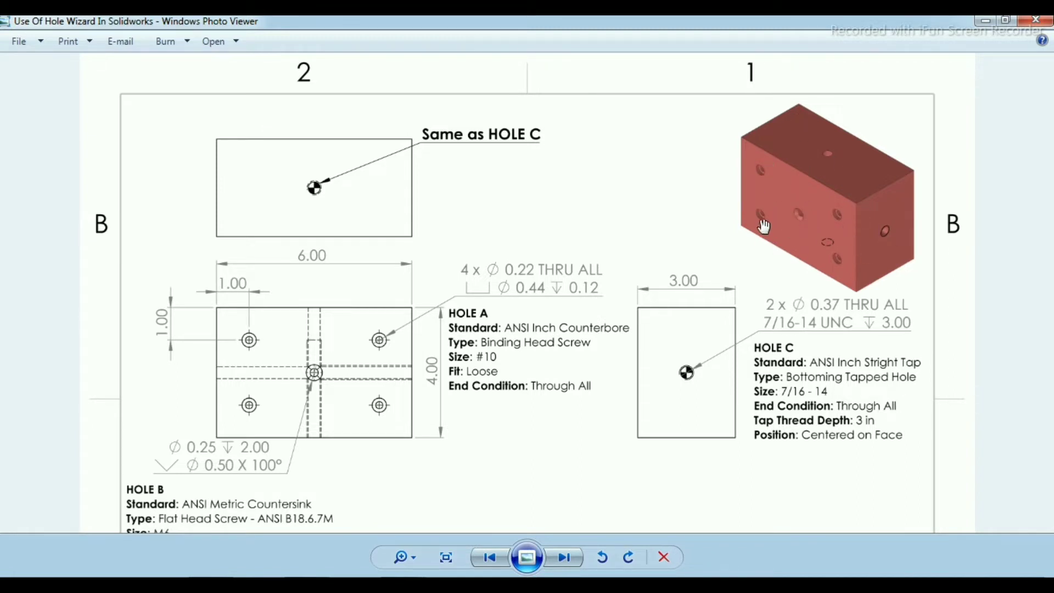
drag(914, 305, 884, 126)
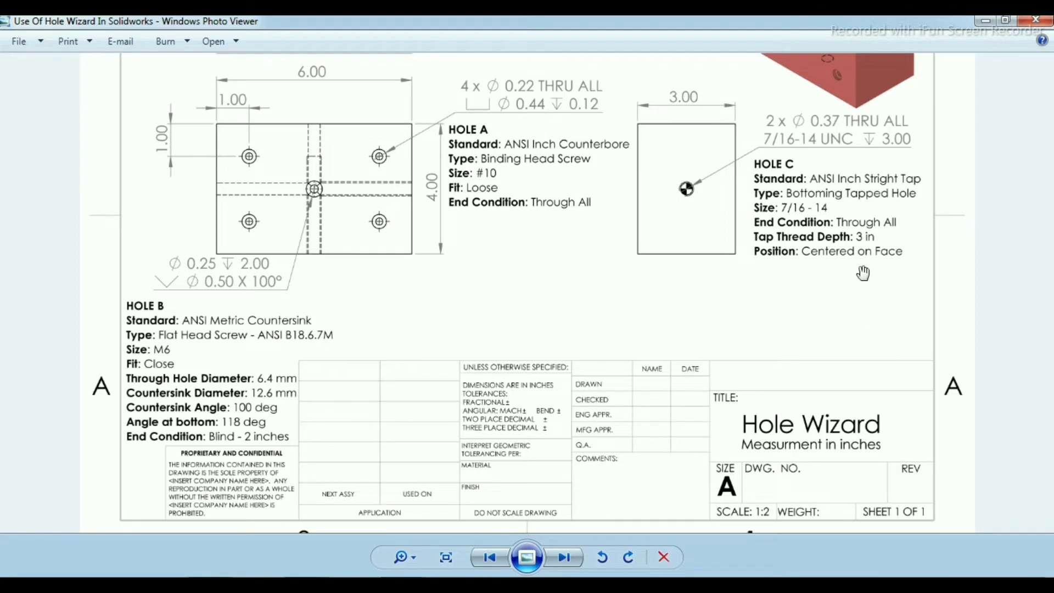
mouse_move(862, 260)
mouse_down()
mouse_move(881, 352)
mouse_move(875, 404)
mouse_up()
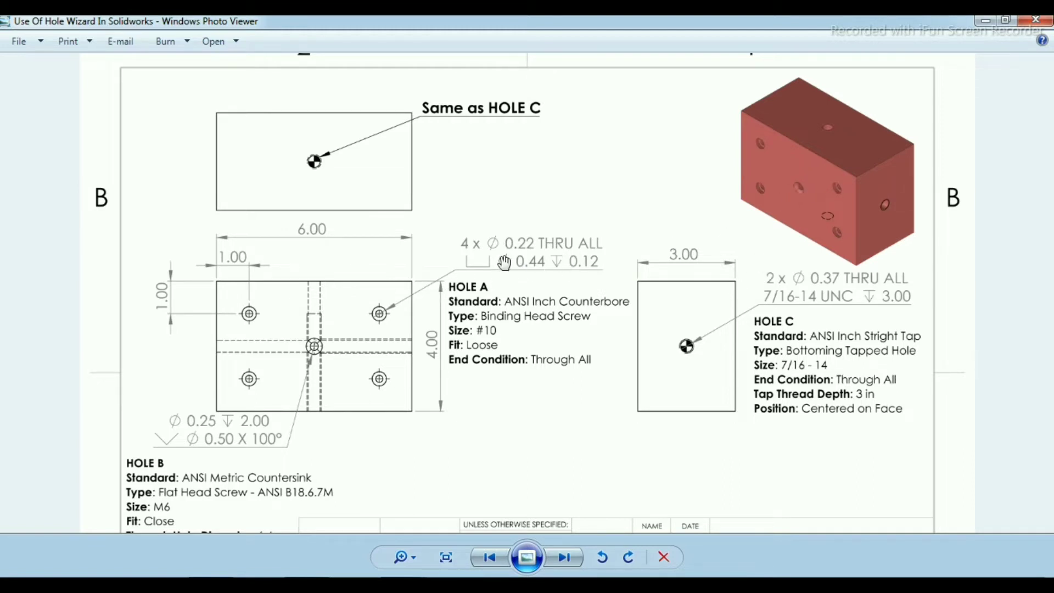
drag(593, 161, 602, 186)
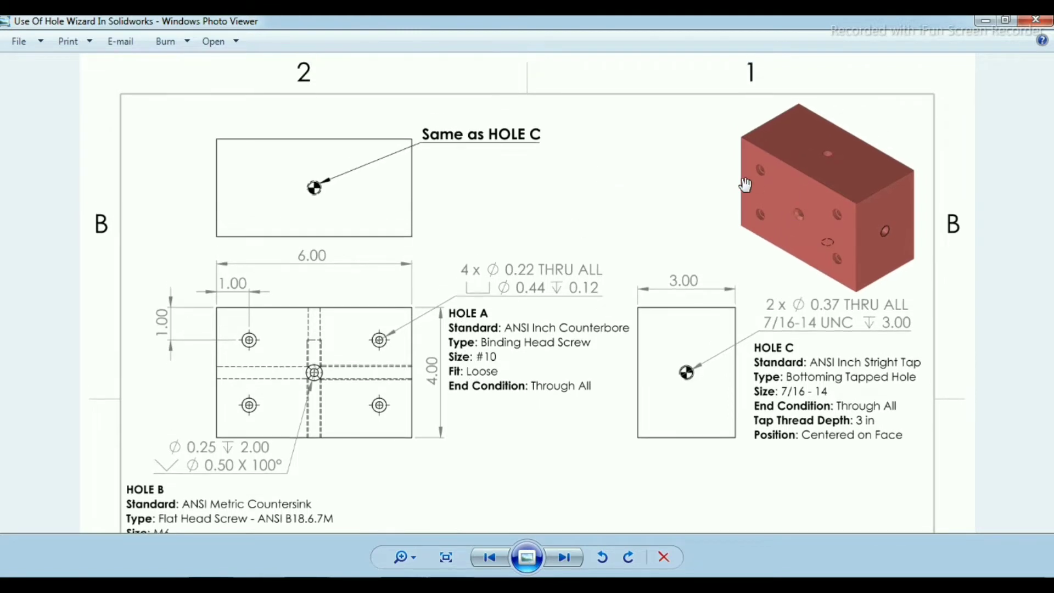
drag(598, 426, 598, 396)
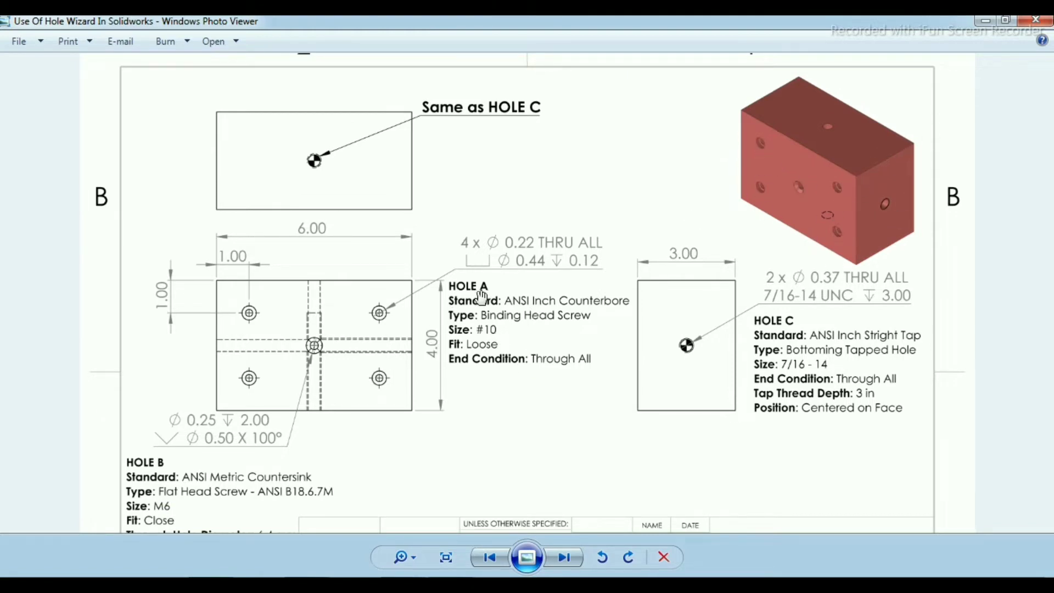
drag(516, 351, 521, 373)
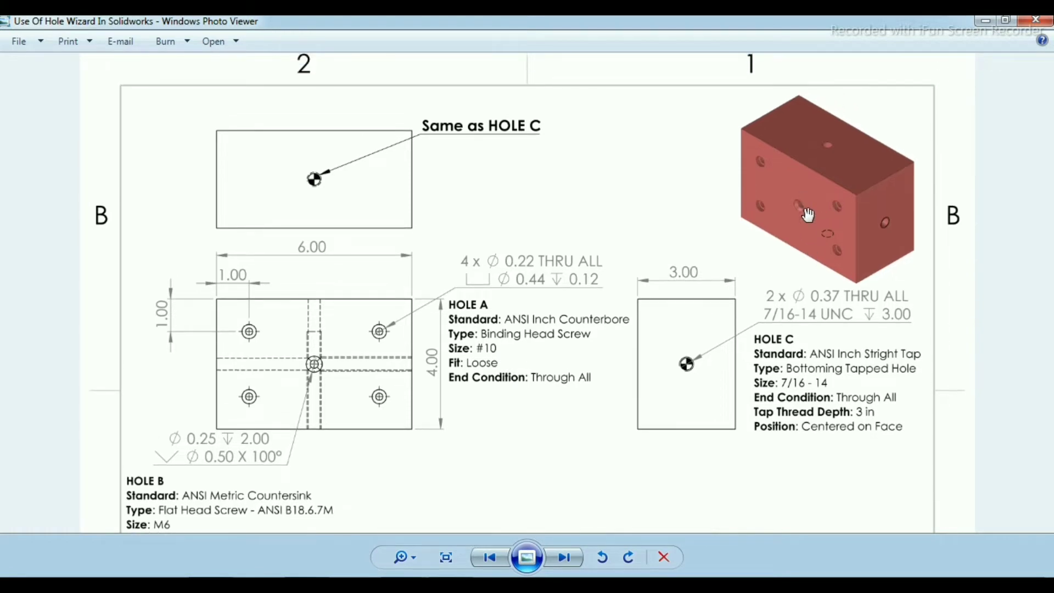
drag(680, 366, 672, 230)
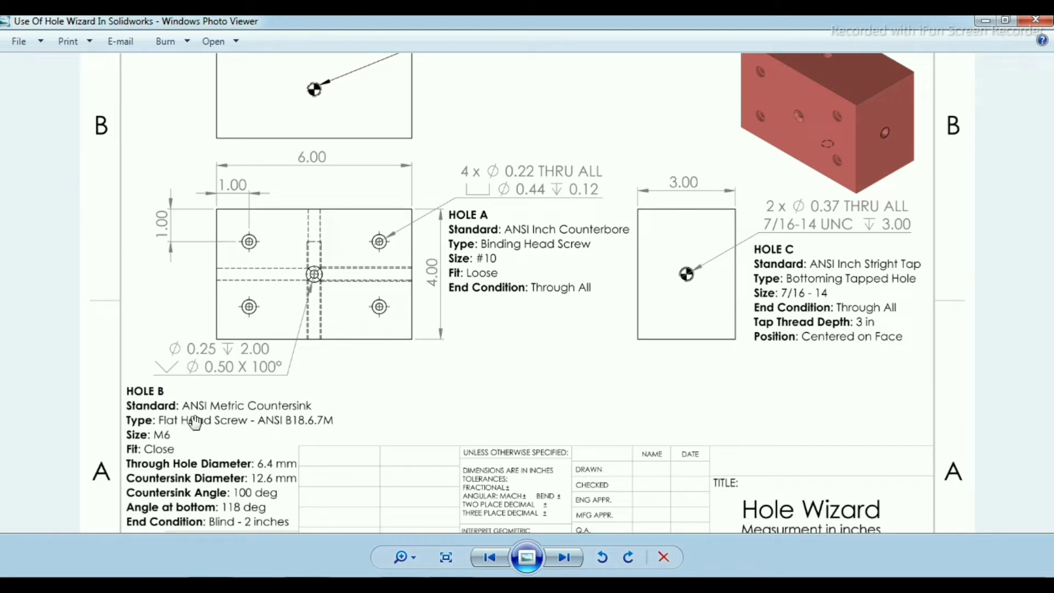
mouse_move(792, 292)
mouse_down()
mouse_move(792, 257)
mouse_move(863, 369)
mouse_up()
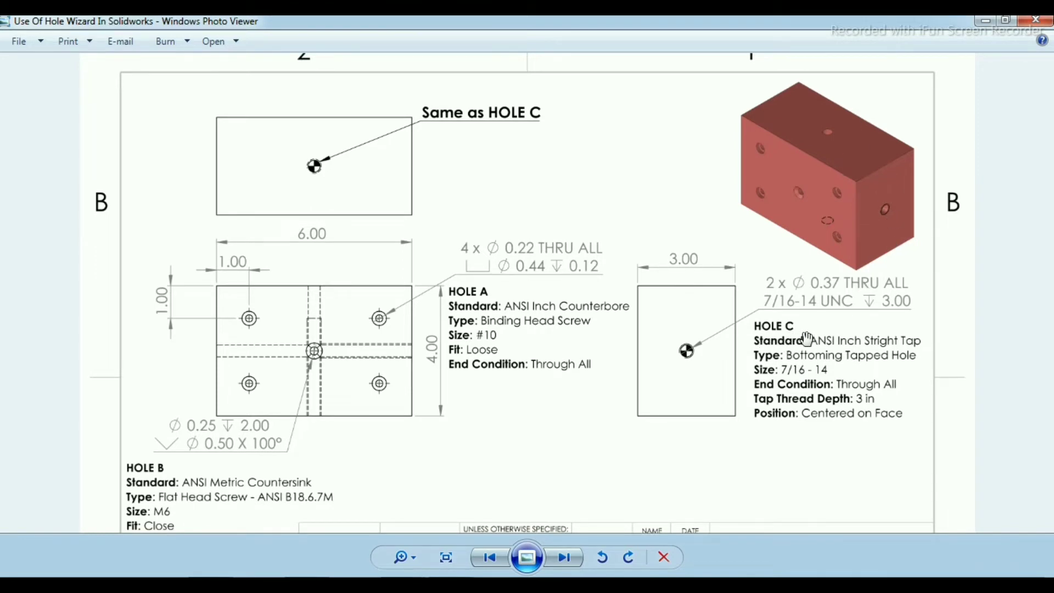
drag(758, 272, 761, 295)
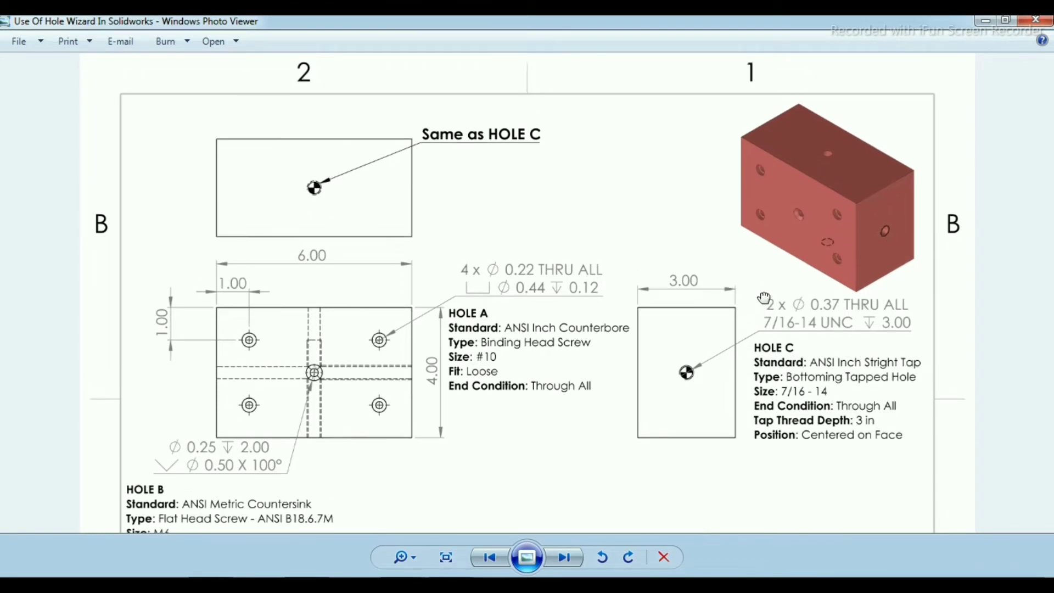
drag(714, 397, 716, 358)
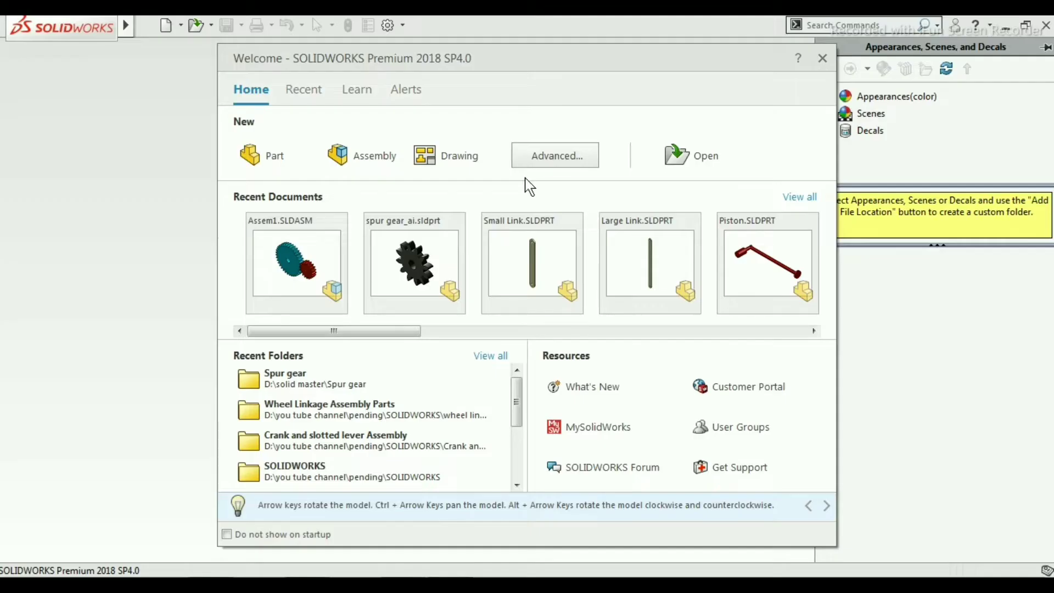
Create a new part in SOLIDWORKS and check the Hole Wizard drawing's title block for the measurement units
click(283, 150)
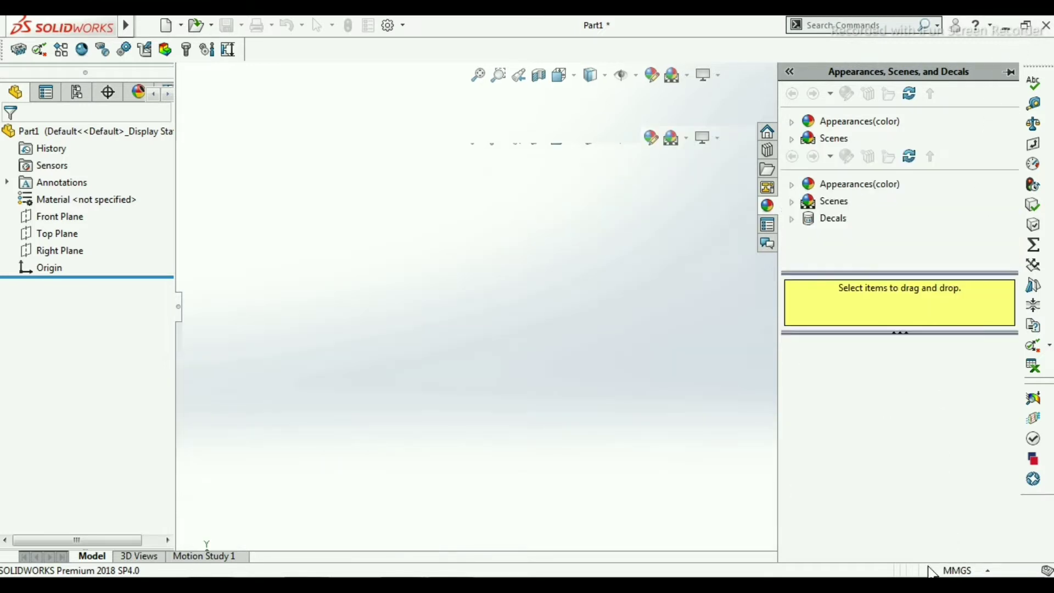
mouse_move(375, 574)
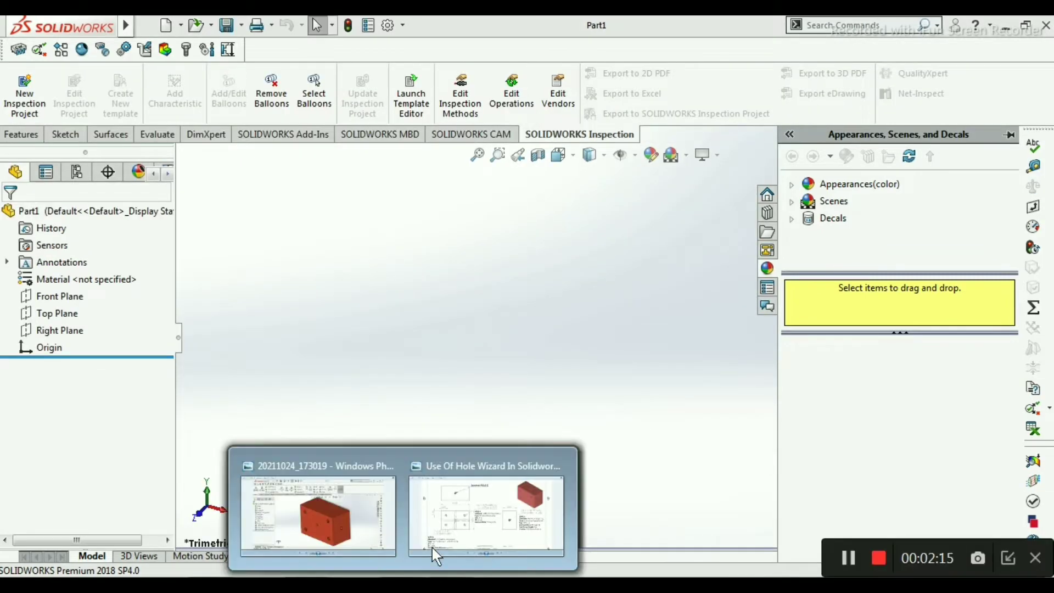
click(439, 509)
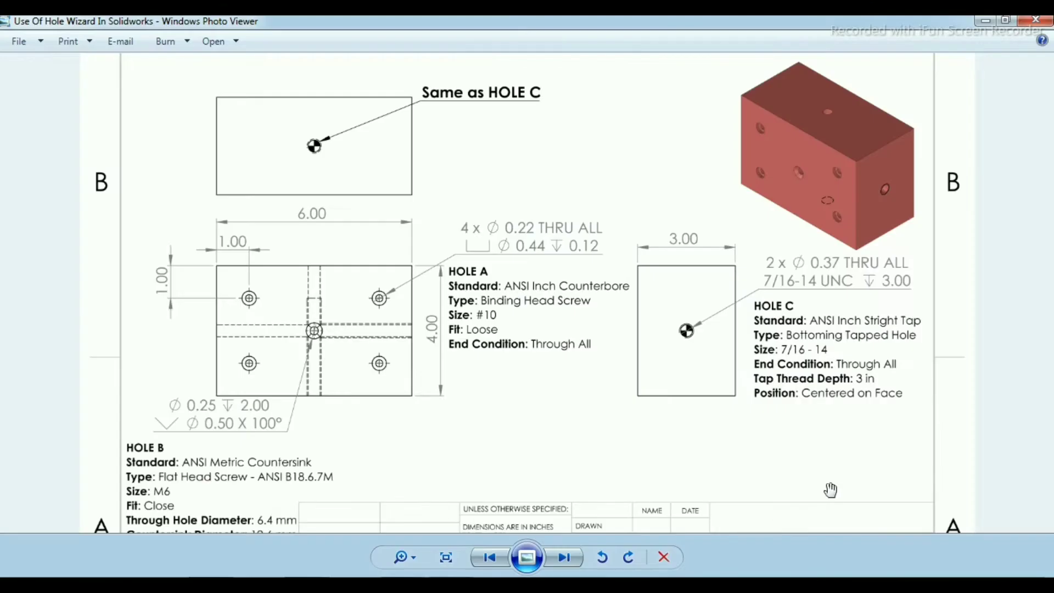
mouse_move(710, 325)
mouse_down()
mouse_move(711, 337)
mouse_move(719, 155)
mouse_up()
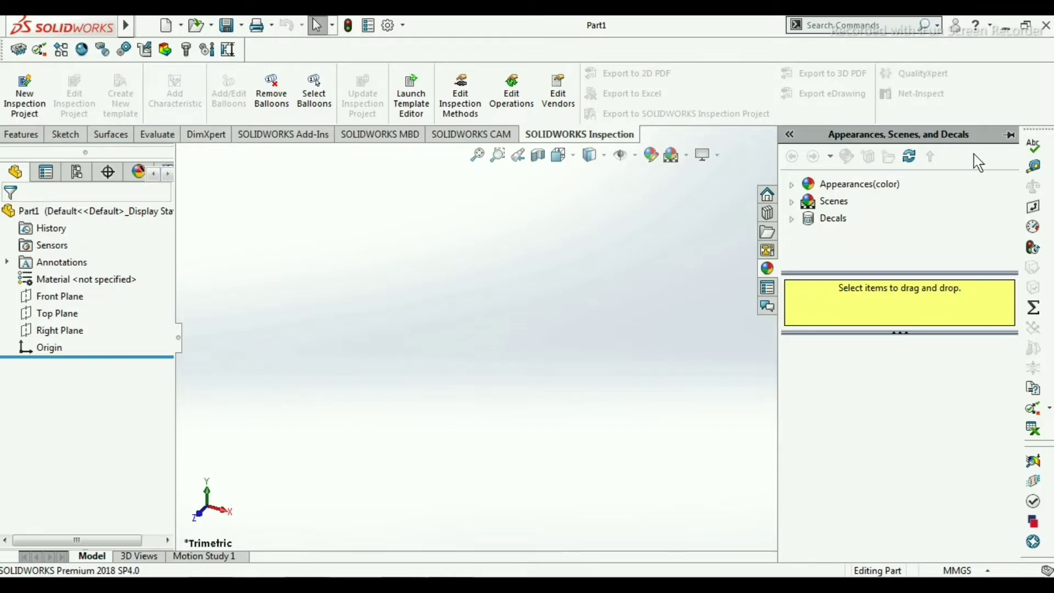
Return to the new part in SOLIDWORKS and set its unit system to IPS (inch, pound, second)
right_click(1021, 24)
click(618, 360)
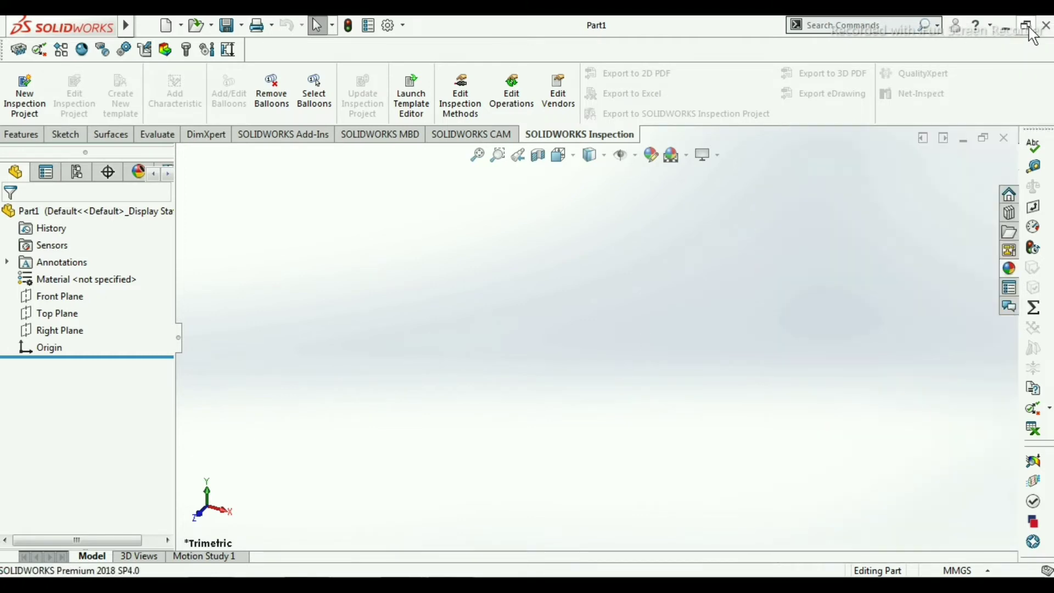
click(1027, 25)
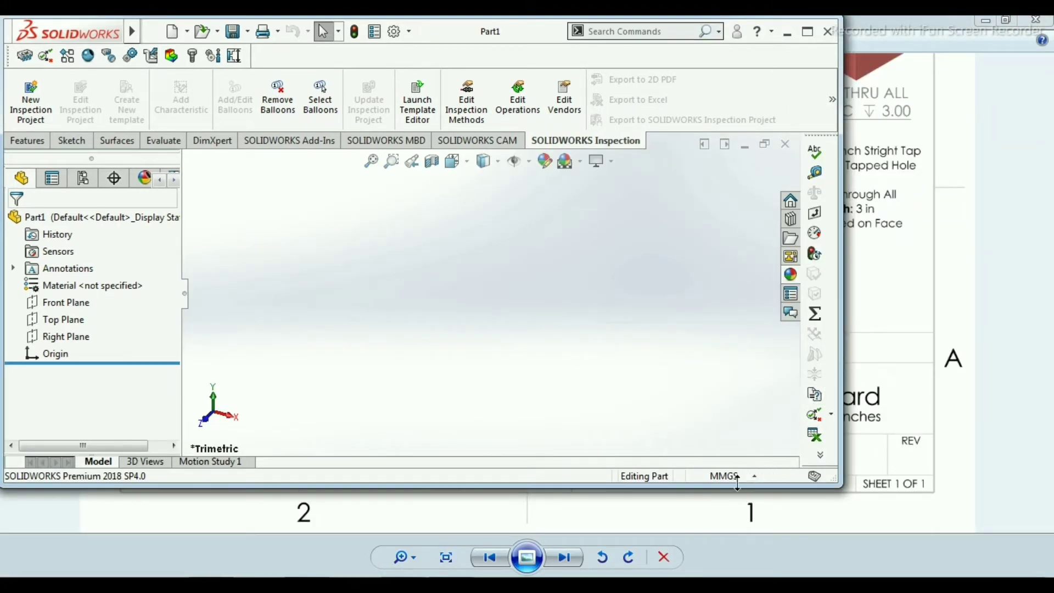
click(753, 476)
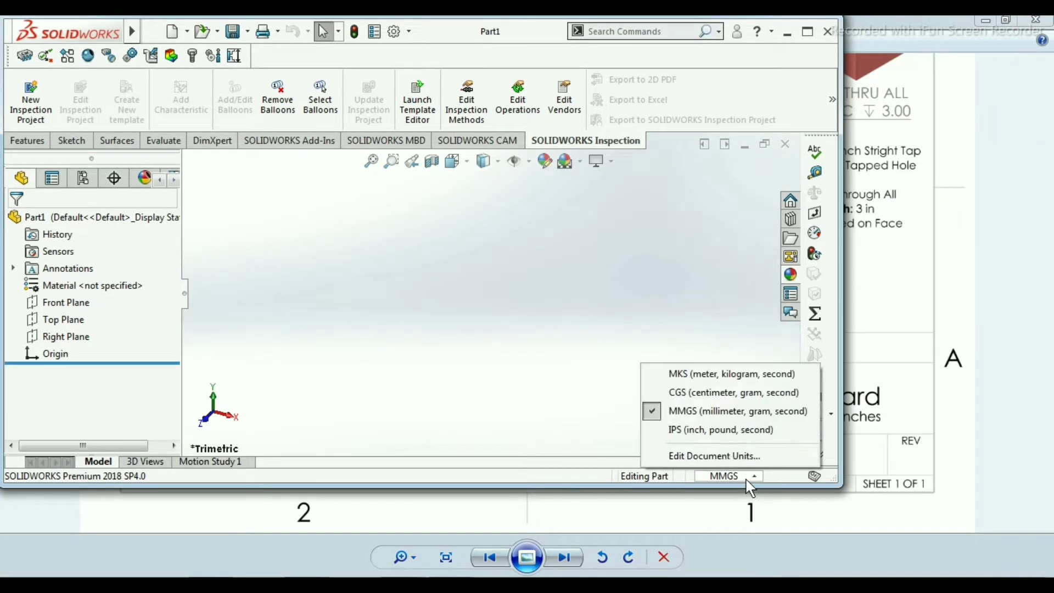
click(716, 431)
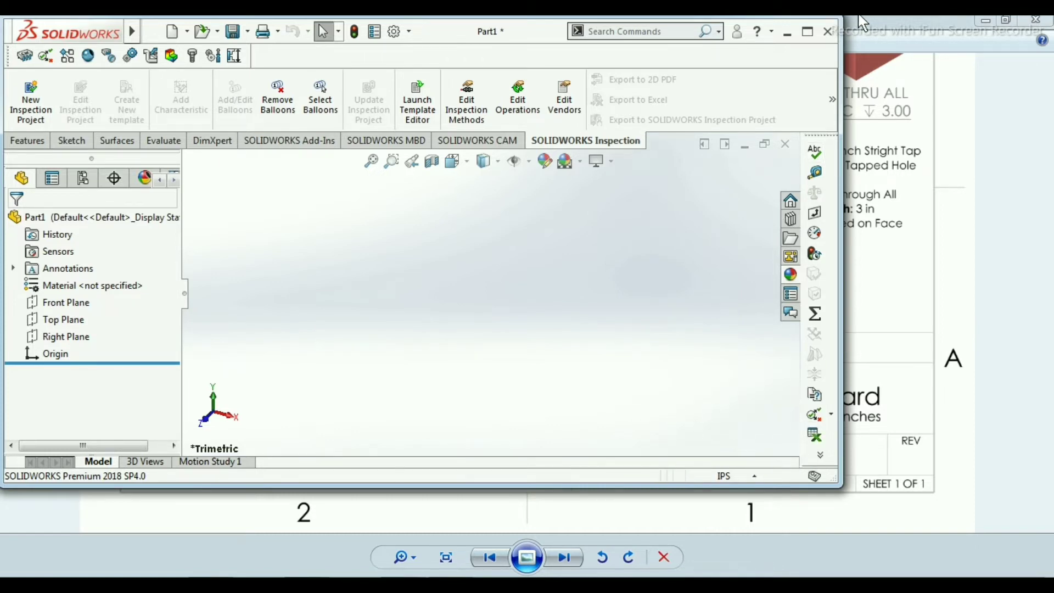
click(807, 32)
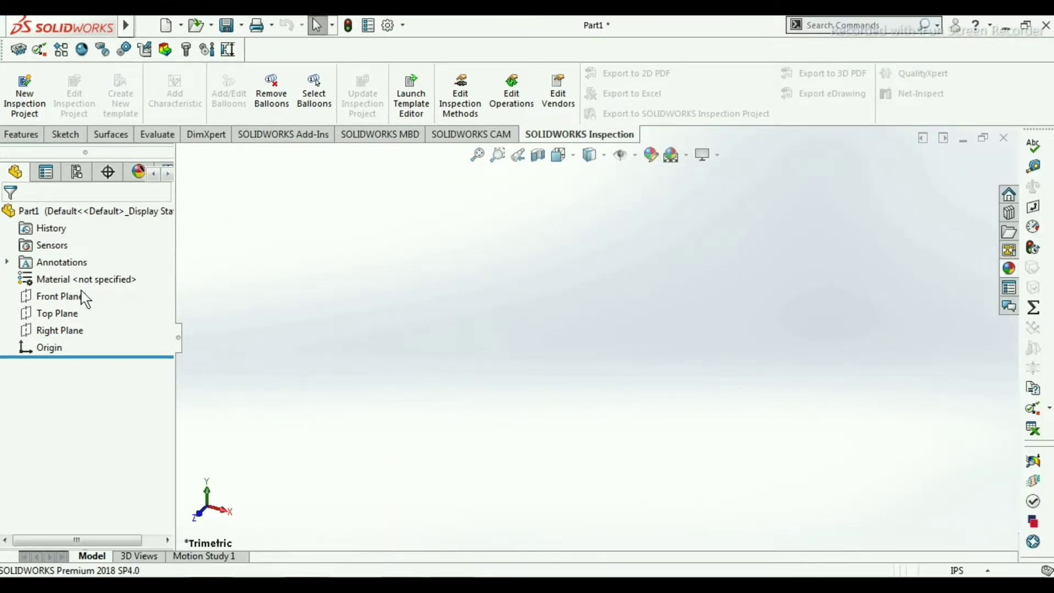
Orient the view normal to the Top Plane and start a sketch on it
click(54, 316)
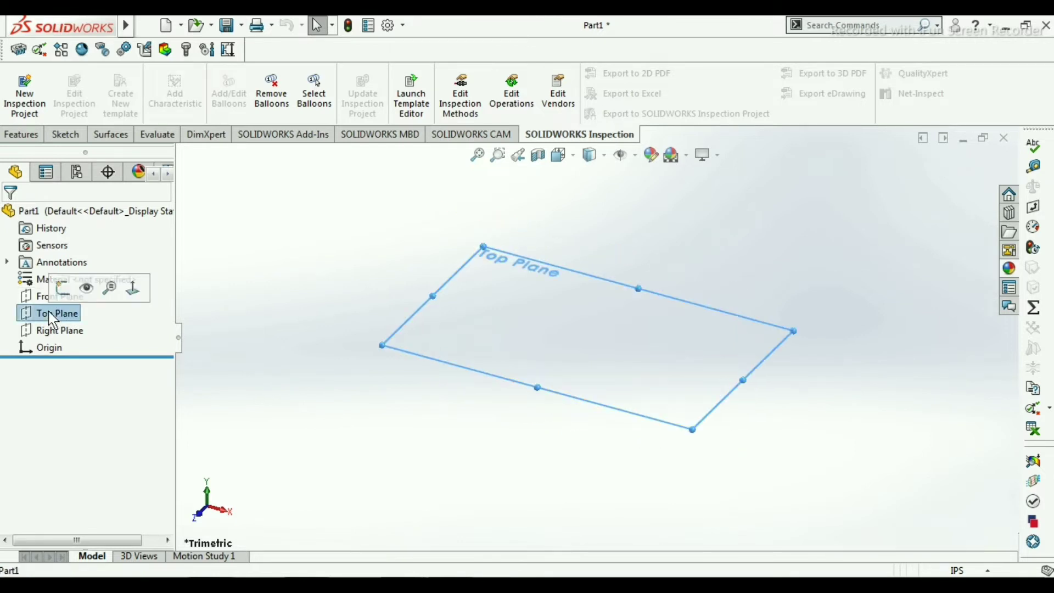
click(126, 290)
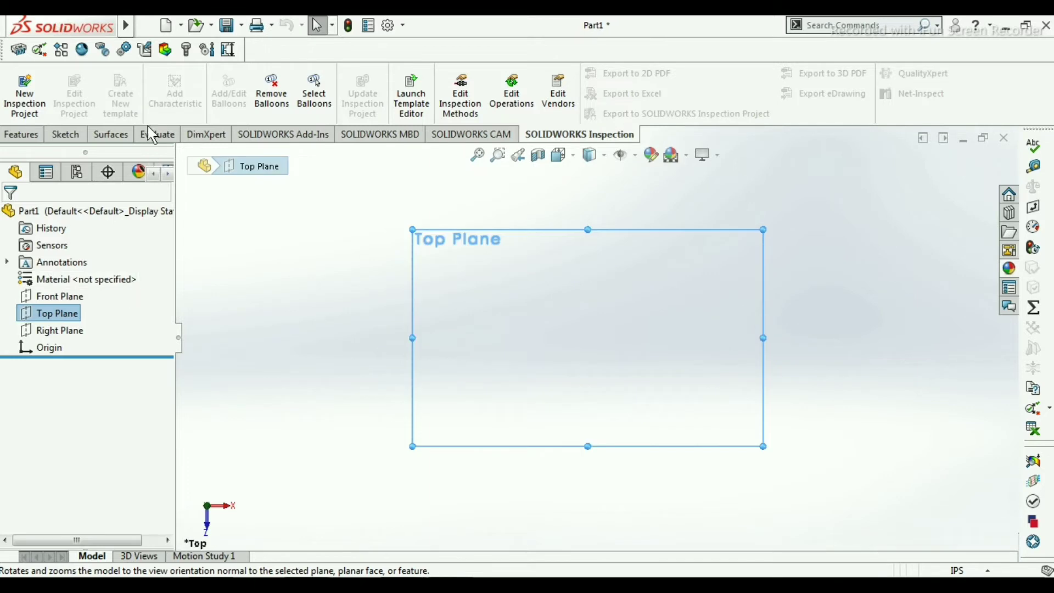
click(72, 130)
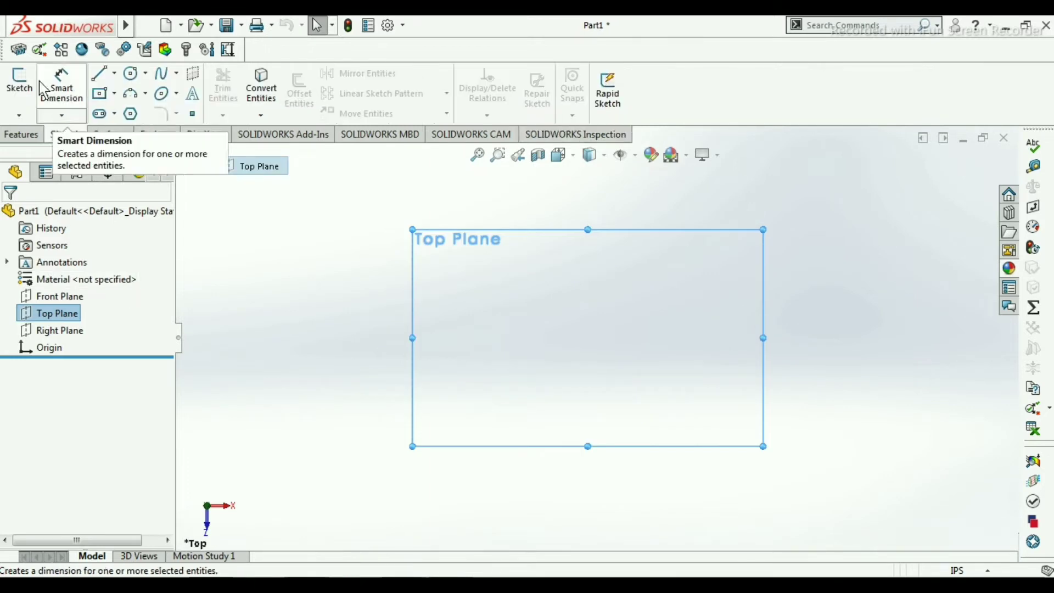
click(20, 80)
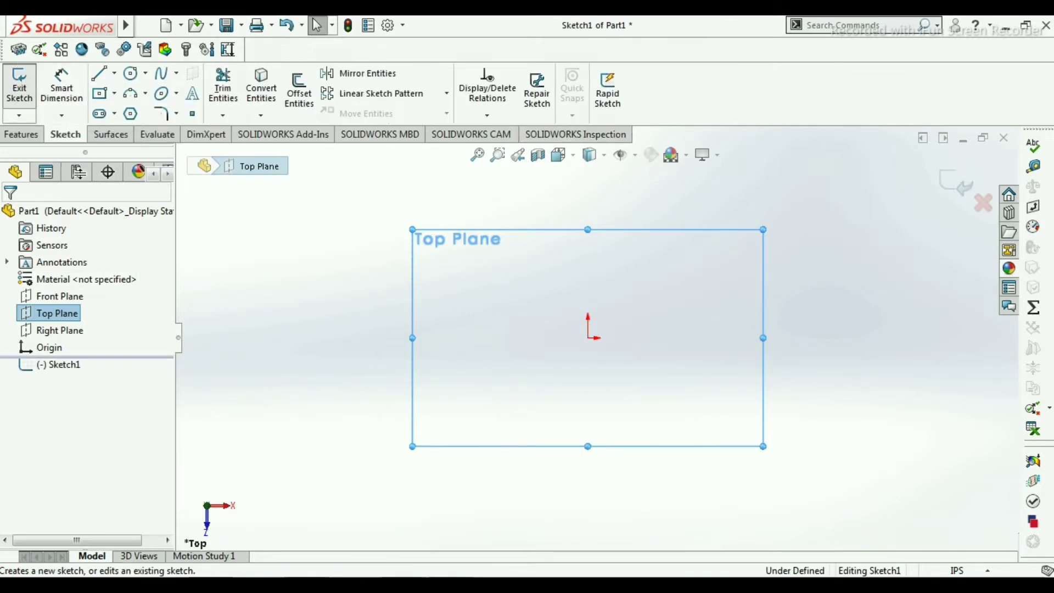
Sketch a center rectangle from corners, centred on the origin and wider than it is tall
click(114, 93)
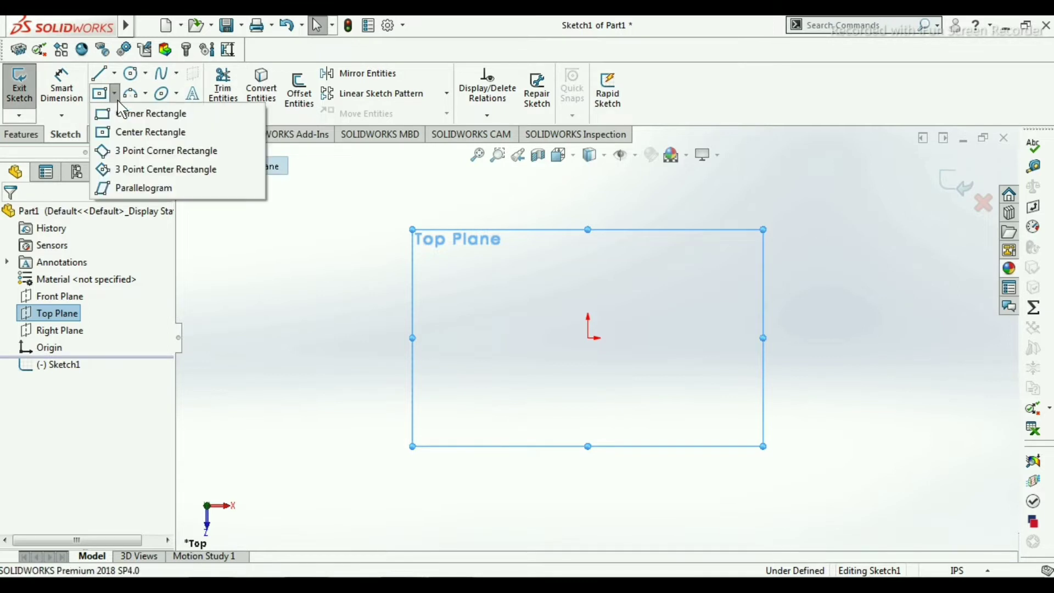
click(141, 136)
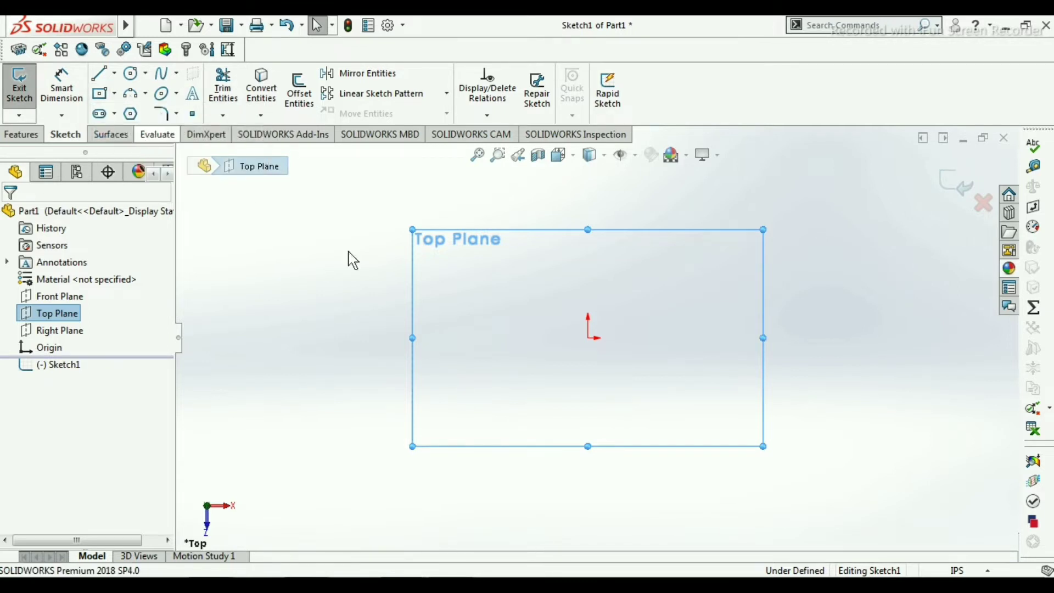
click(588, 338)
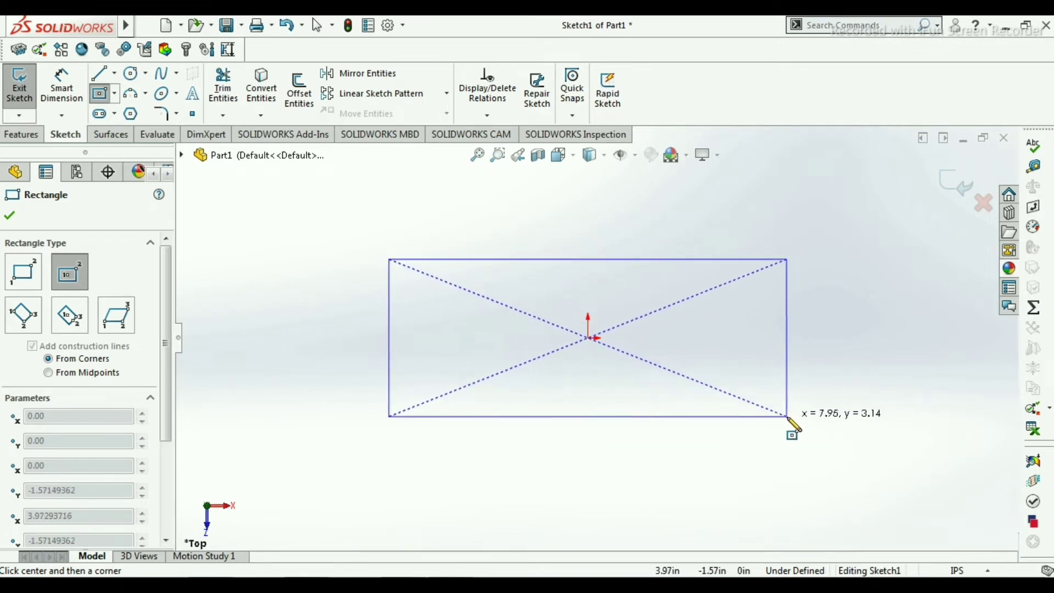
click(781, 427)
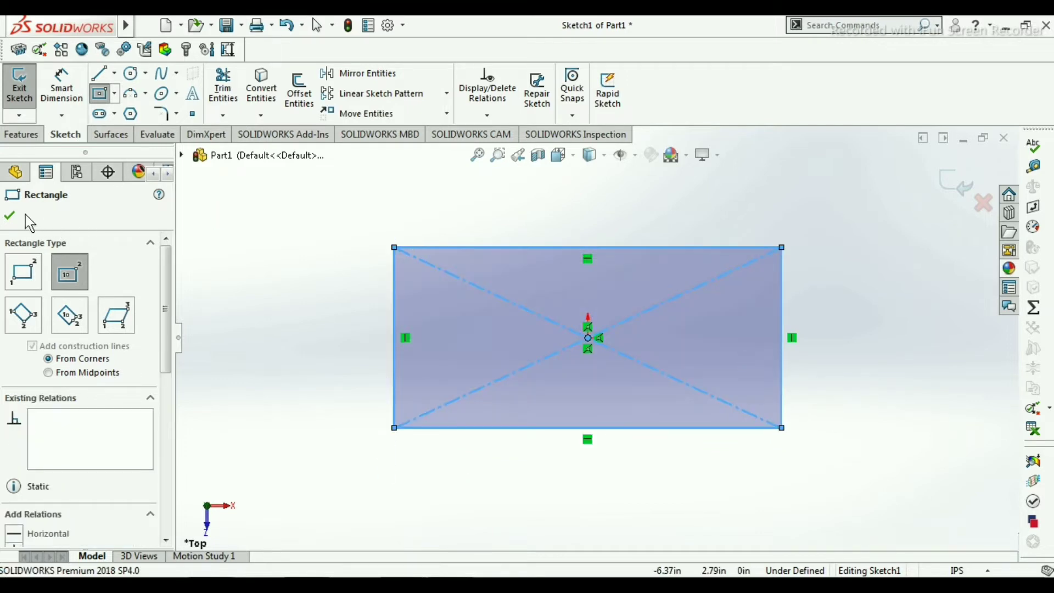
click(10, 215)
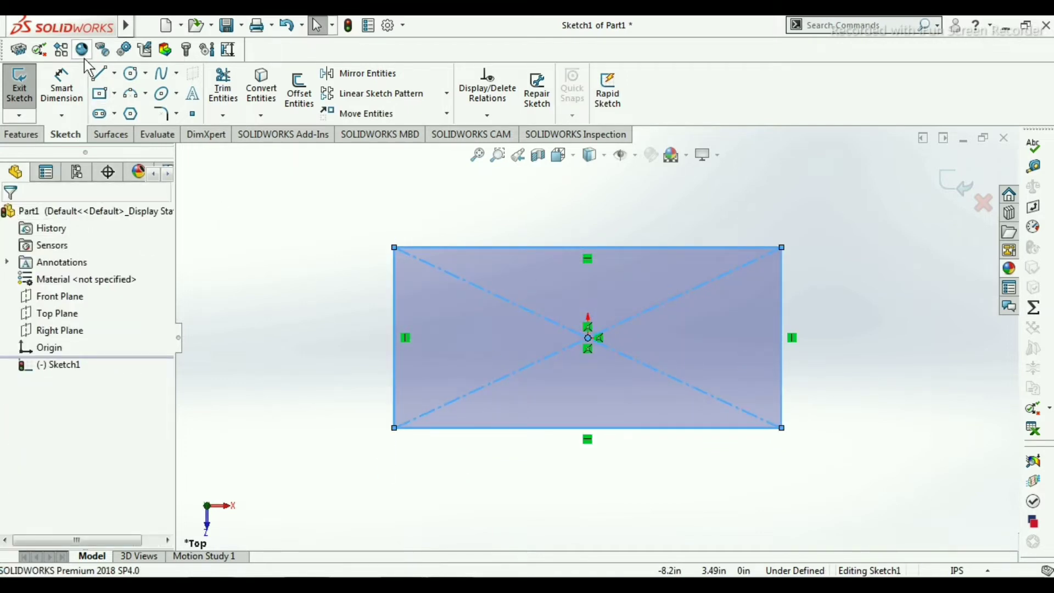
Close the finished-model image and bring up the Hole Wizard drawing in Windows Photo Viewer to check the block's dimensions
mouse_move(403, 584)
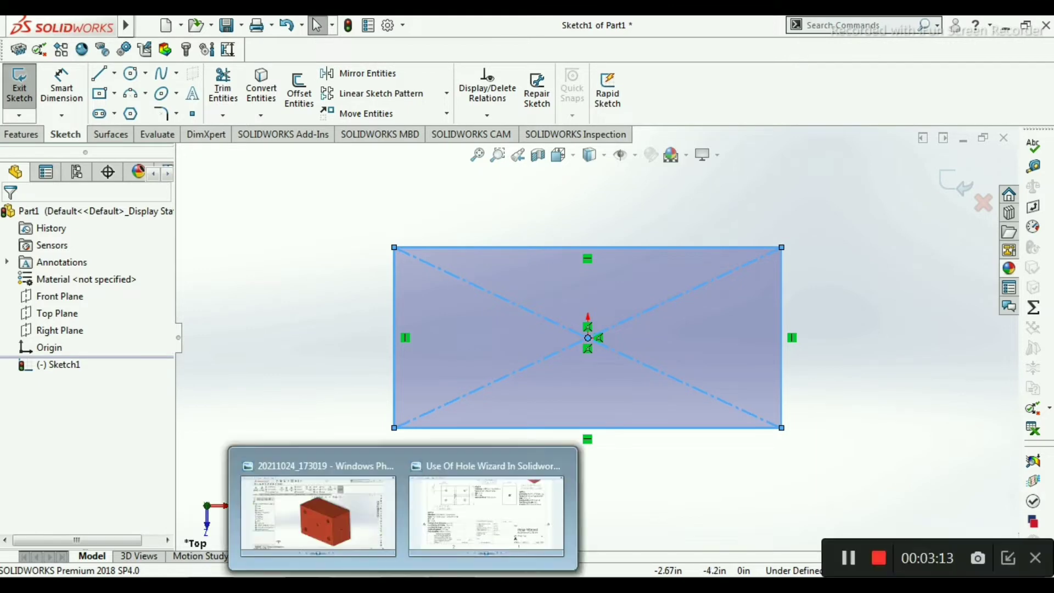
click(391, 466)
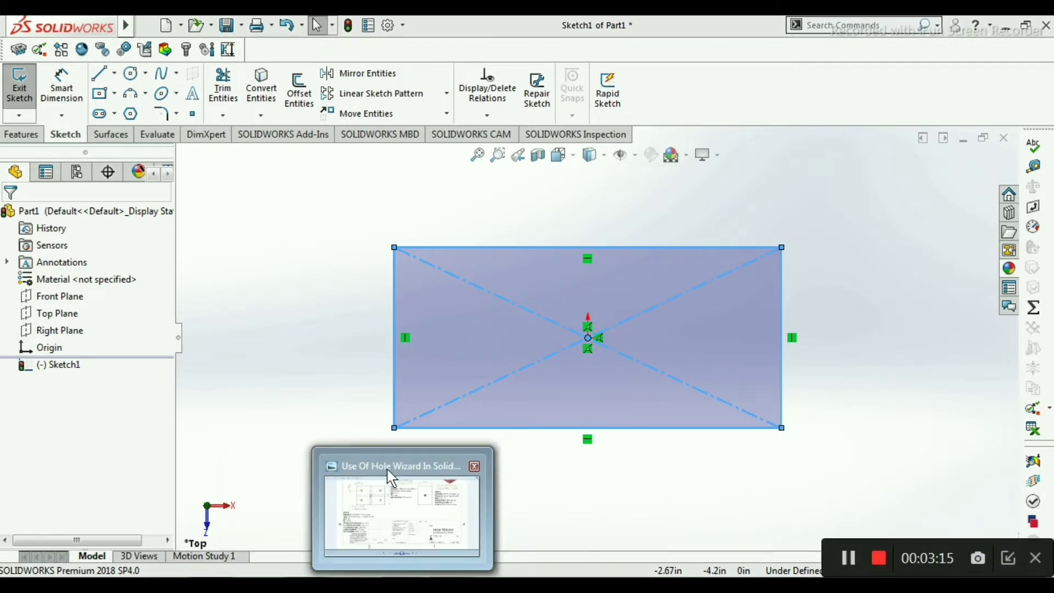
click(382, 502)
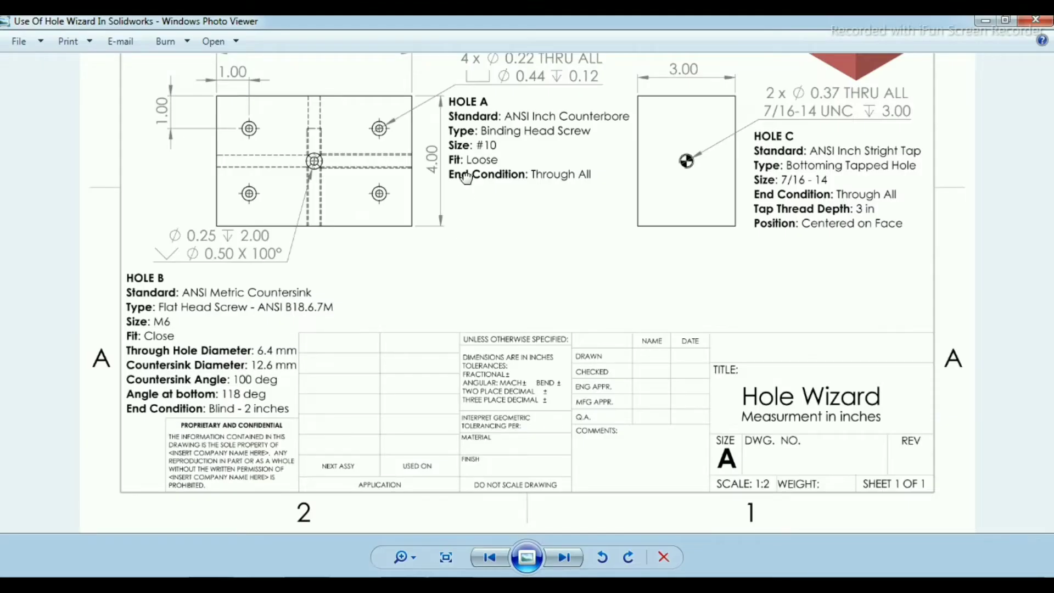
Return to SOLIDWORKS from the drawing and dimension the rectangle's upper horizontal edge to 6 in
drag(466, 177, 494, 415)
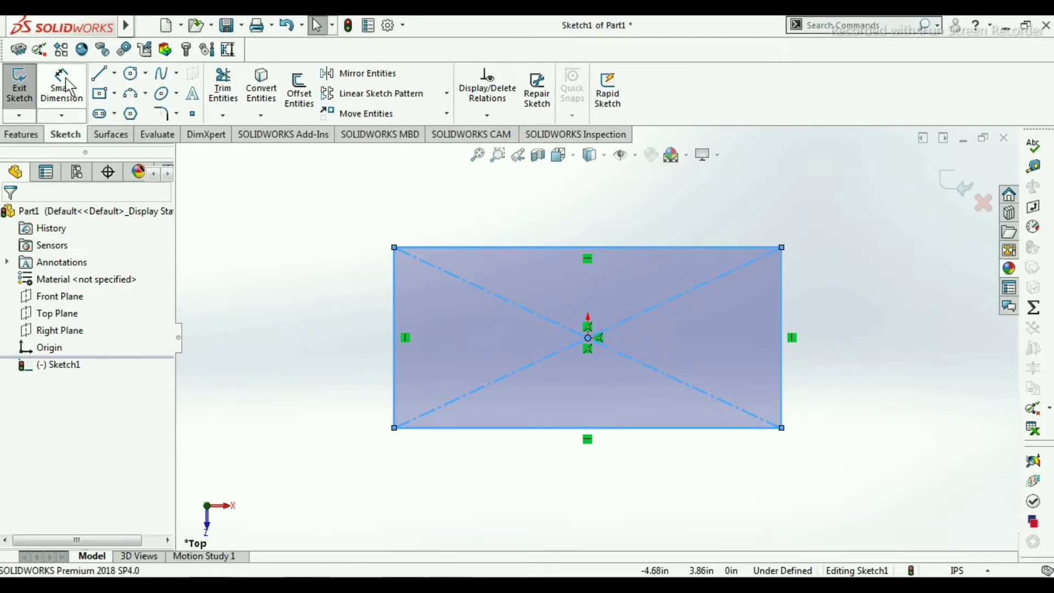
click(64, 86)
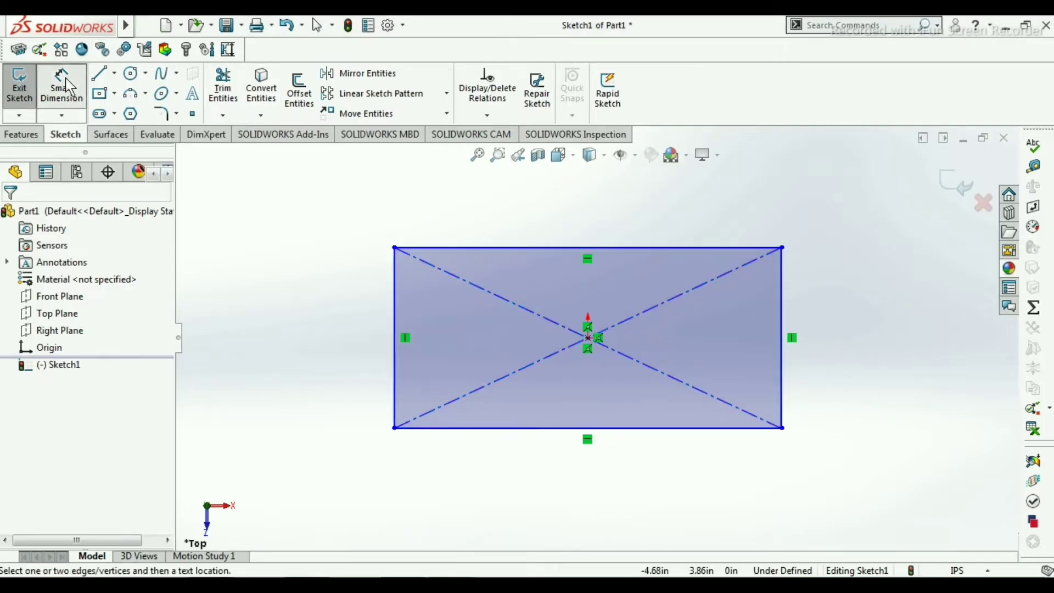
click(620, 248)
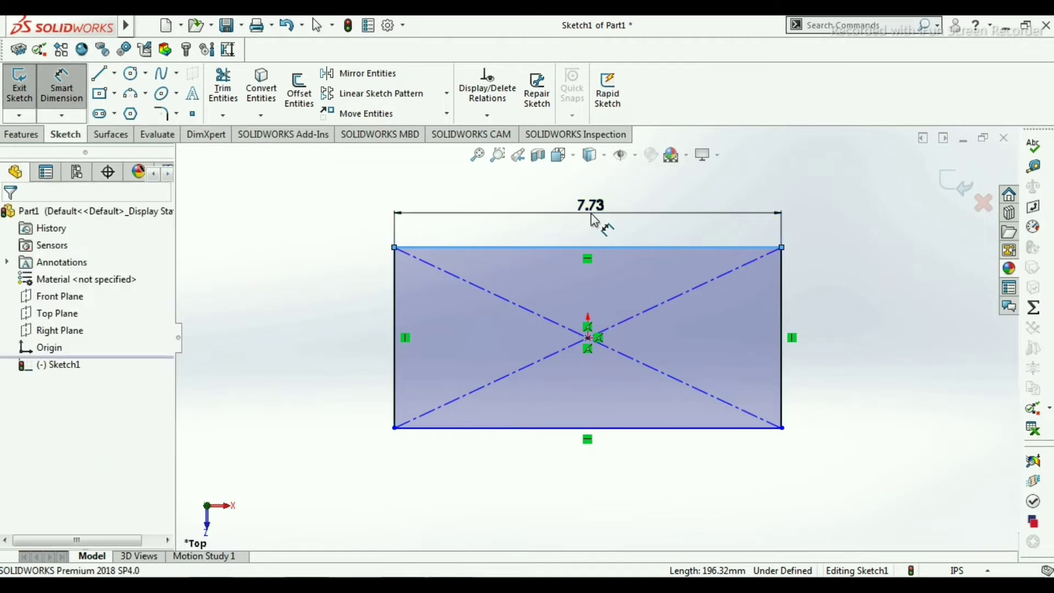
click(592, 216)
text(6)
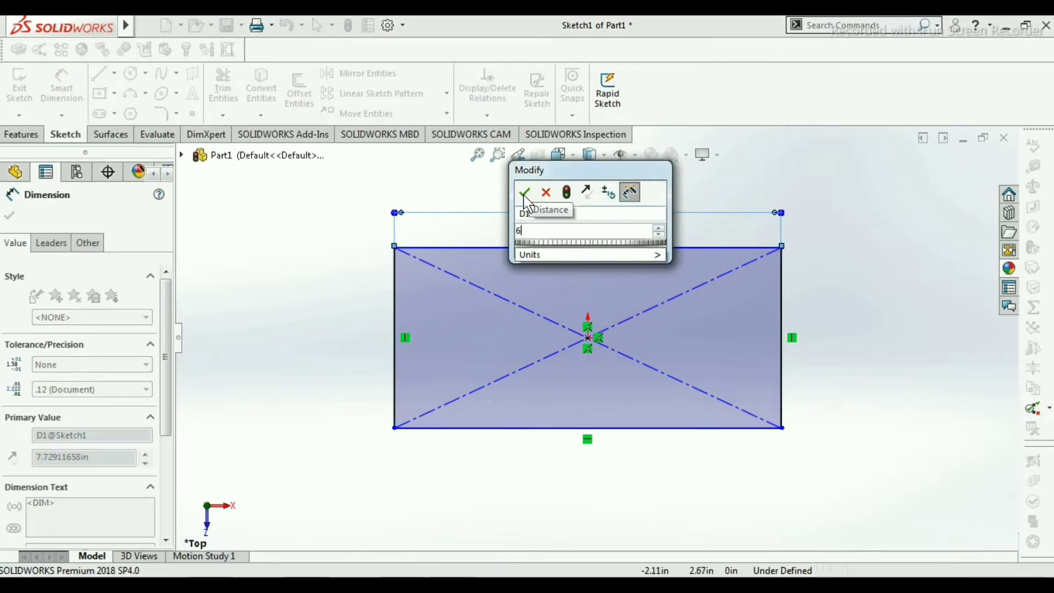
click(524, 191)
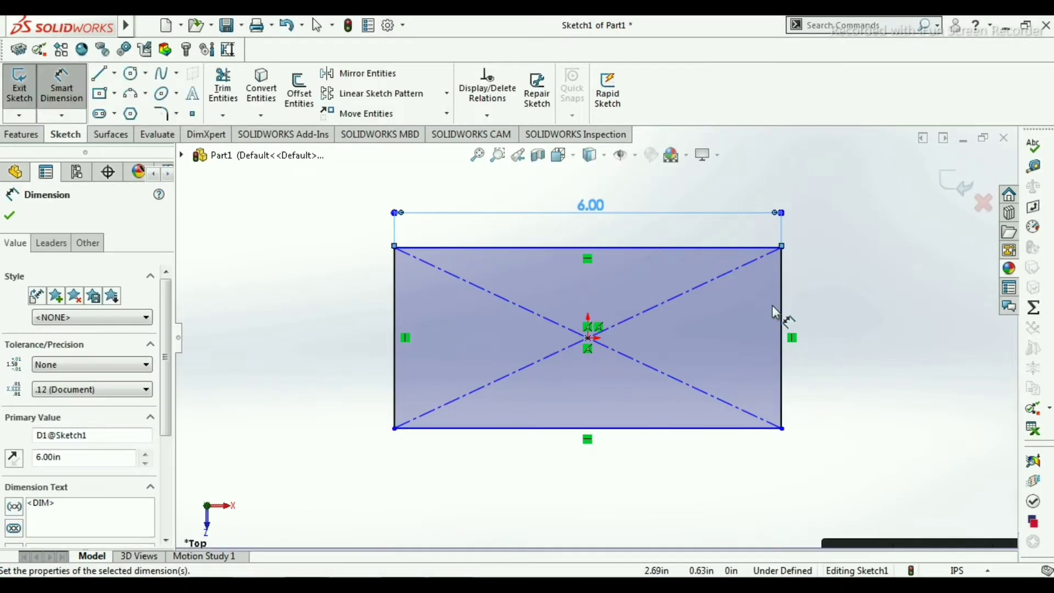
Dimension the rectangle's right vertical edge to 4 in and finish dimensioning
click(784, 311)
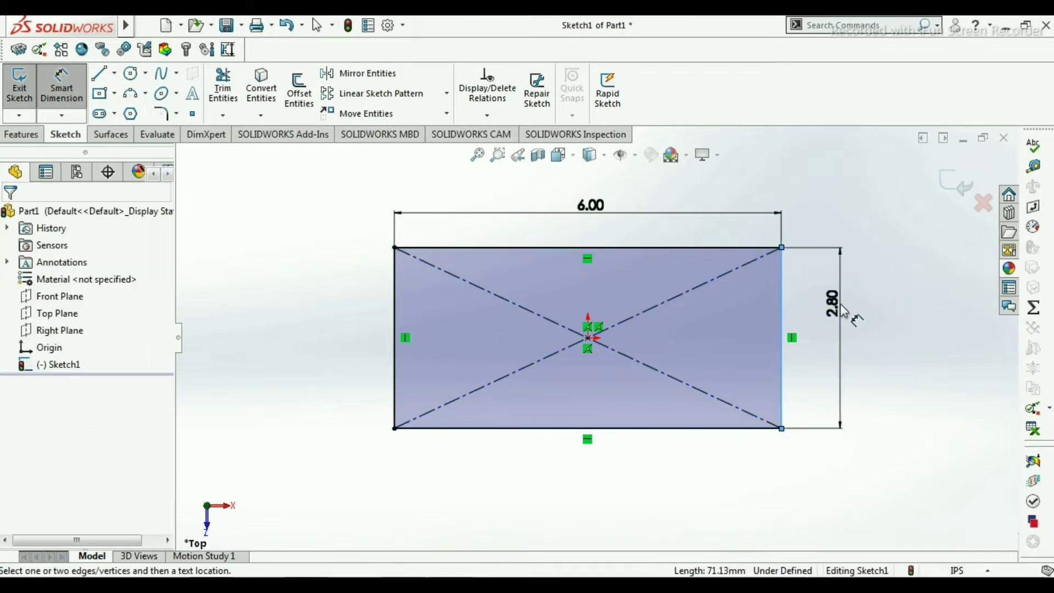
click(839, 313)
text(4)
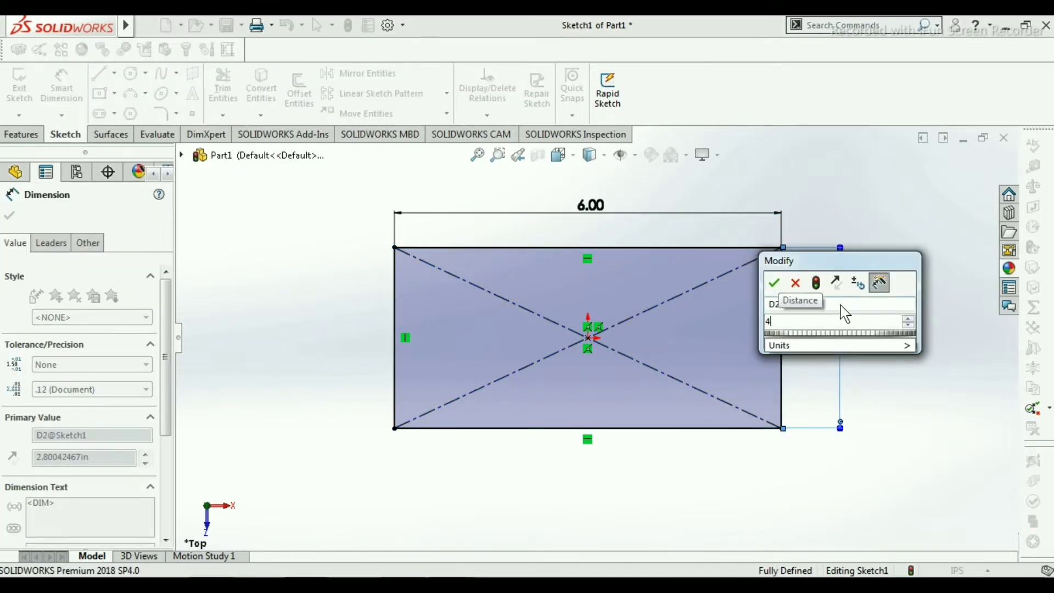
click(773, 283)
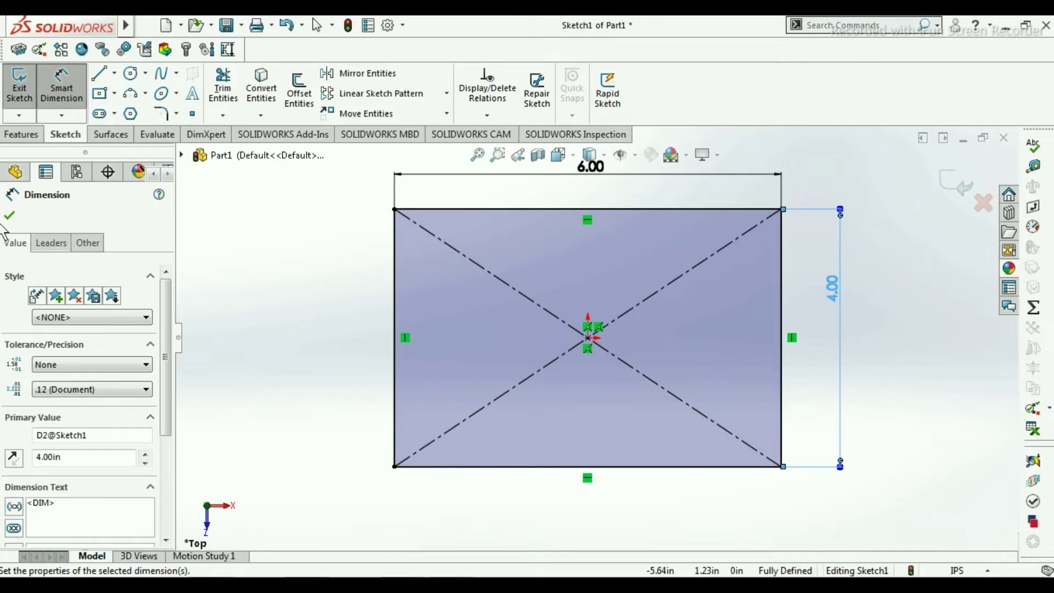
click(9, 217)
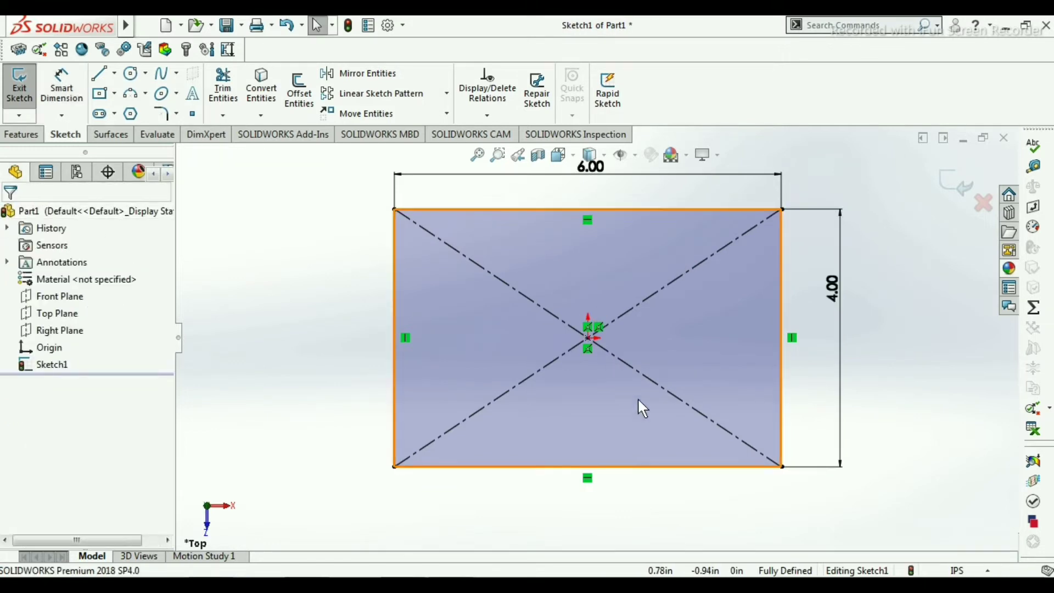
key(f)
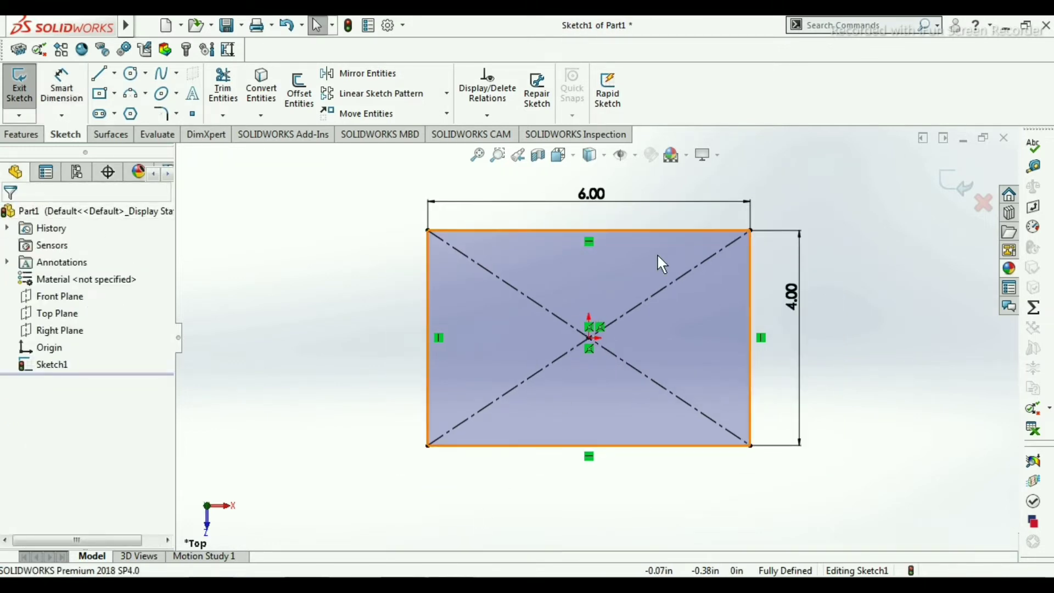
Check the block's thickness on the Hole Wizard drawing and extrude the rectangle sketch as a 3 in blind boss
click(421, 584)
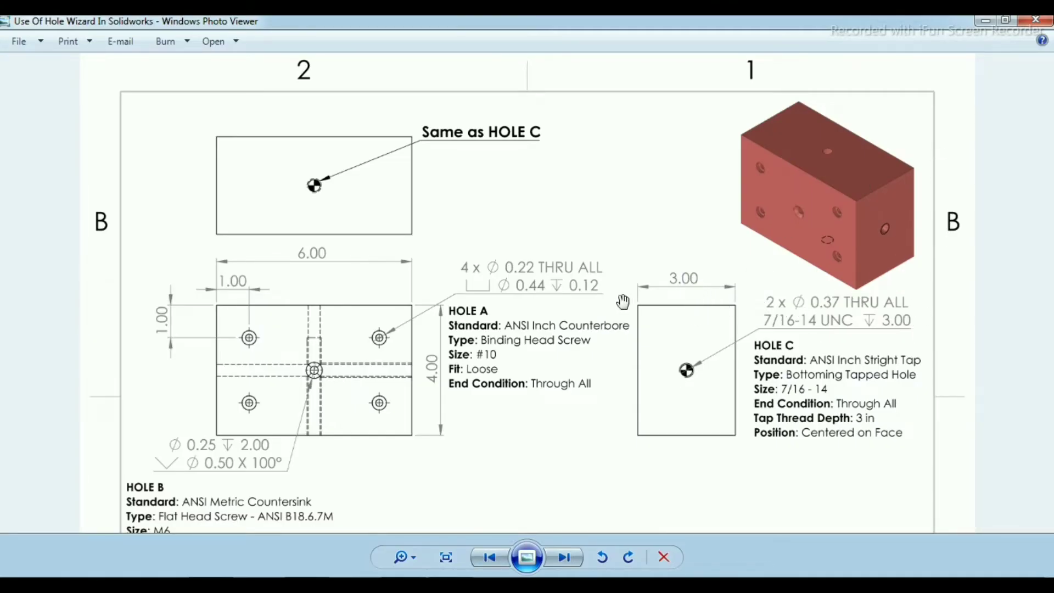
click(467, 584)
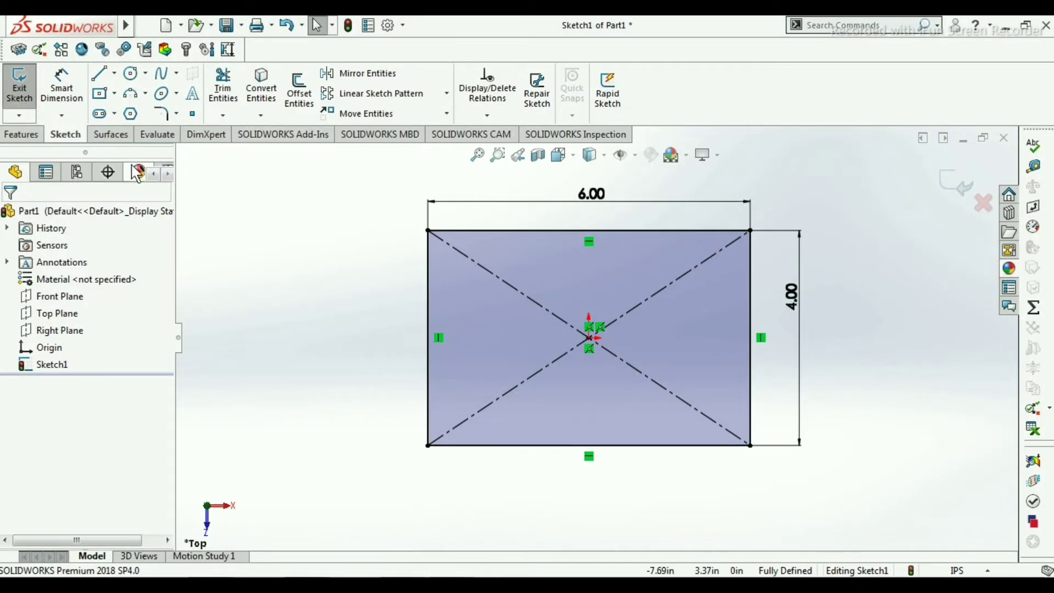
click(38, 138)
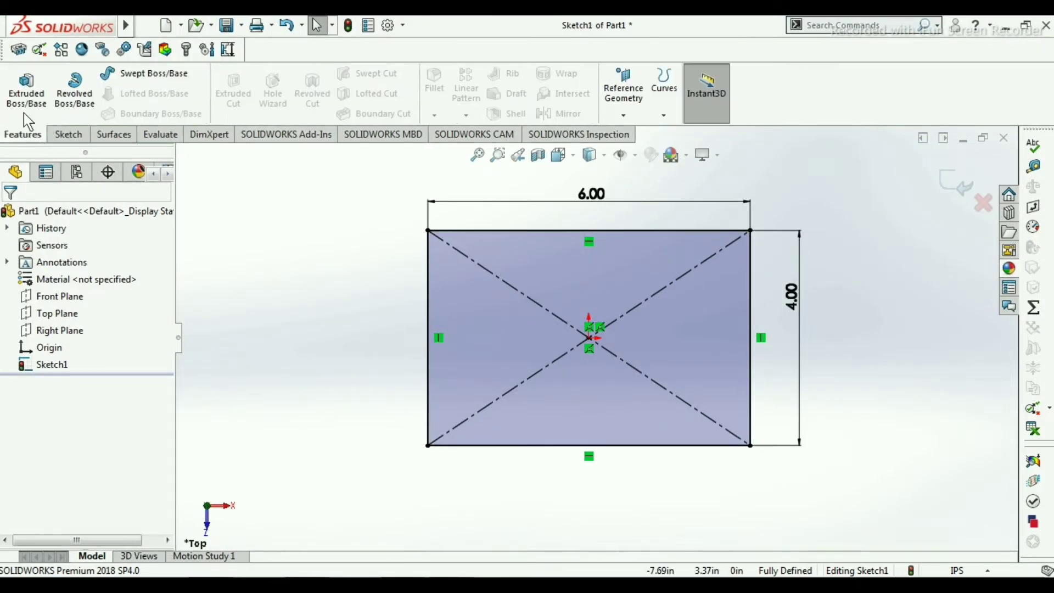
click(23, 90)
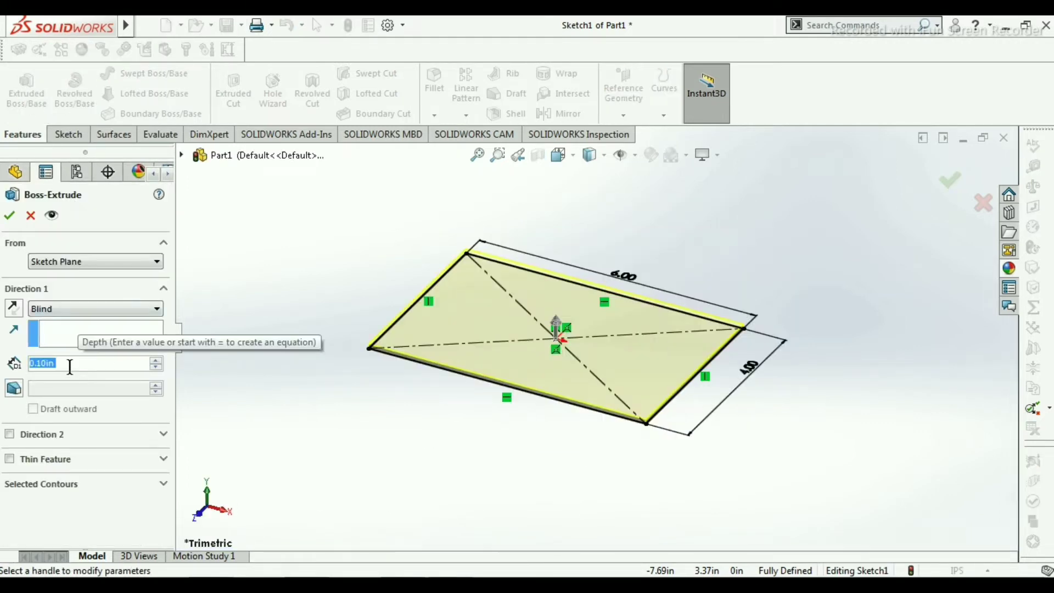
text(3)
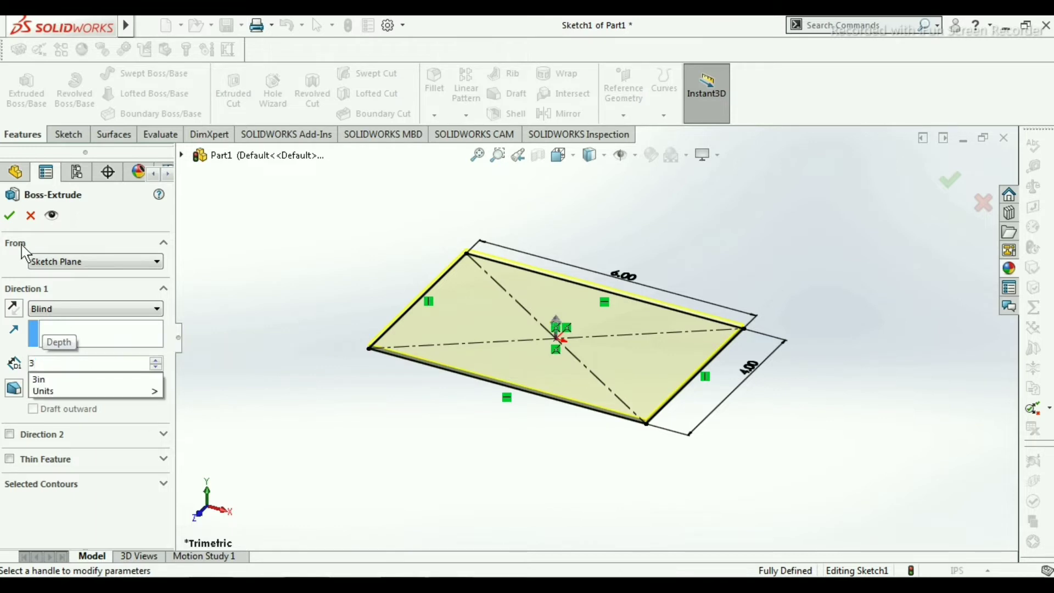
key(Return)
click(10, 216)
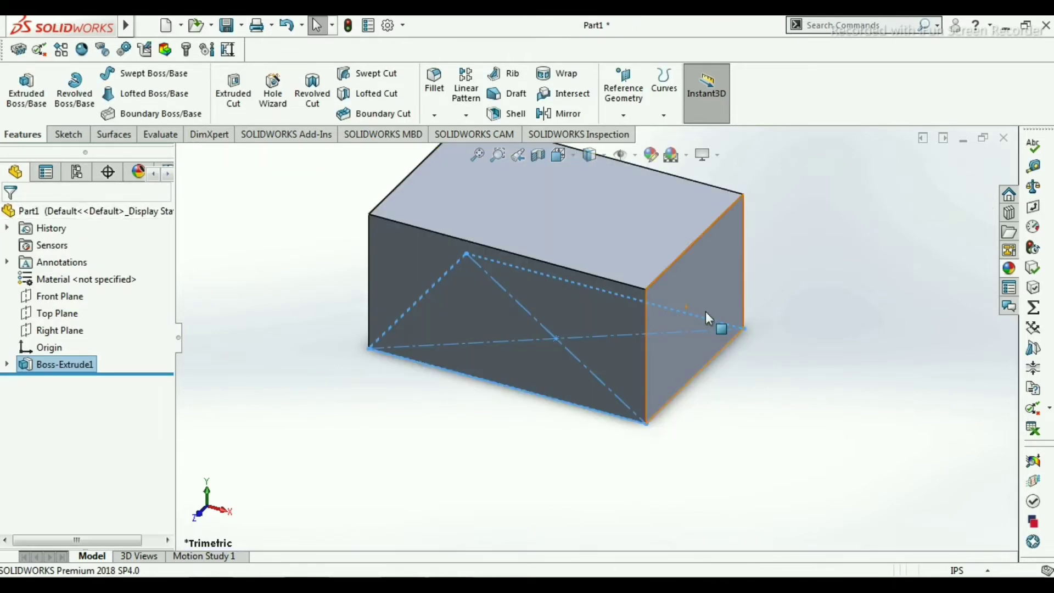
scroll(705, 311, up, 2)
scroll(656, 247, down, 2)
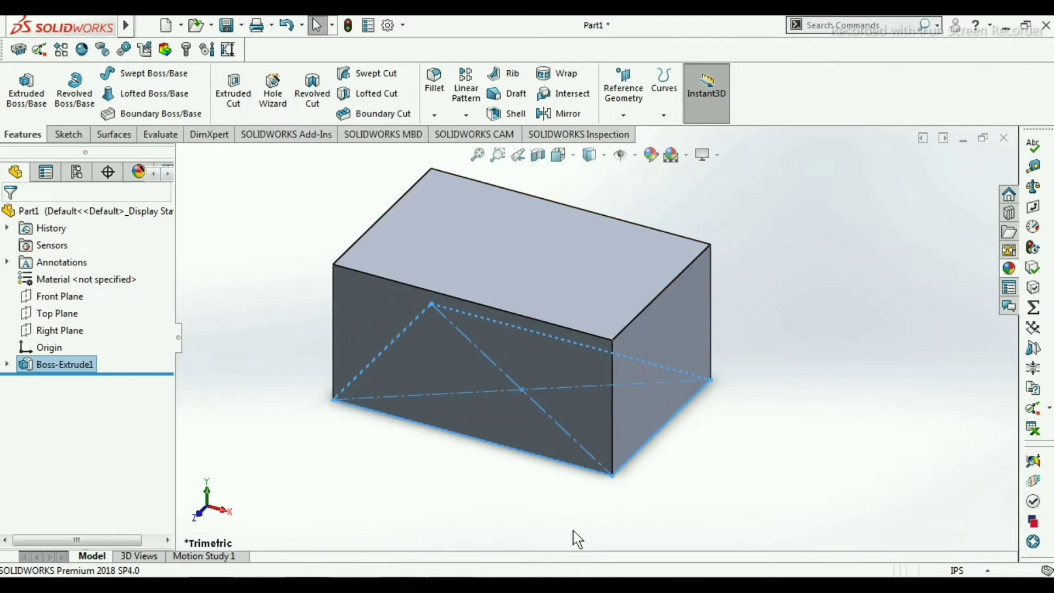
Review the Hole A callout on the drawing and start a Hole Wizard counterbore using the ANSI Inch standard
key(alt+Tab)
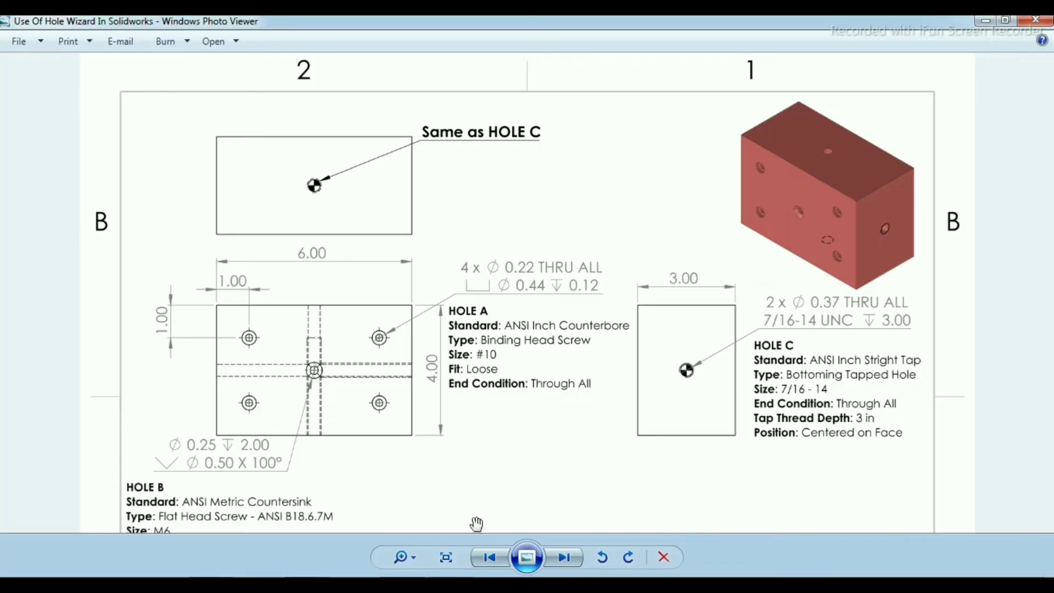
mouse_move(620, 357)
mouse_down()
mouse_move(623, 371)
mouse_move(623, 334)
mouse_up()
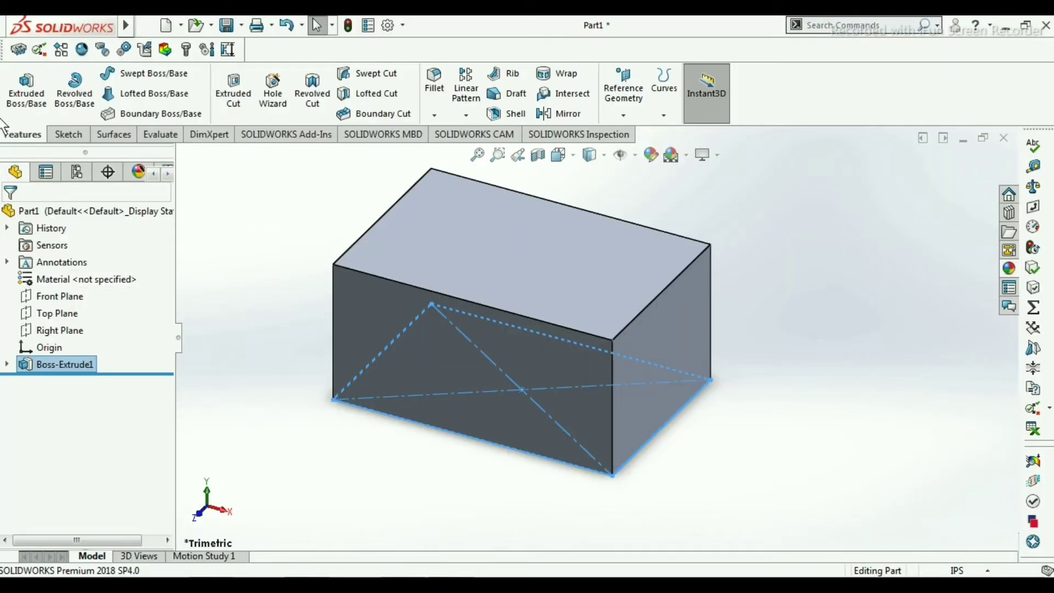
click(273, 87)
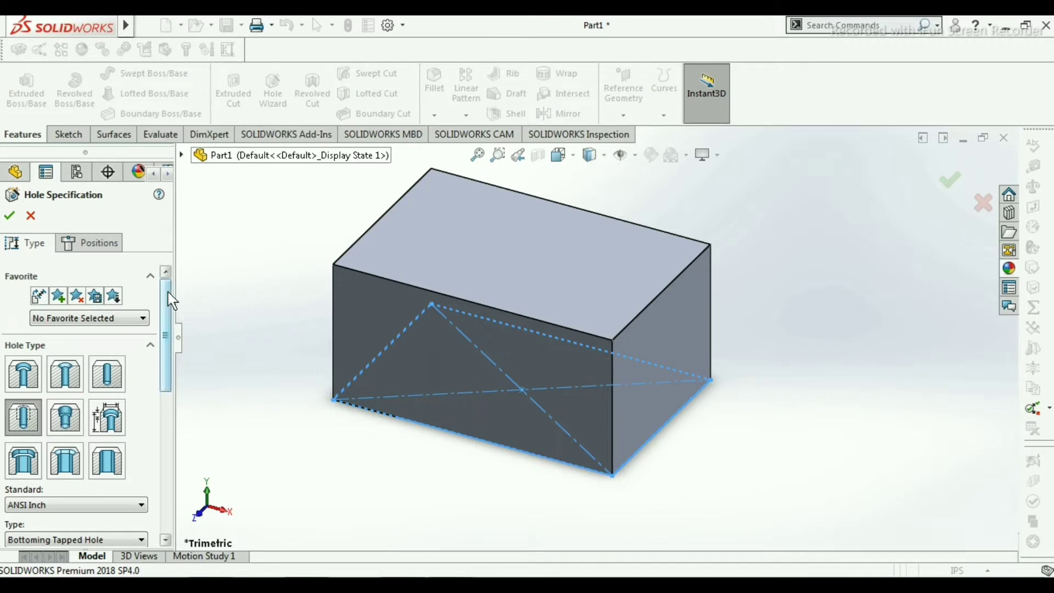
drag(171, 300, 171, 316)
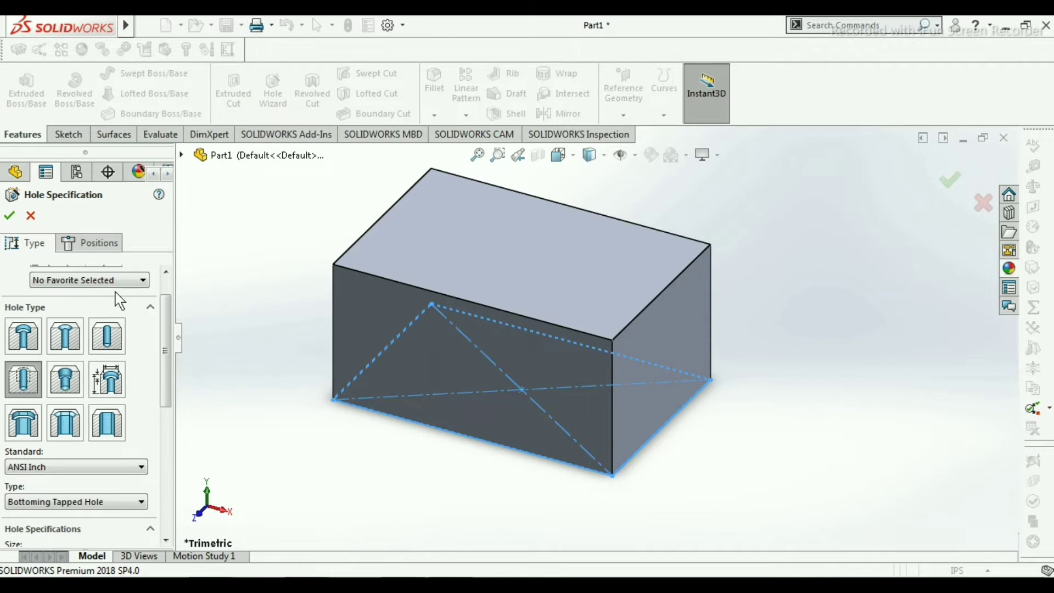
scroll(169, 329, down, 1)
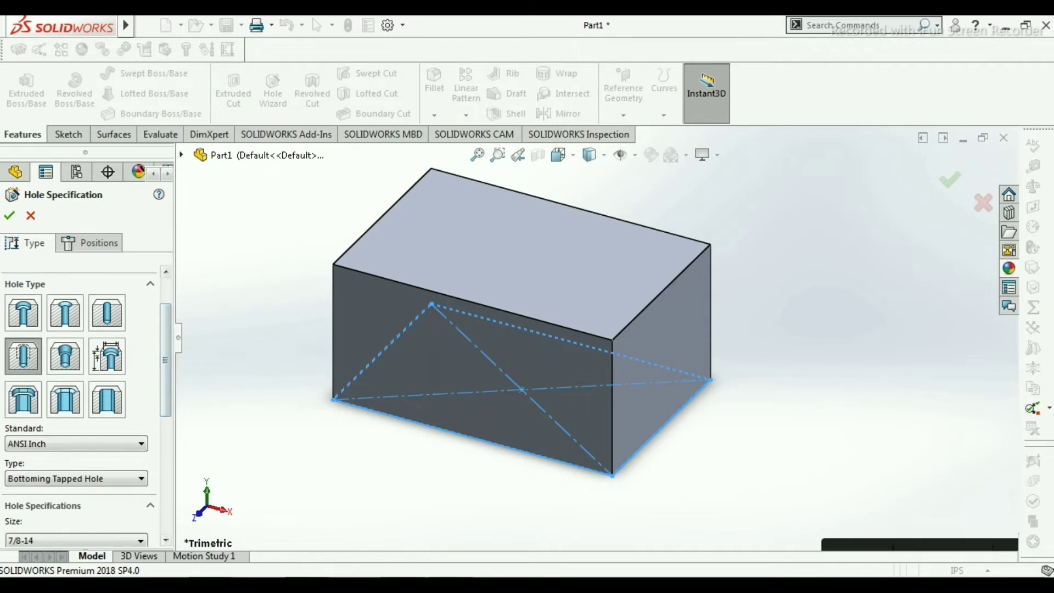
key(alt+Tab)
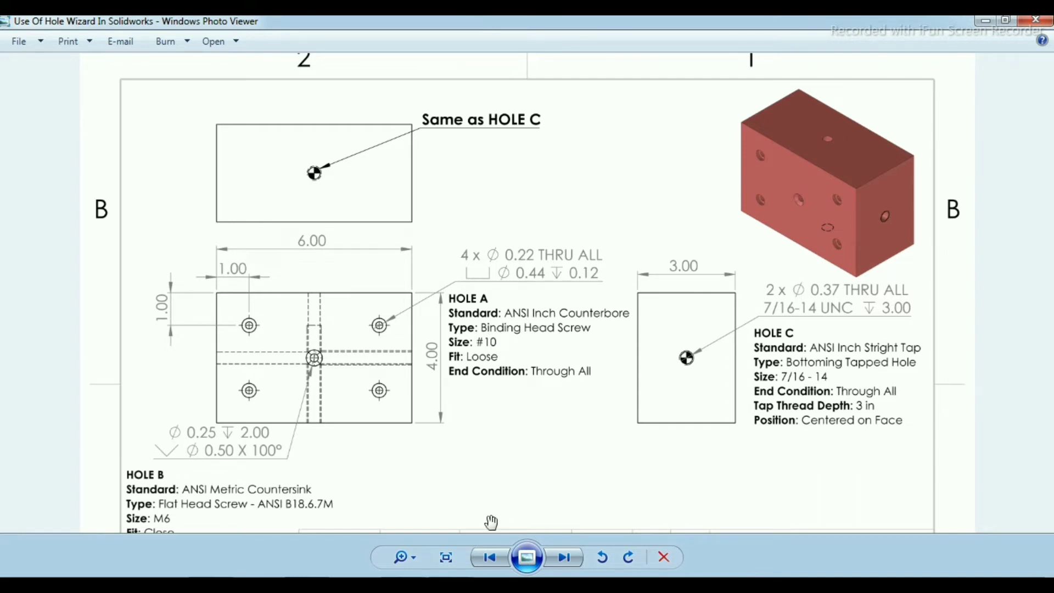
click(402, 570)
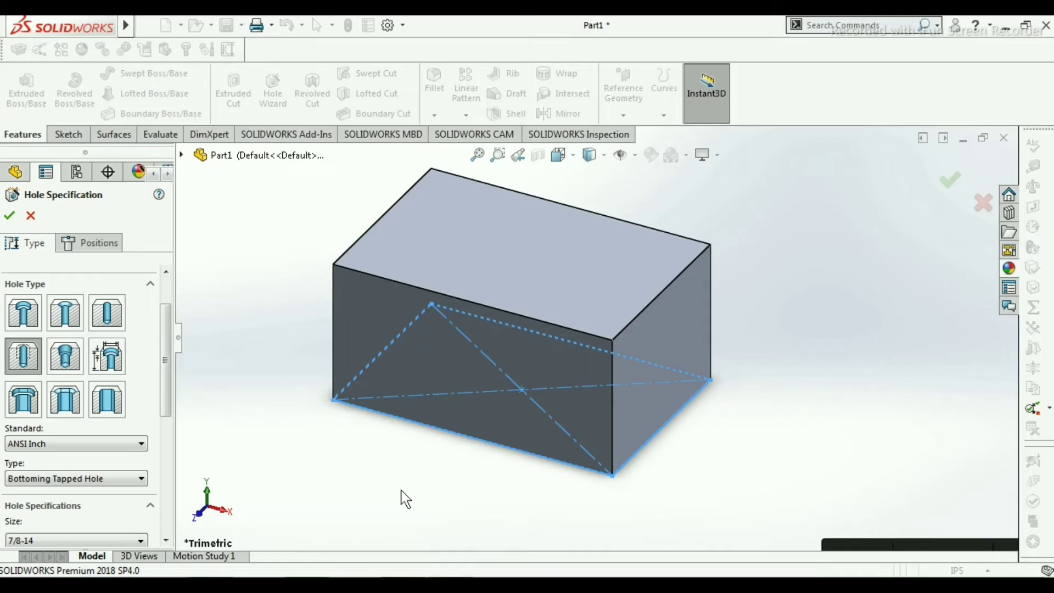
click(28, 313)
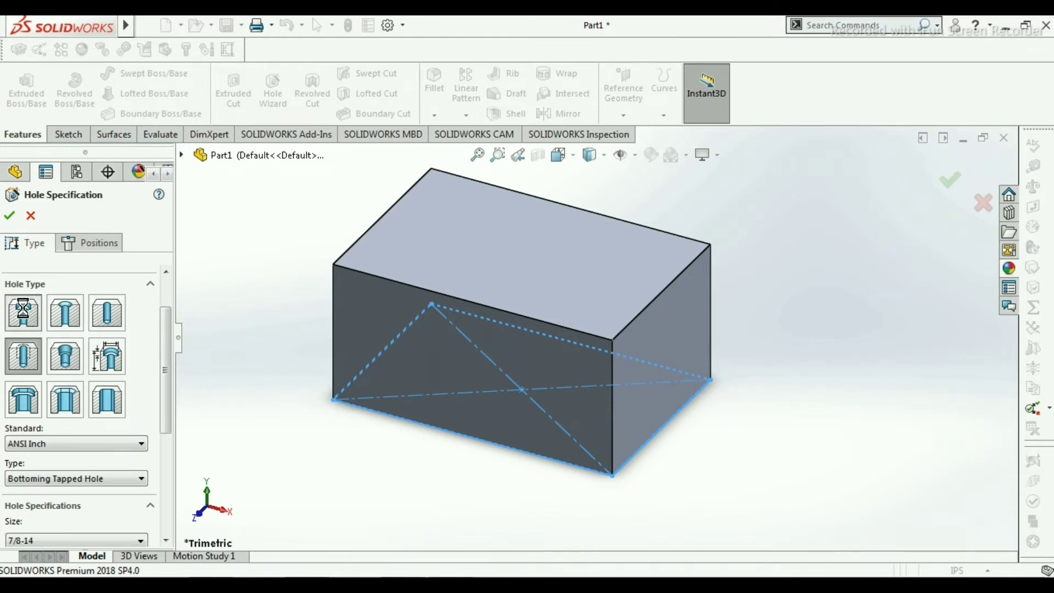
drag(162, 337, 167, 393)
click(85, 322)
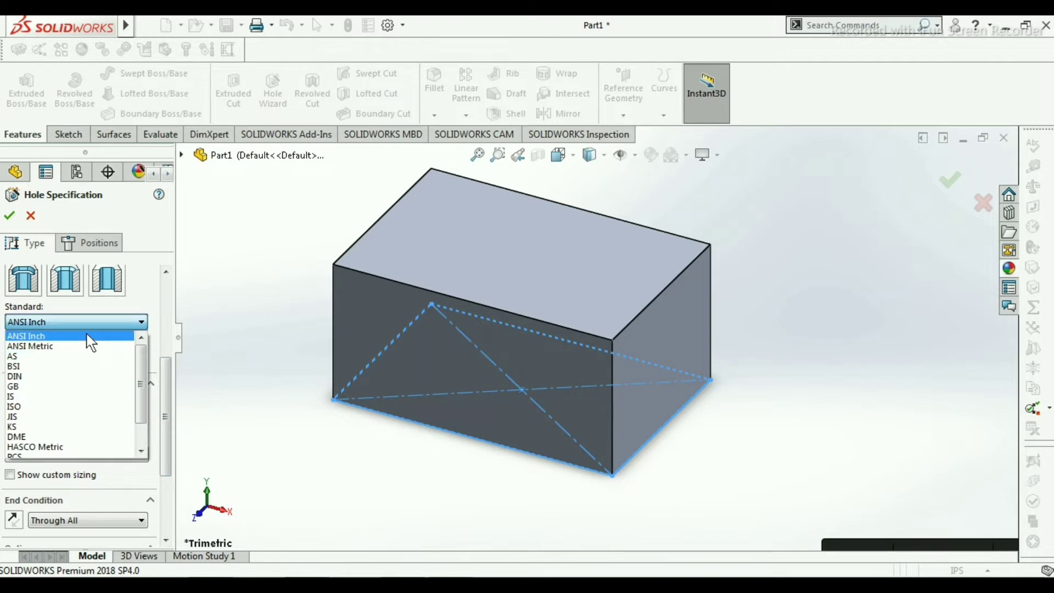
click(88, 334)
drag(161, 370, 163, 382)
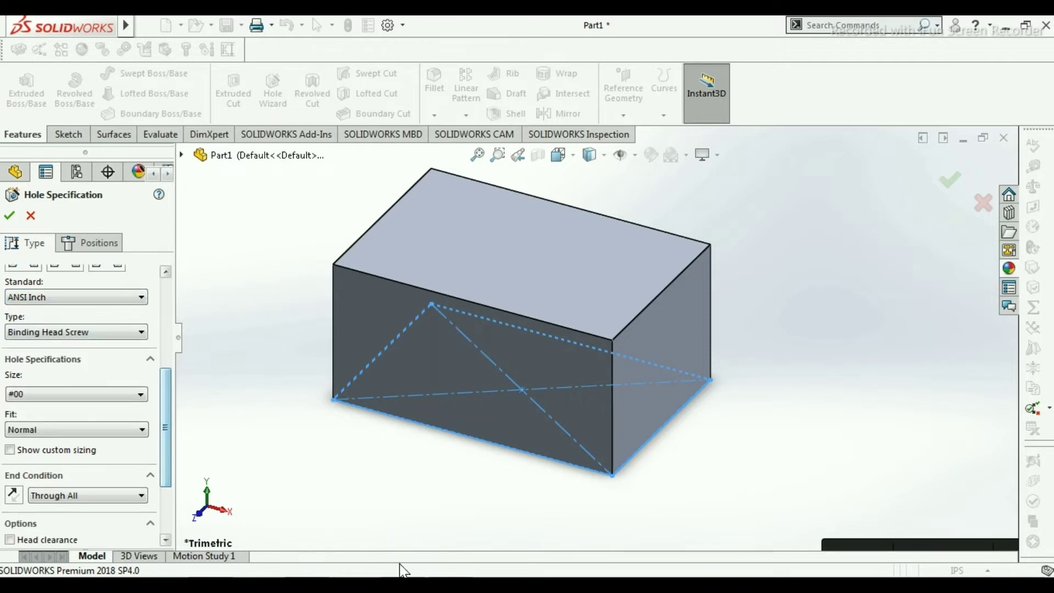
Check Hole A's screw type and size on the drawing and set the counterbore's size to #10
key(alt+Tab)
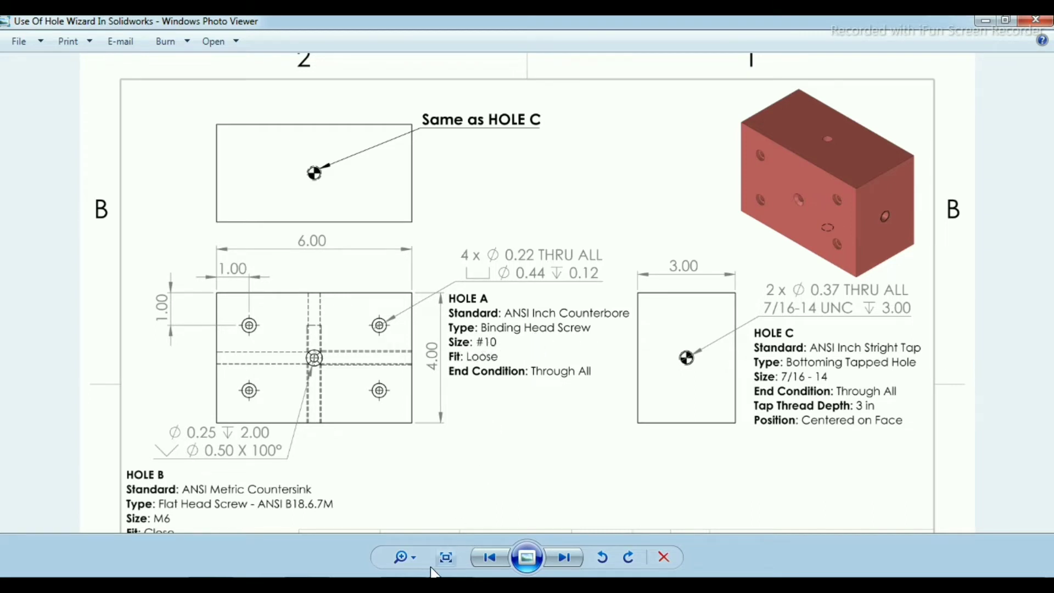
key(alt+Tab)
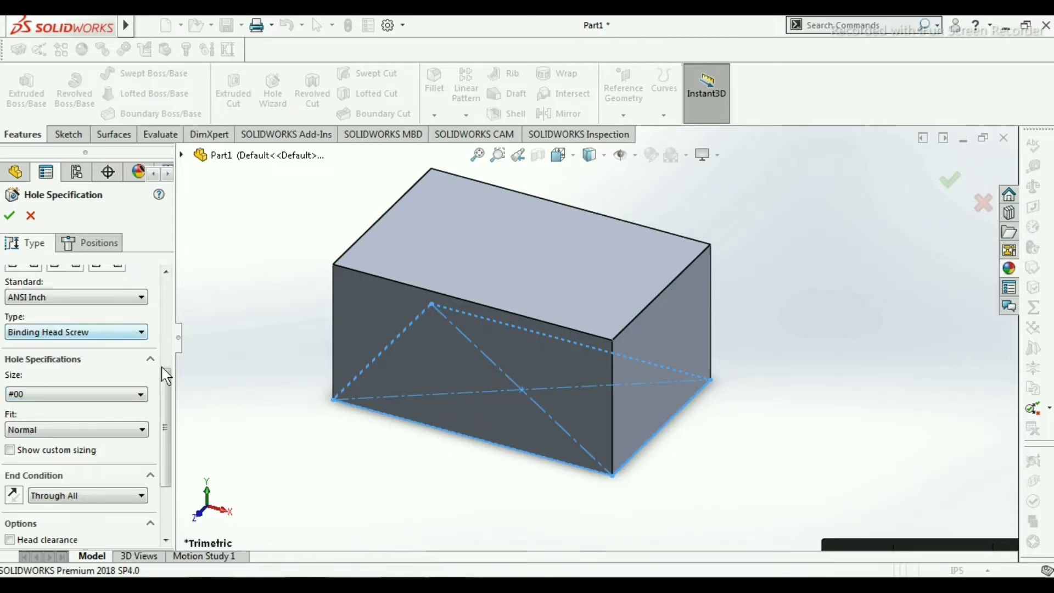
drag(162, 376, 163, 398)
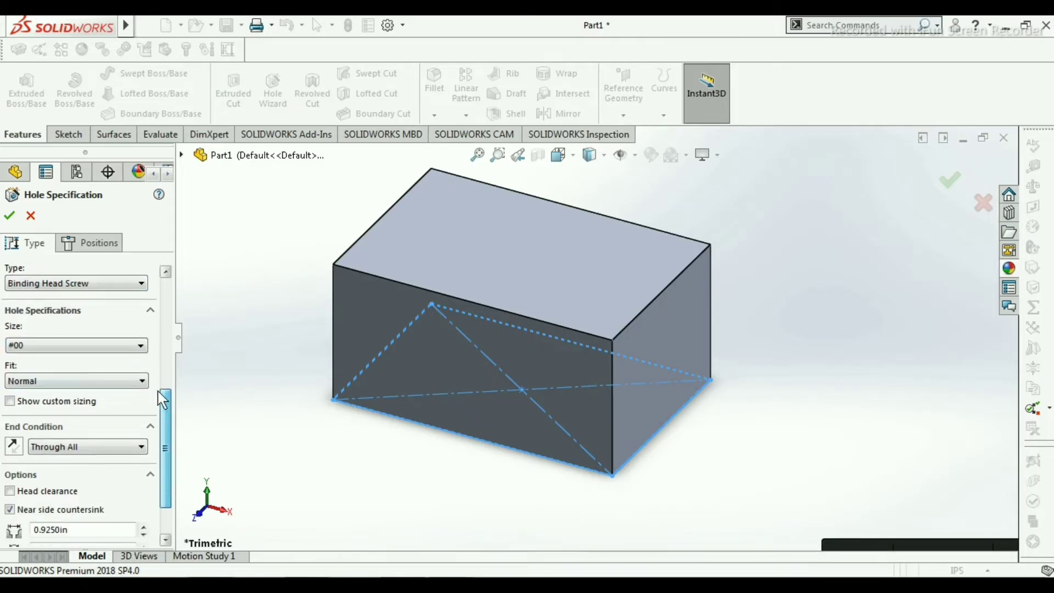
click(68, 345)
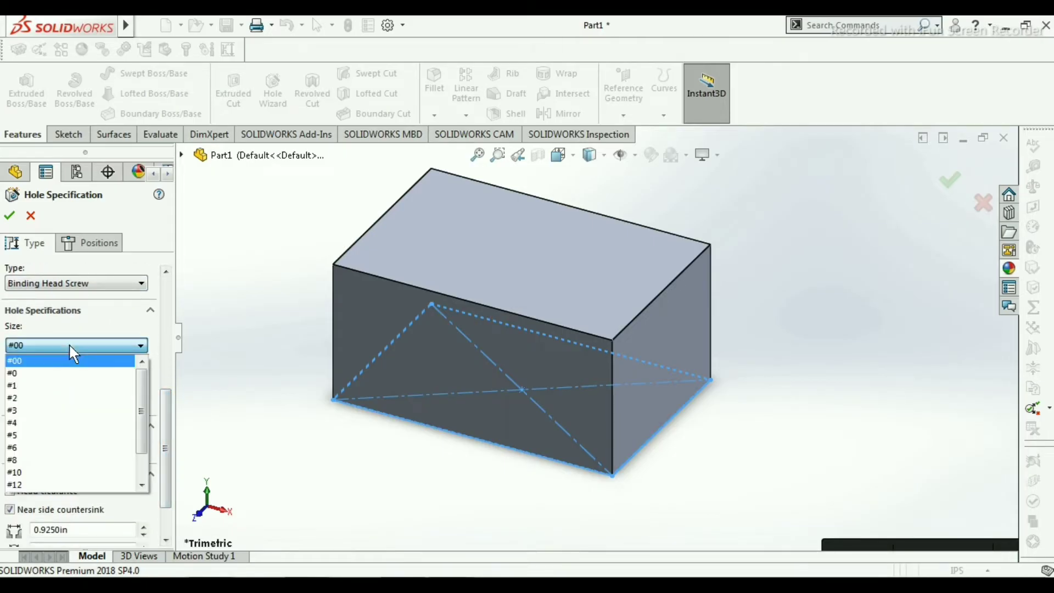
click(59, 474)
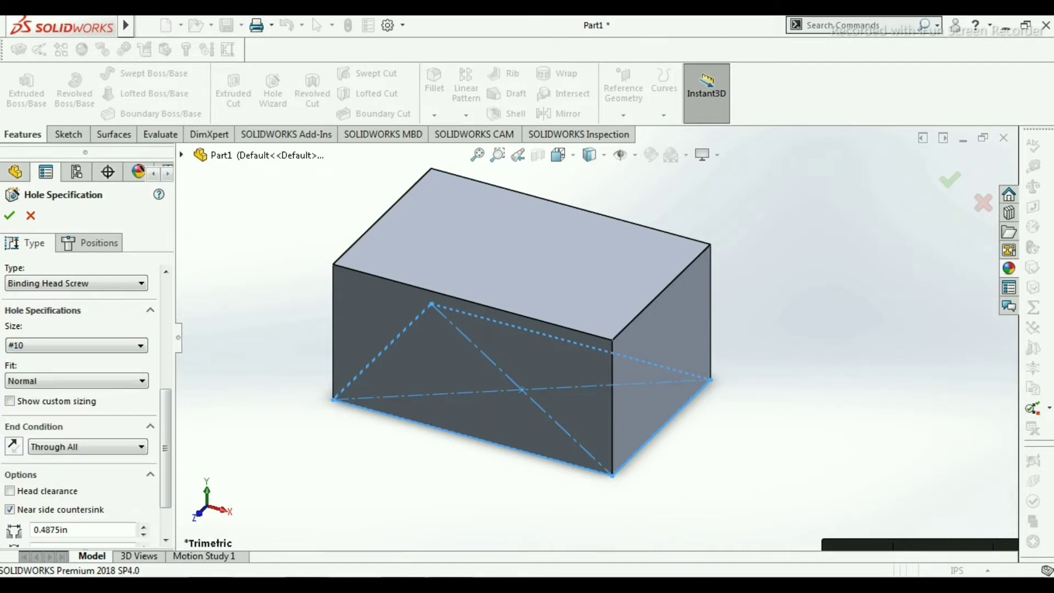
Check Hole A's fit on the drawing and set the counterbore's fit to Loose
key(alt+Tab)
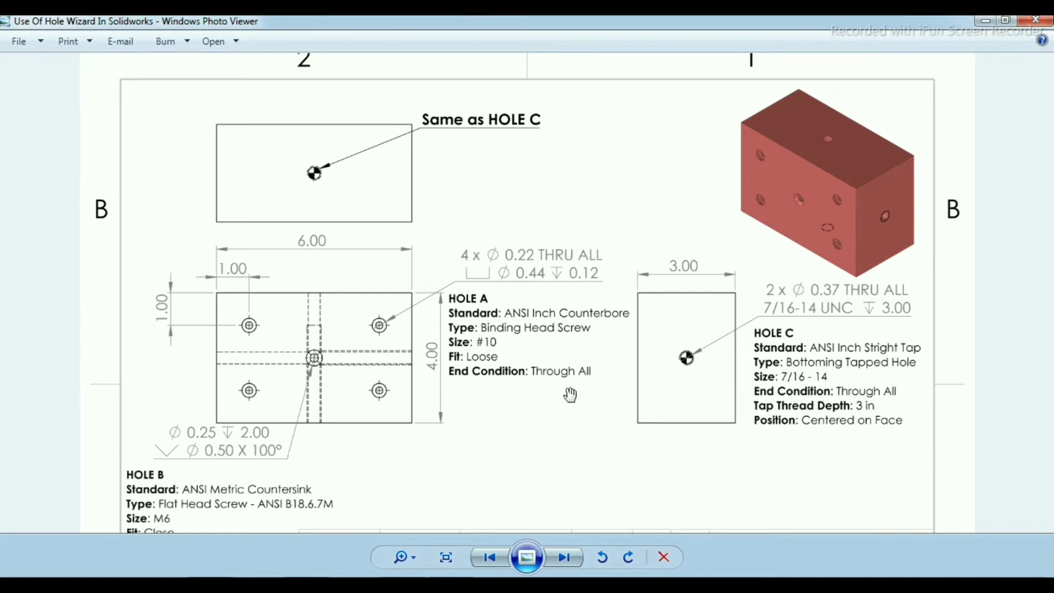
key(alt+Tab)
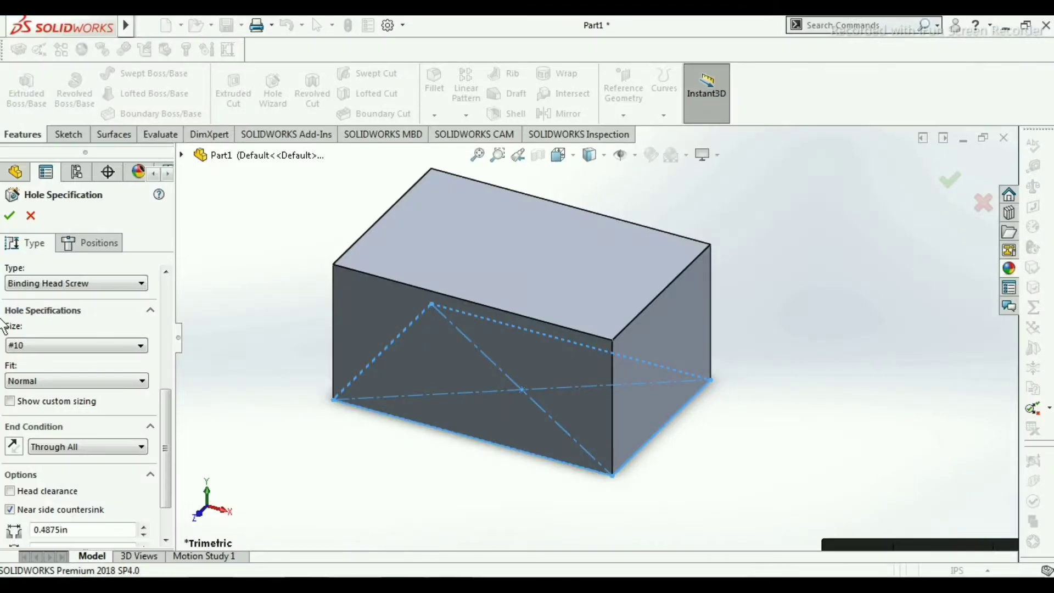
click(44, 384)
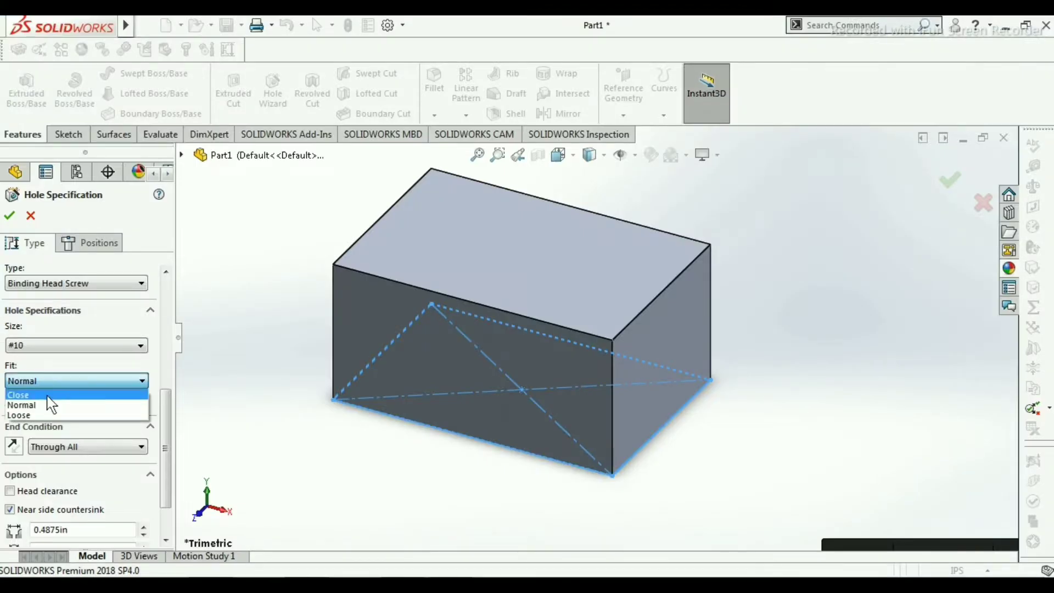
click(55, 423)
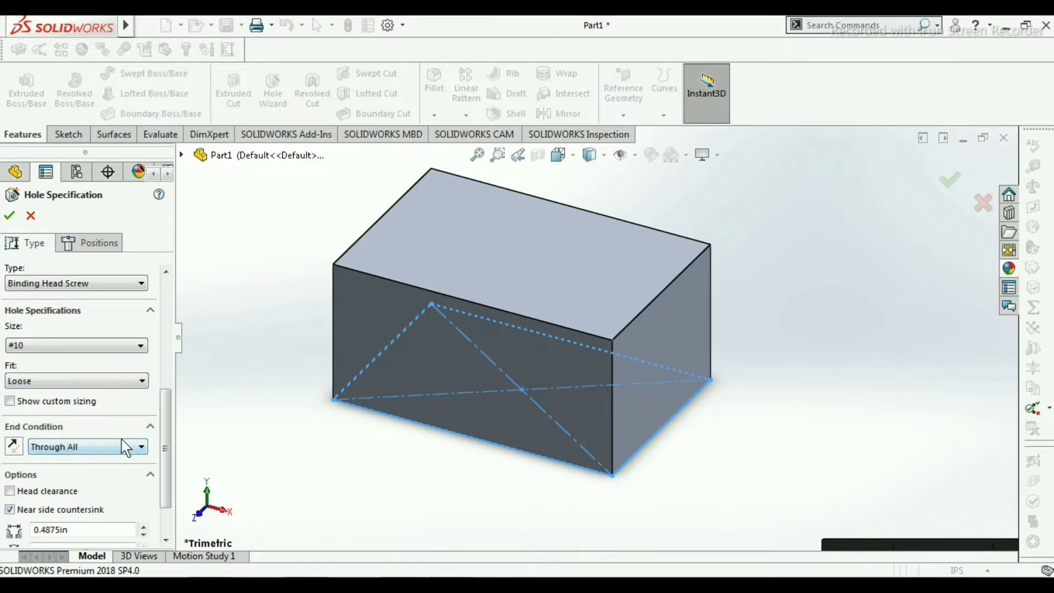
drag(166, 406, 170, 297)
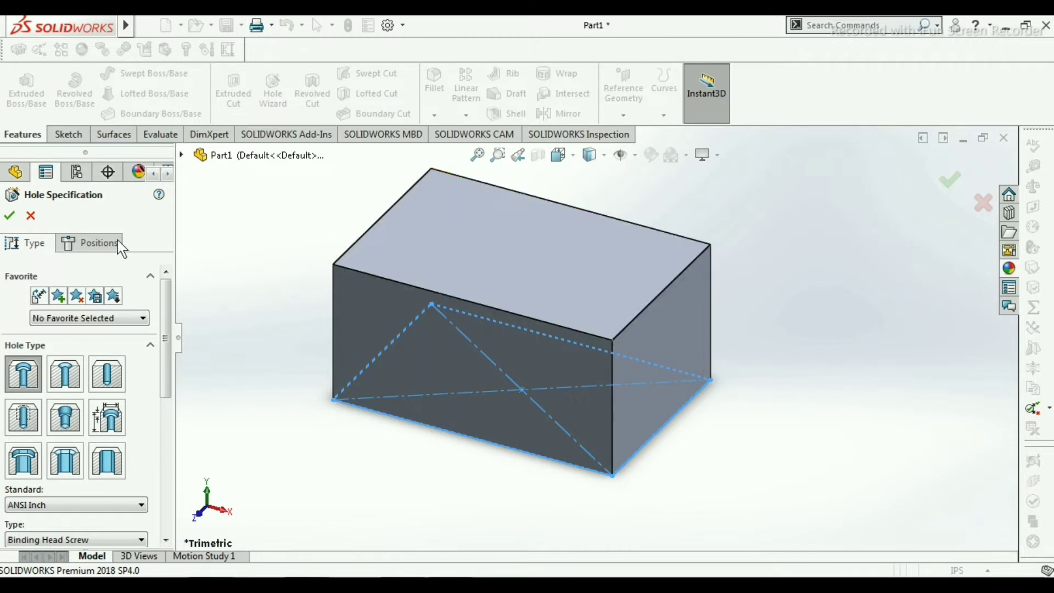
Place the counterbore on the block's top face, about 0.79 in from the left edge and 0.75 in from the upper edge
click(101, 243)
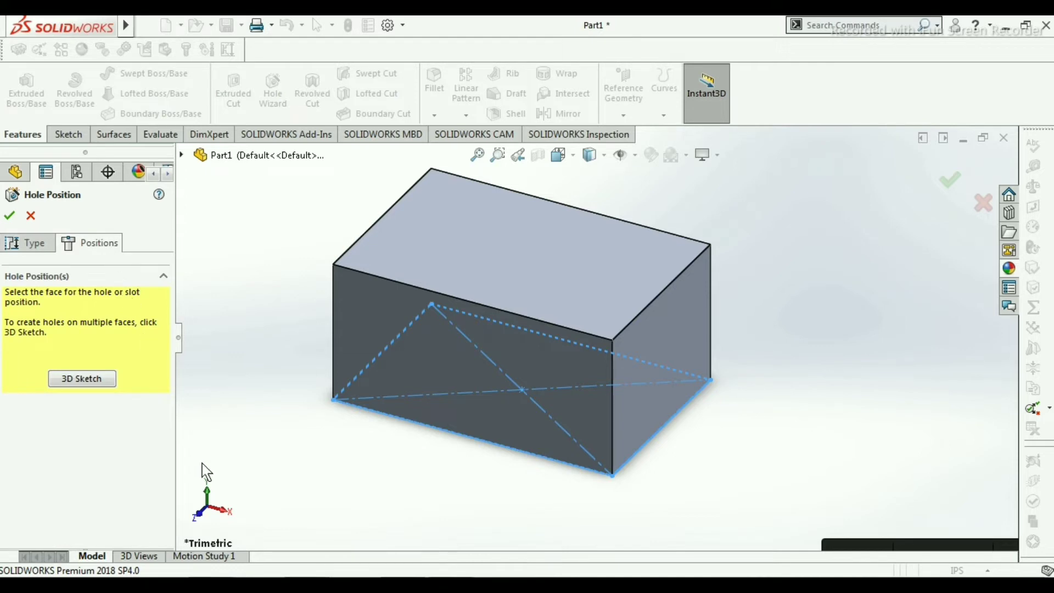
click(436, 206)
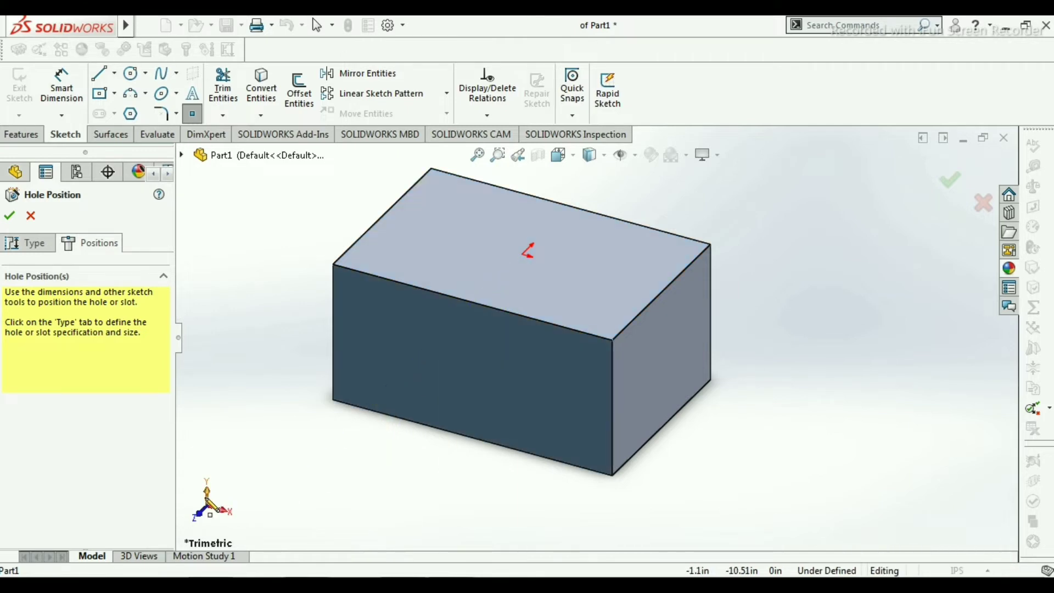
click(207, 494)
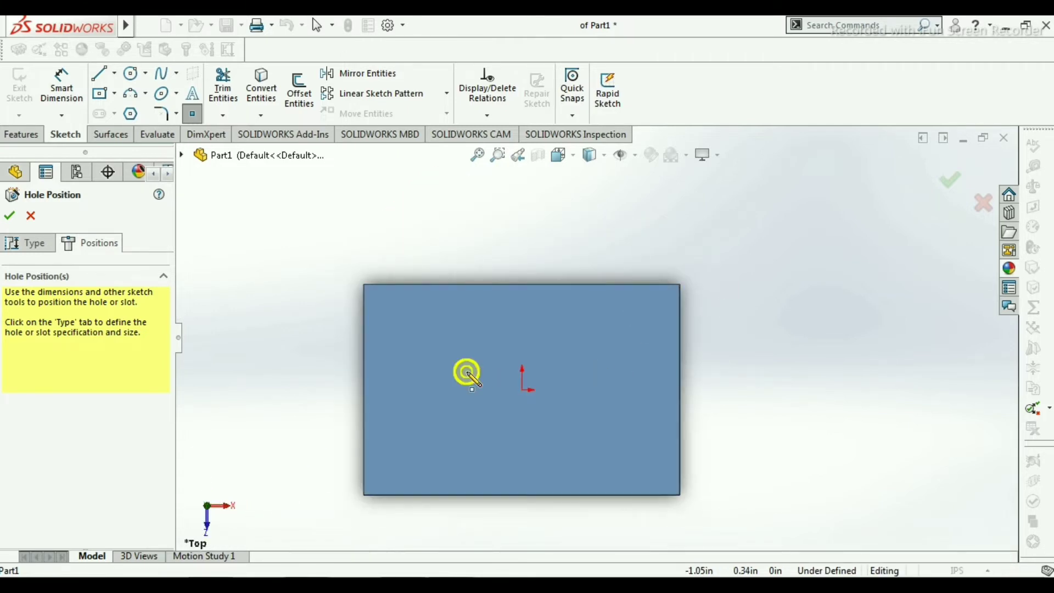
scroll(471, 384, down, 3)
scroll(436, 377, down, 1)
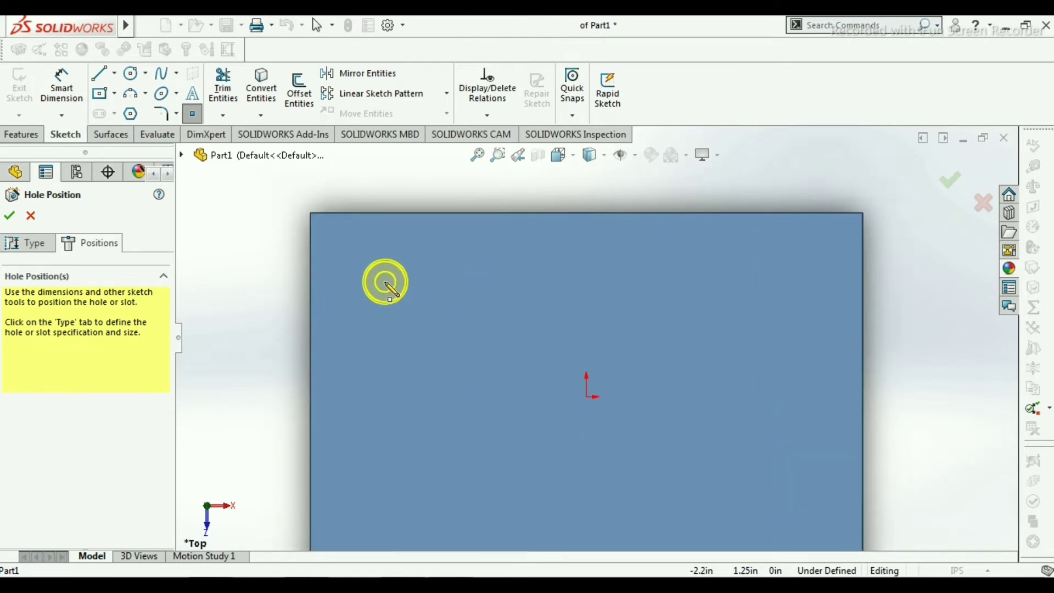
click(383, 282)
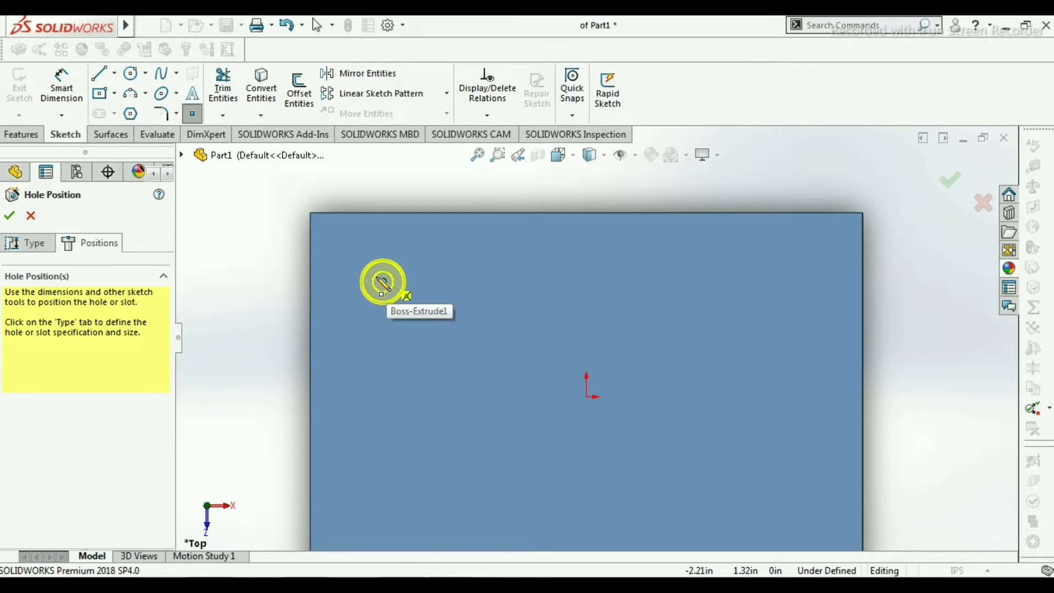
click(197, 117)
click(383, 281)
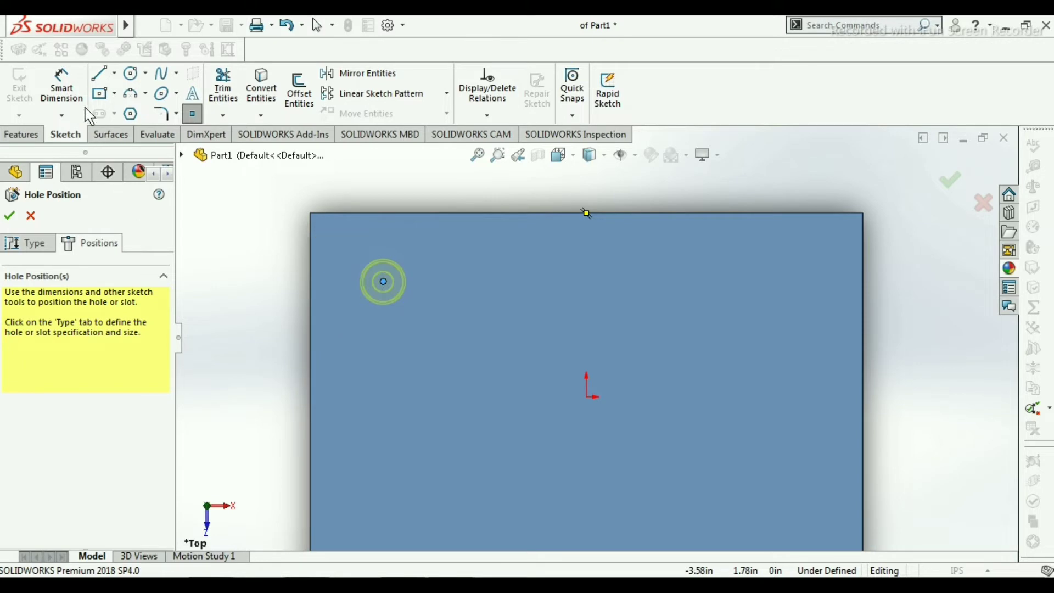
Check Hole A's location on the drawing and dimension the hole point 1 in from the face's upper edge
click(366, 584)
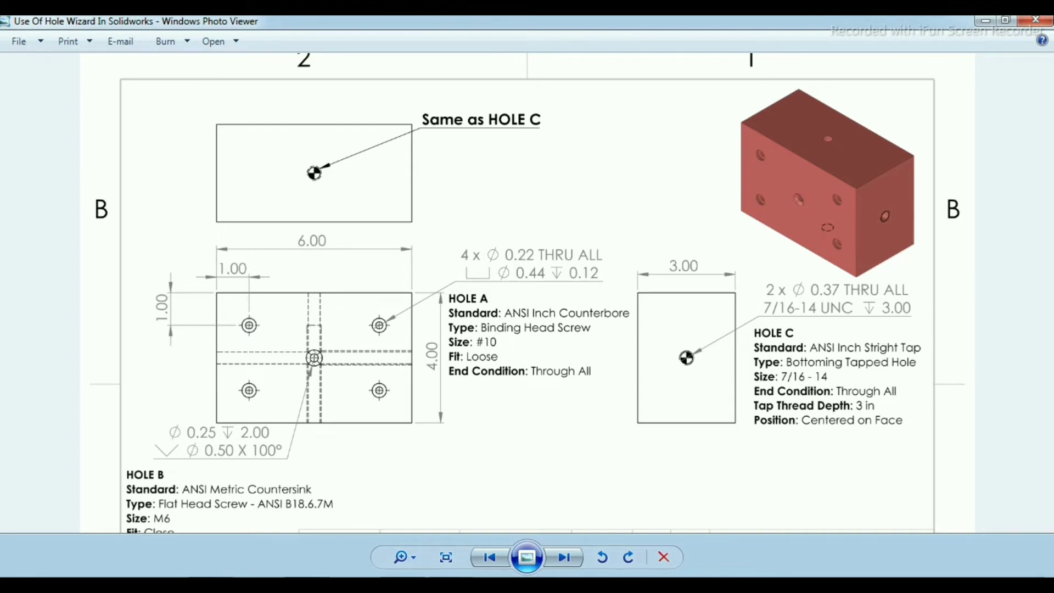
key(alt+Tab)
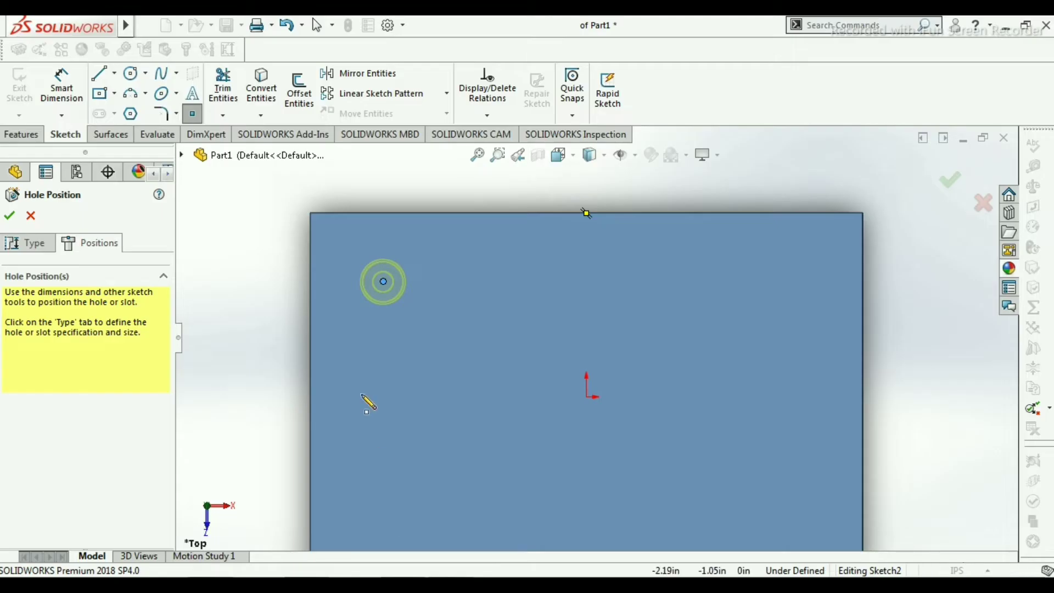
click(77, 91)
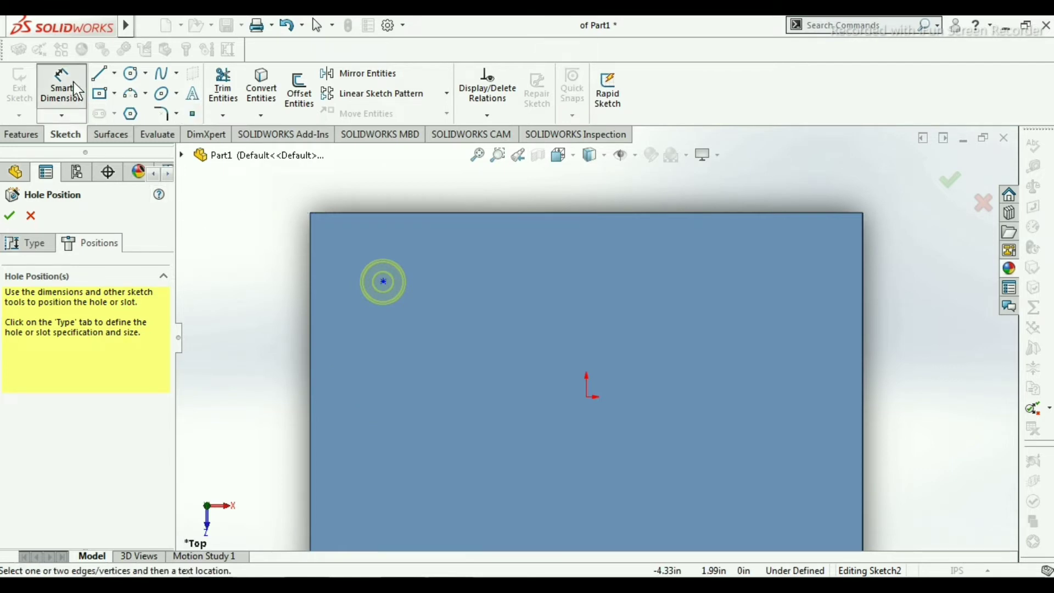
click(383, 281)
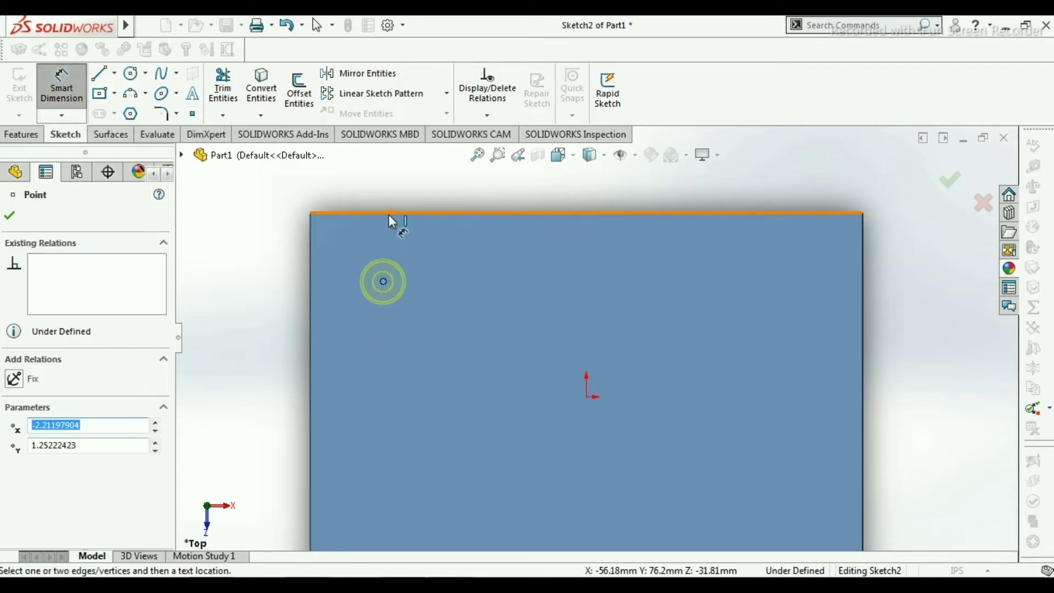
click(388, 215)
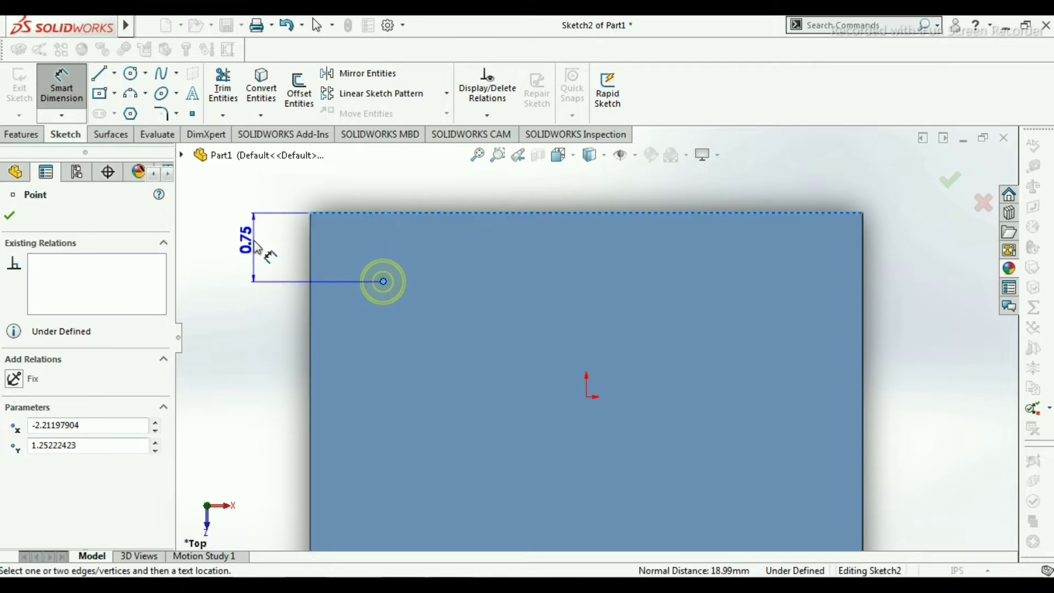
click(256, 247)
text(1)
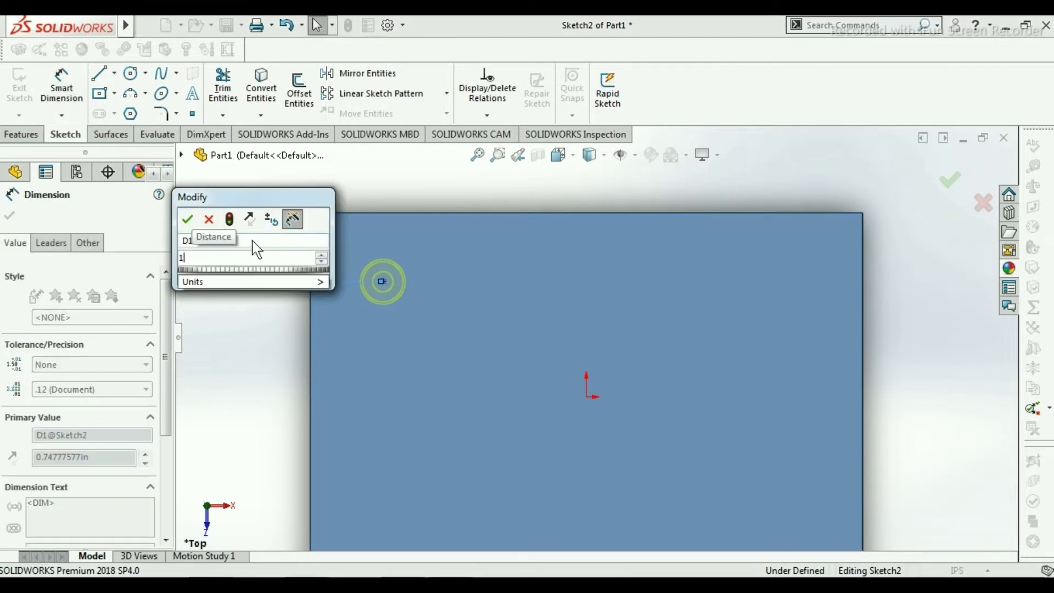
click(188, 220)
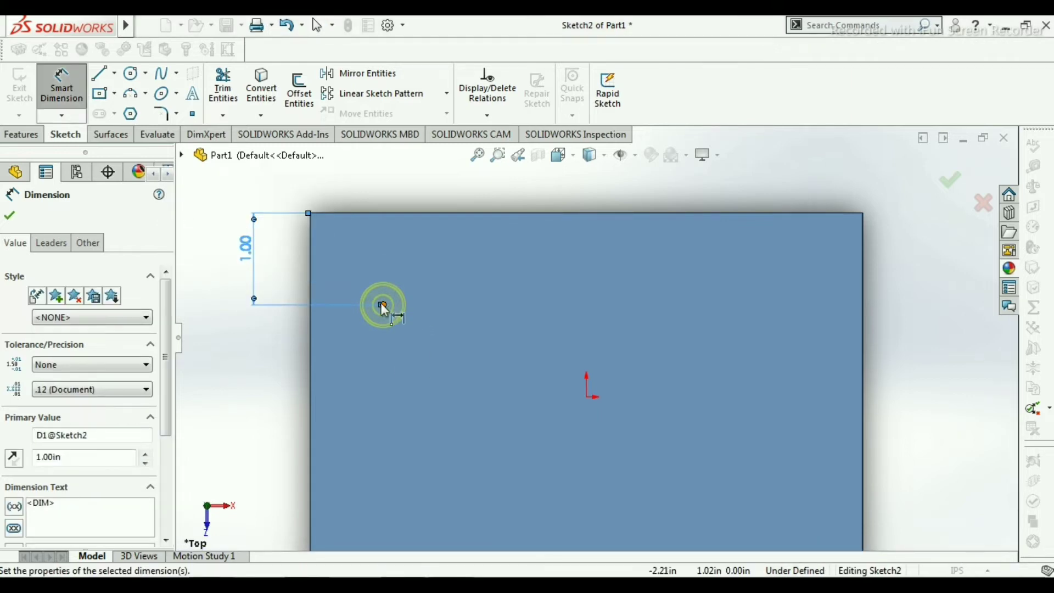
click(10, 215)
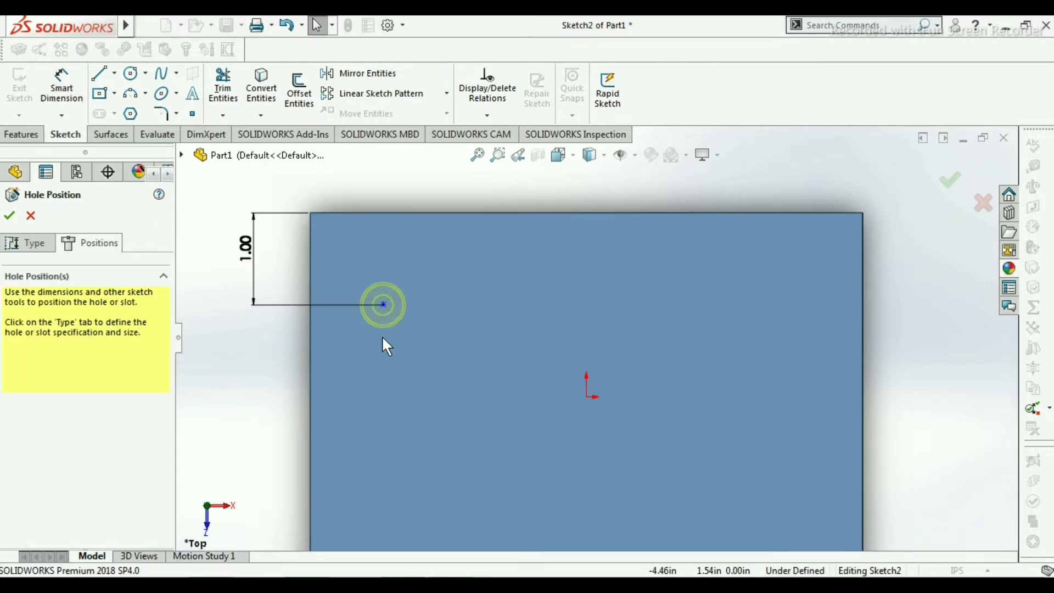
Dimension the hole point 1 in from the face's left edge and finish dimensioning
click(61, 87)
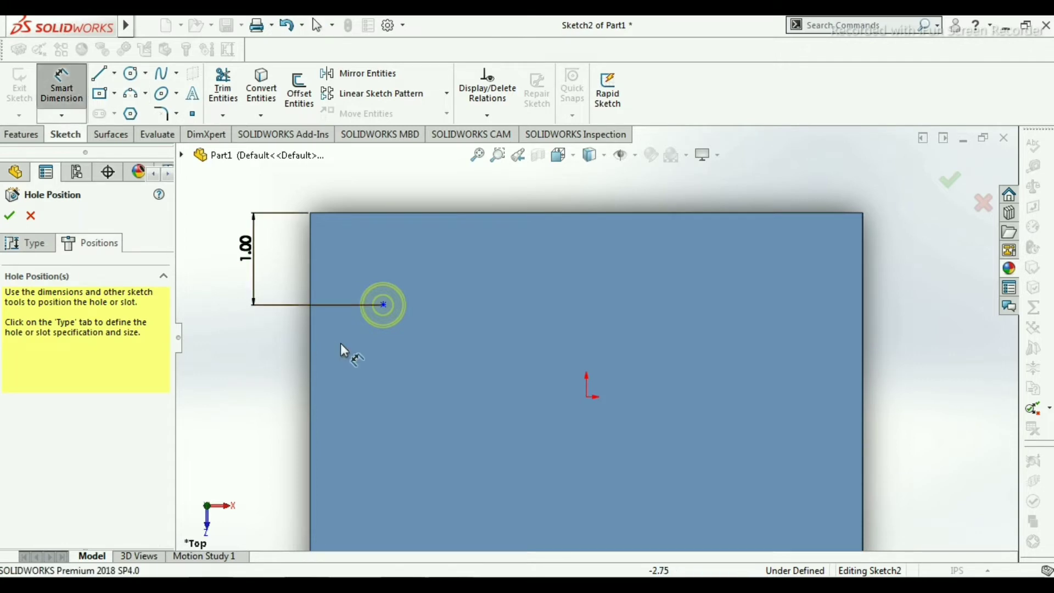
click(383, 305)
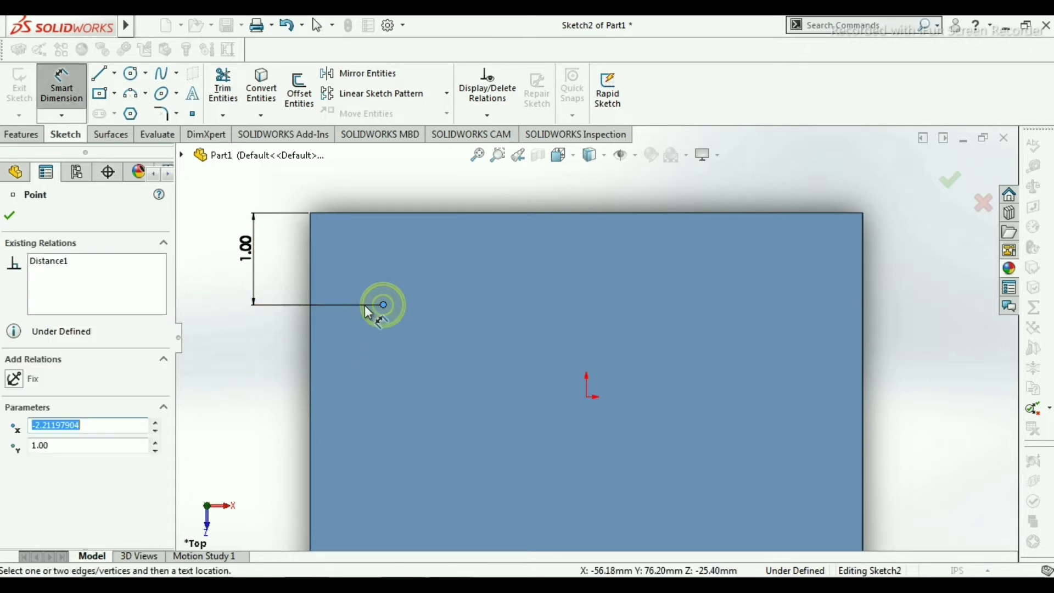
click(309, 291)
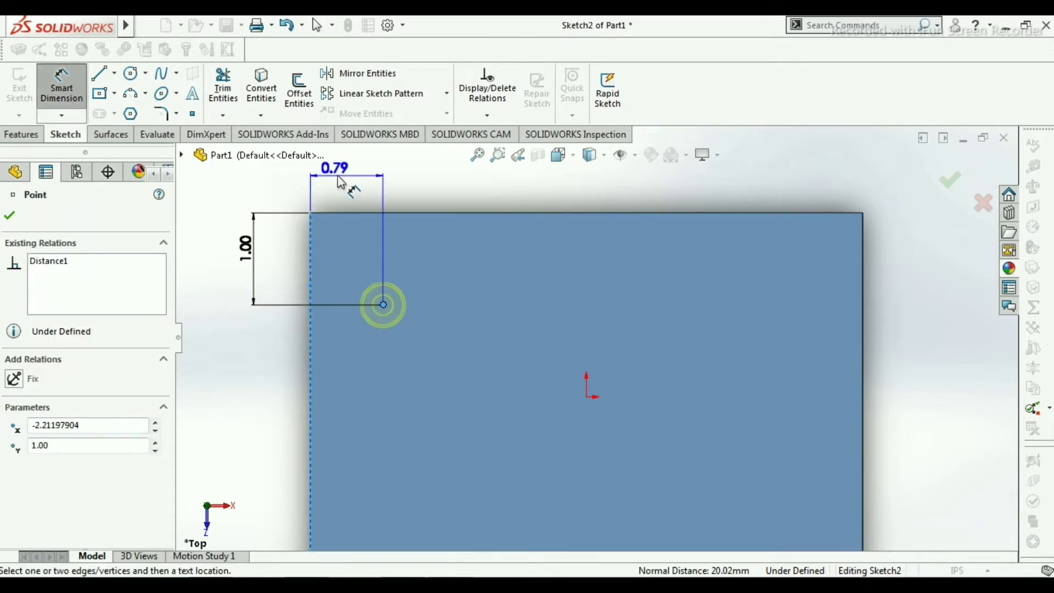
click(345, 187)
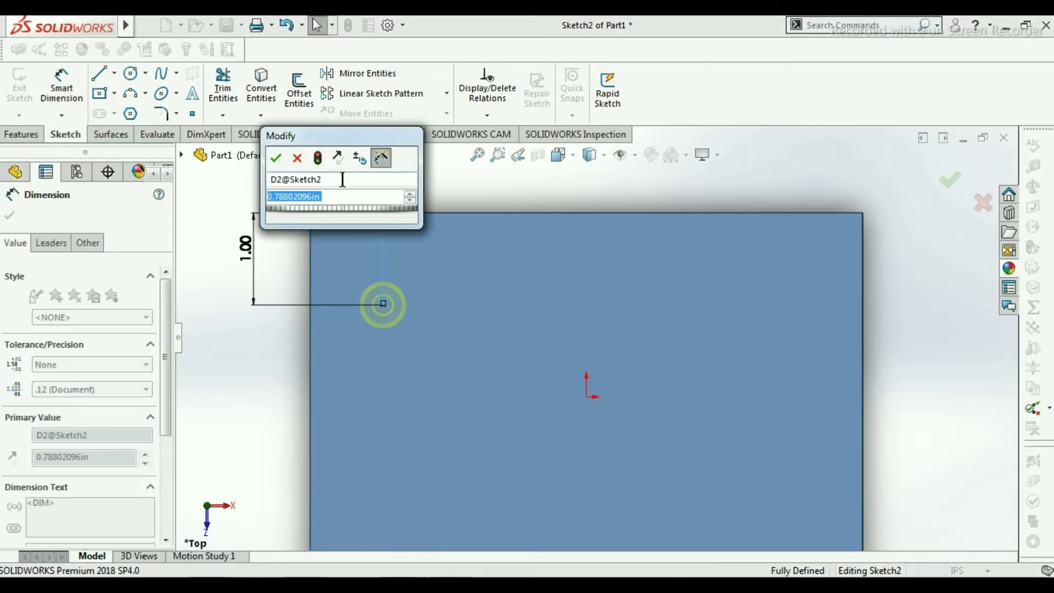
text(1)
click(275, 159)
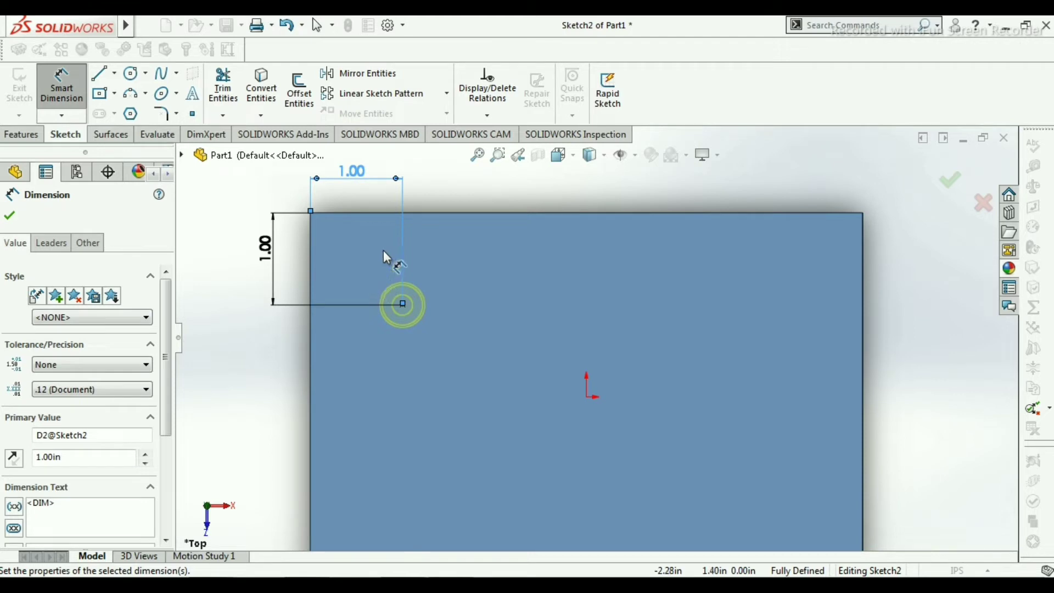
click(10, 220)
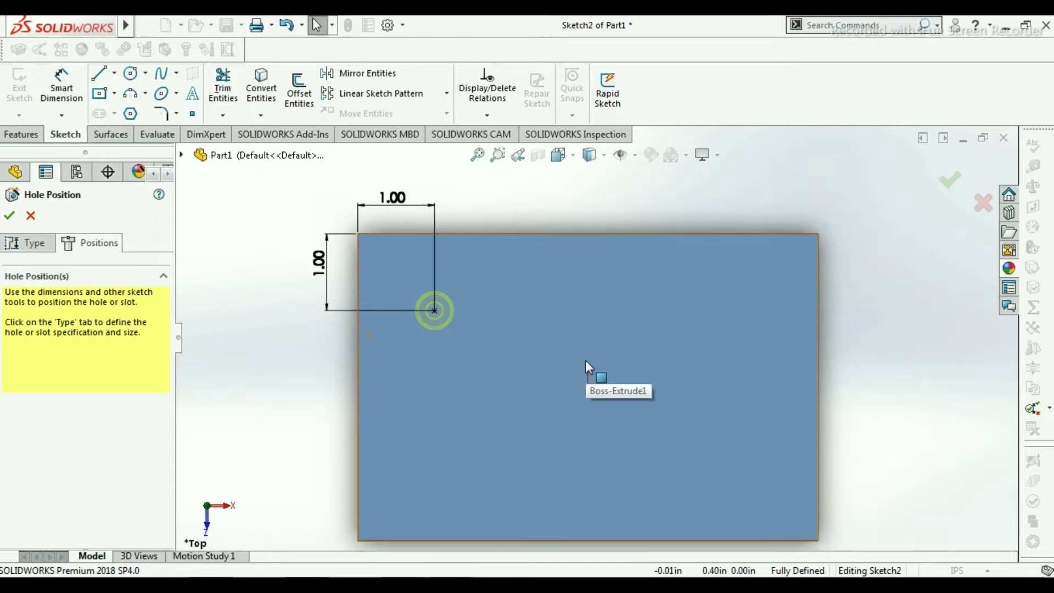
Draw a vertical centerline through the origin, from the midpoint of the face's upper edge to the midpoint of its lower edge
scroll(584, 360, up, 2)
scroll(585, 360, down, 4)
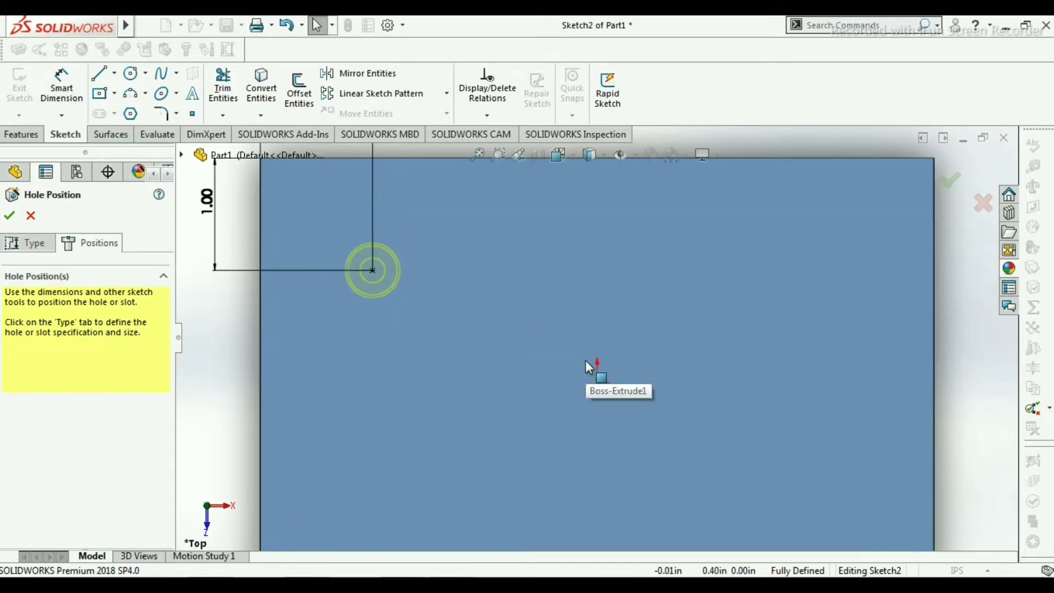
scroll(585, 360, up, 1)
scroll(585, 359, up, 1)
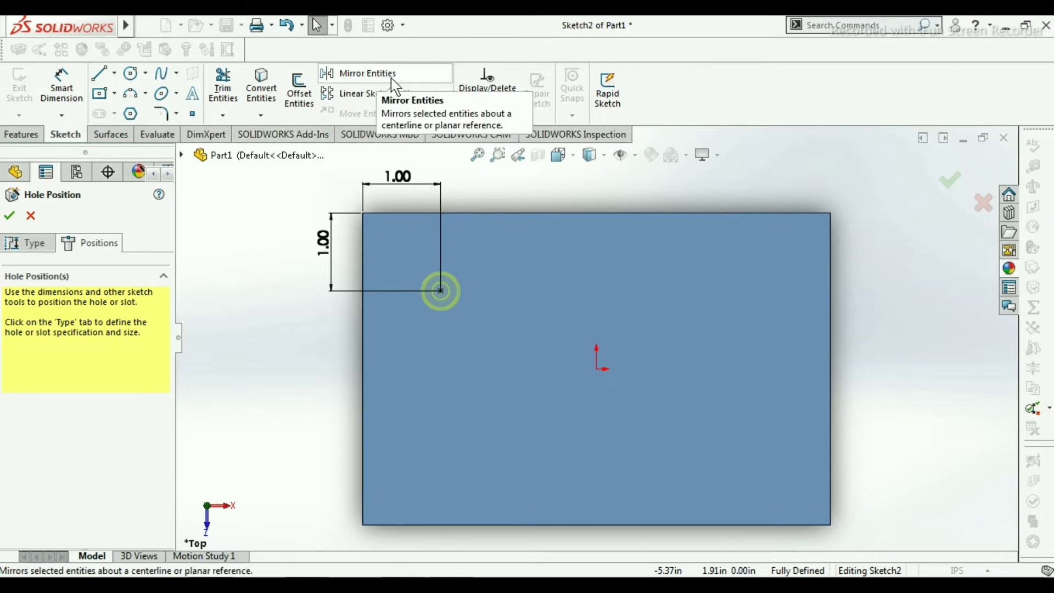
click(115, 74)
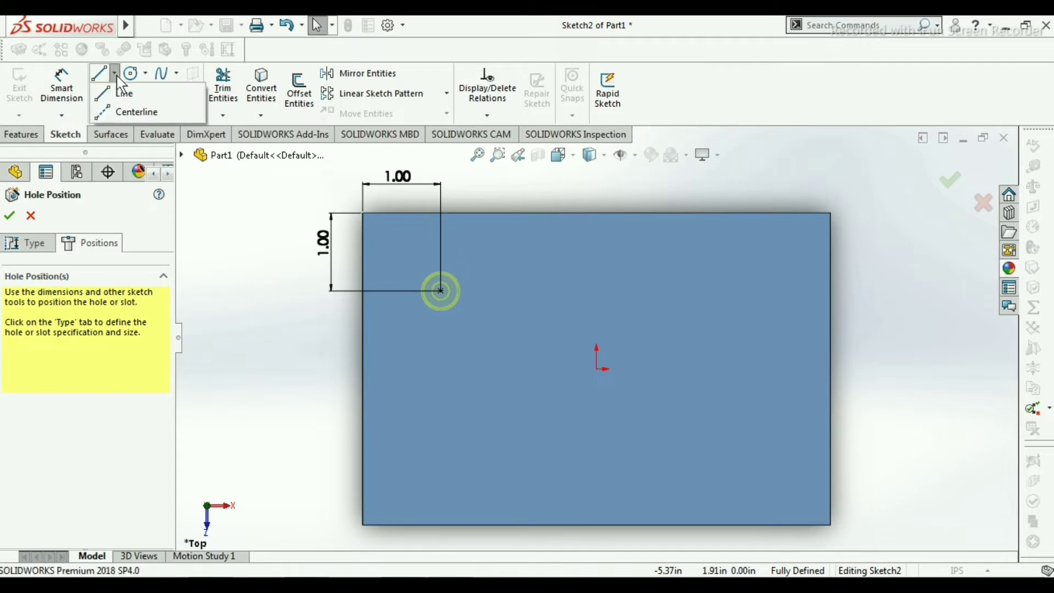
click(124, 112)
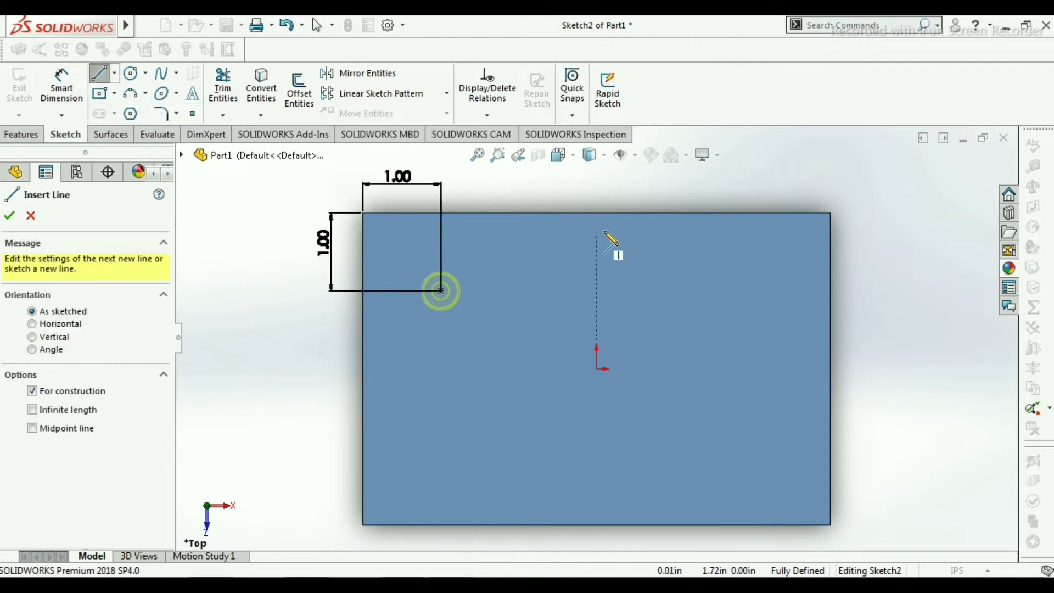
click(596, 213)
drag(596, 213, 597, 524)
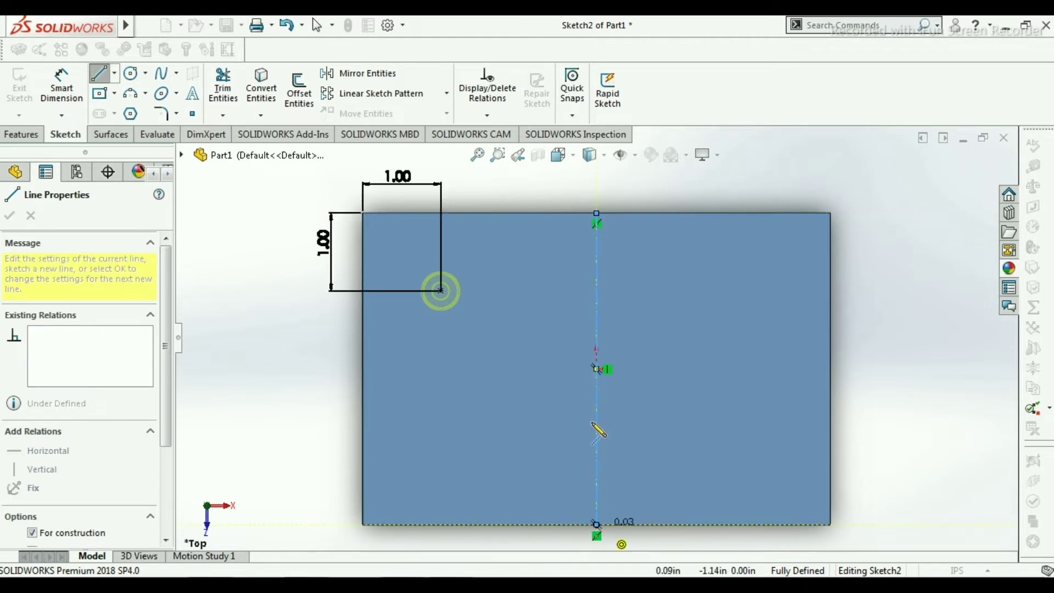
key(Escape)
key(Escape)
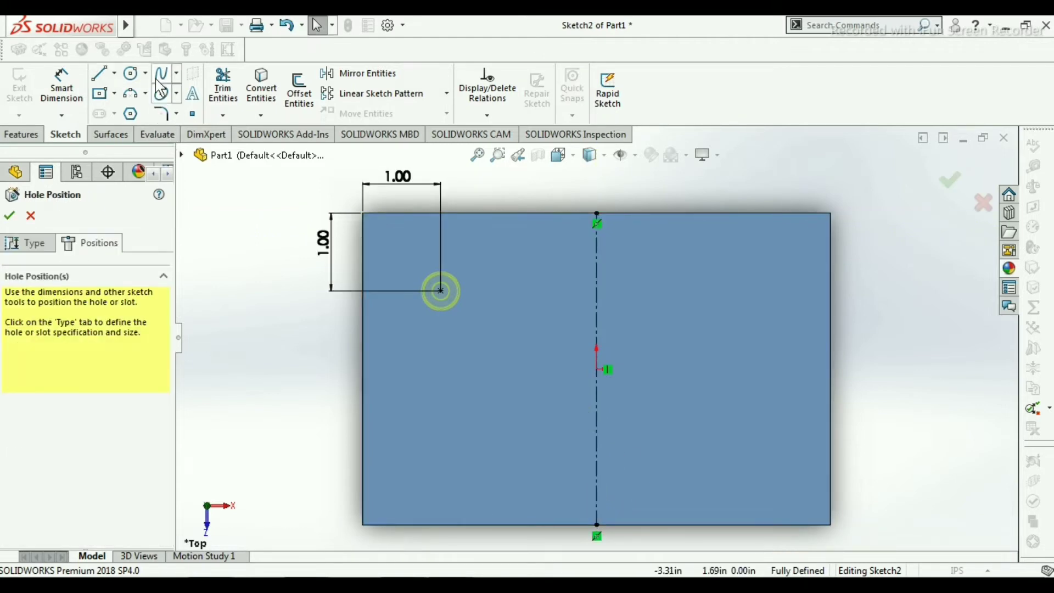
Draw a horizontal centerline through the origin, from the midpoint of the face's left edge to the midpoint of its right edge
click(114, 73)
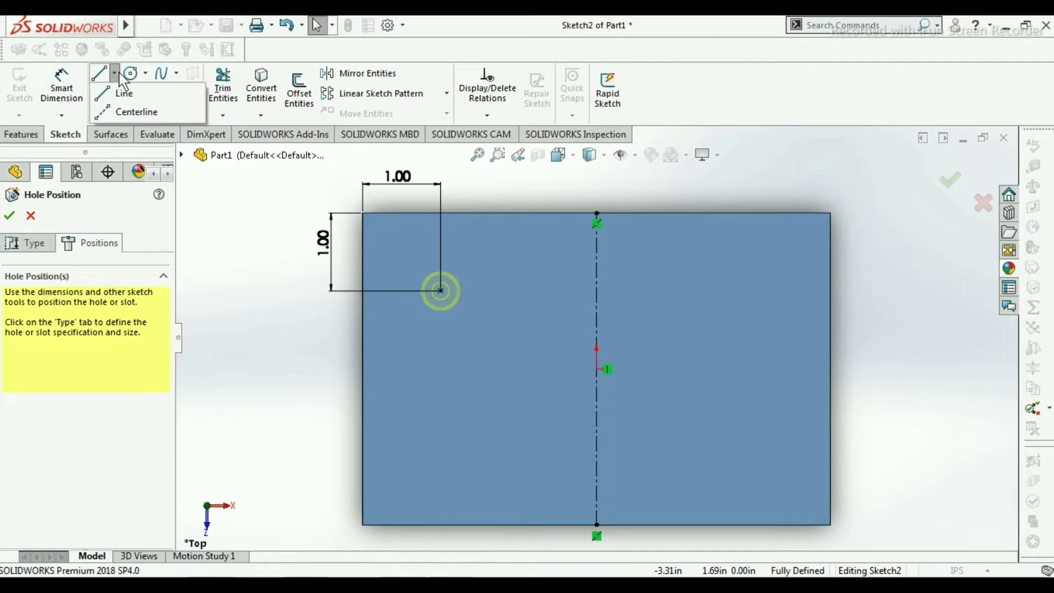
click(117, 113)
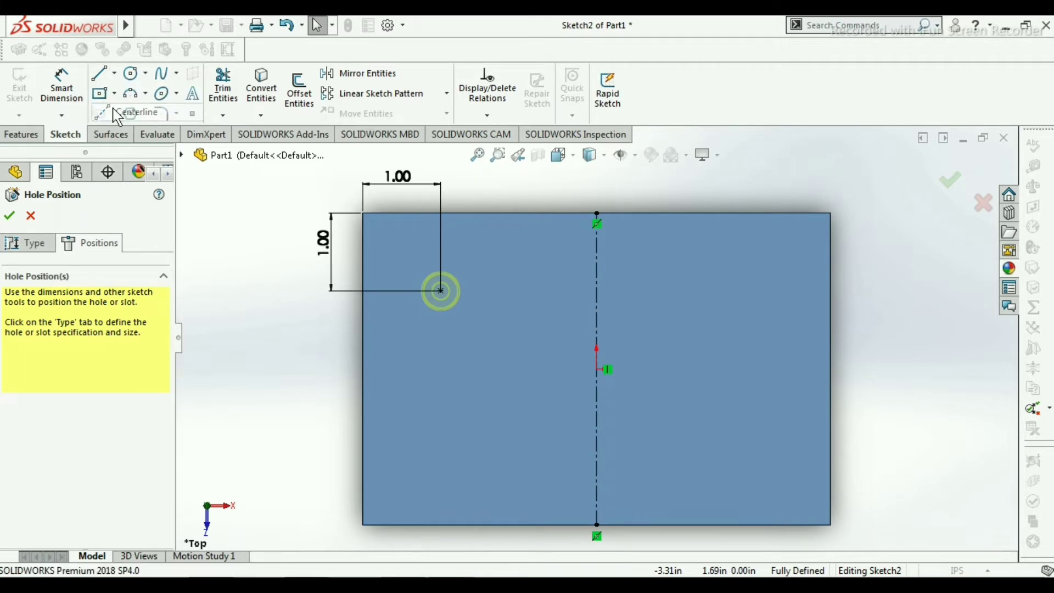
click(362, 369)
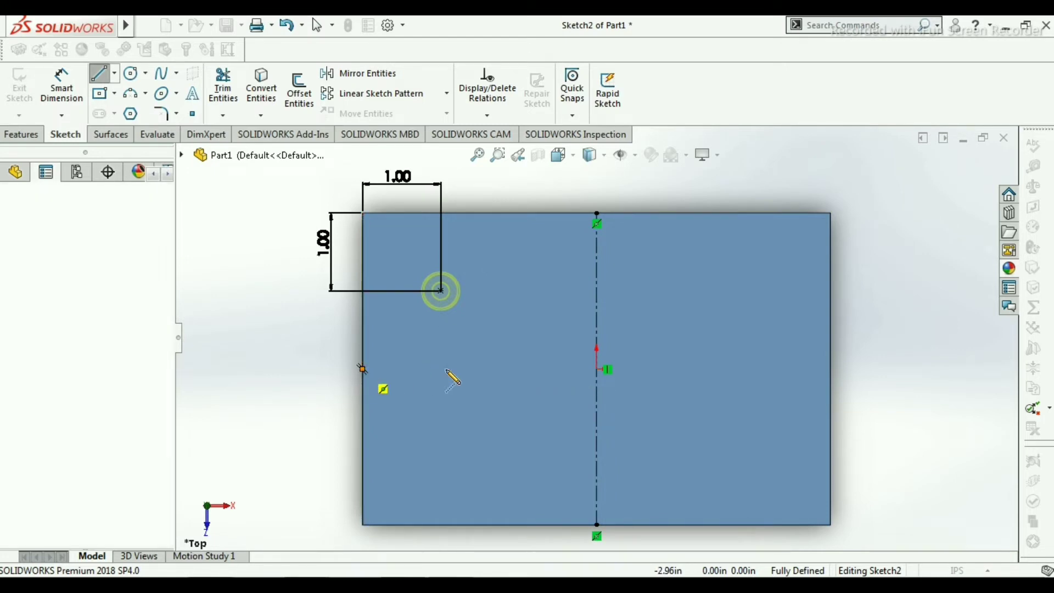
click(362, 369)
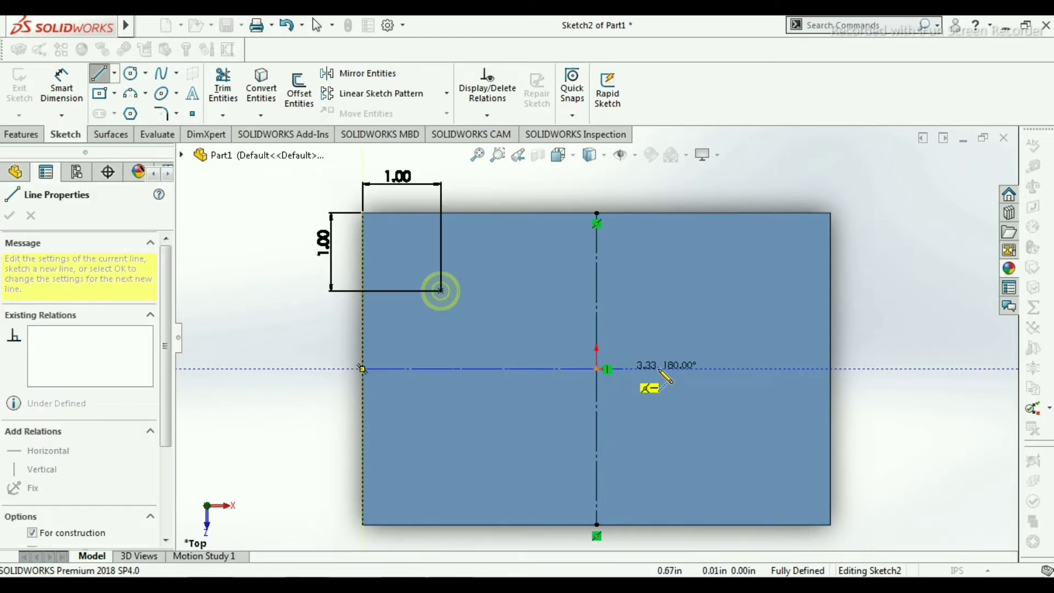
click(830, 370)
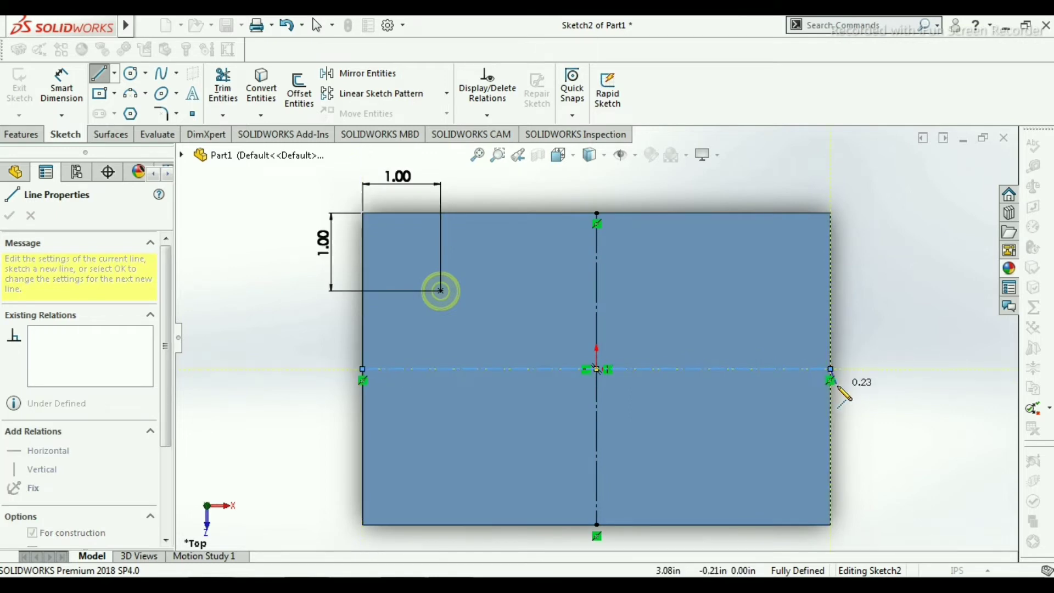
key(Escape)
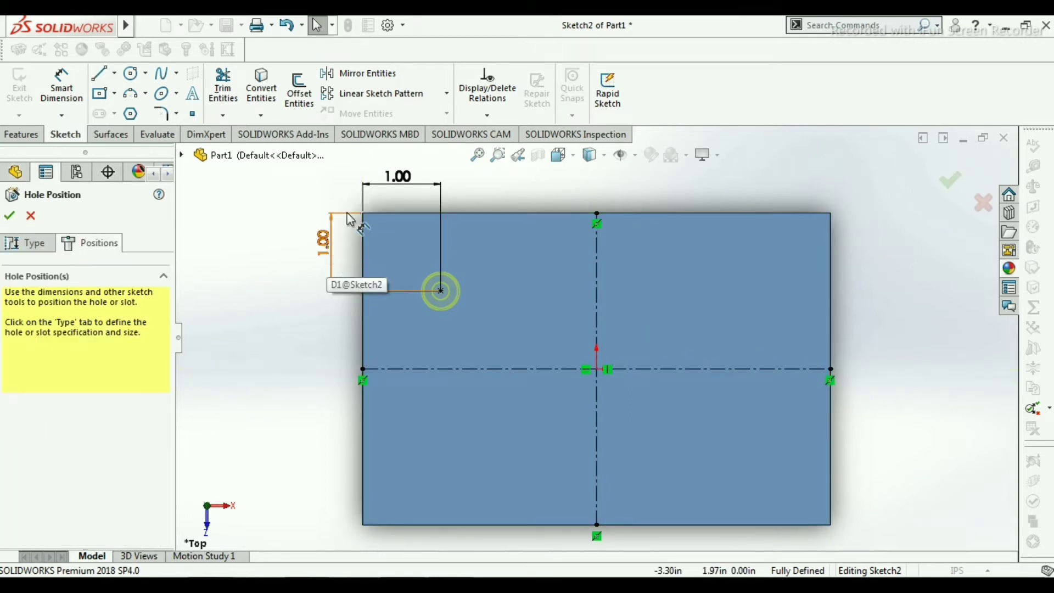
Mirror the dimensioned hole point about the vertical centerline
click(380, 73)
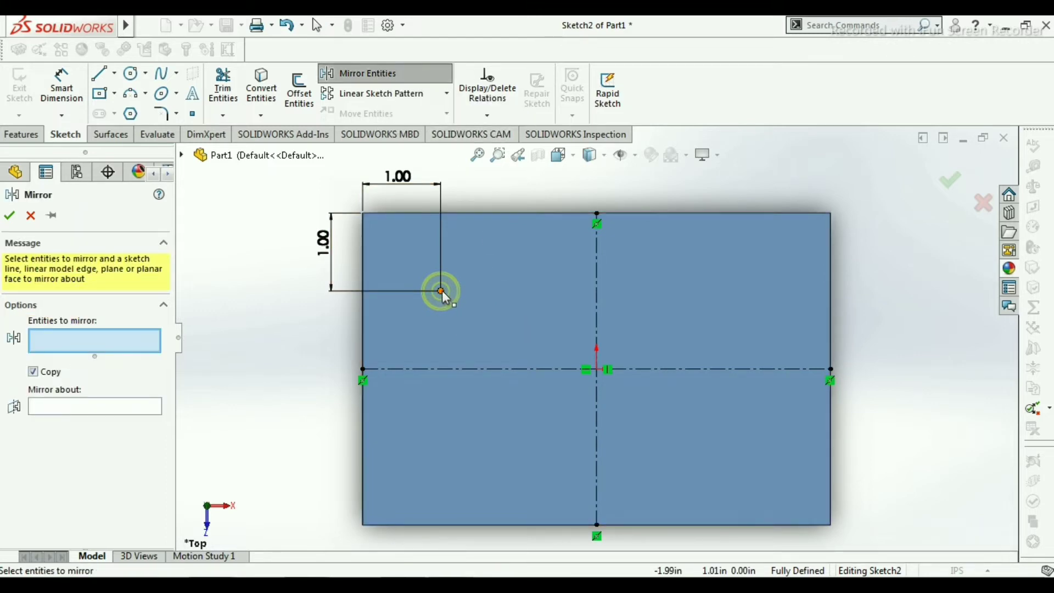
click(441, 291)
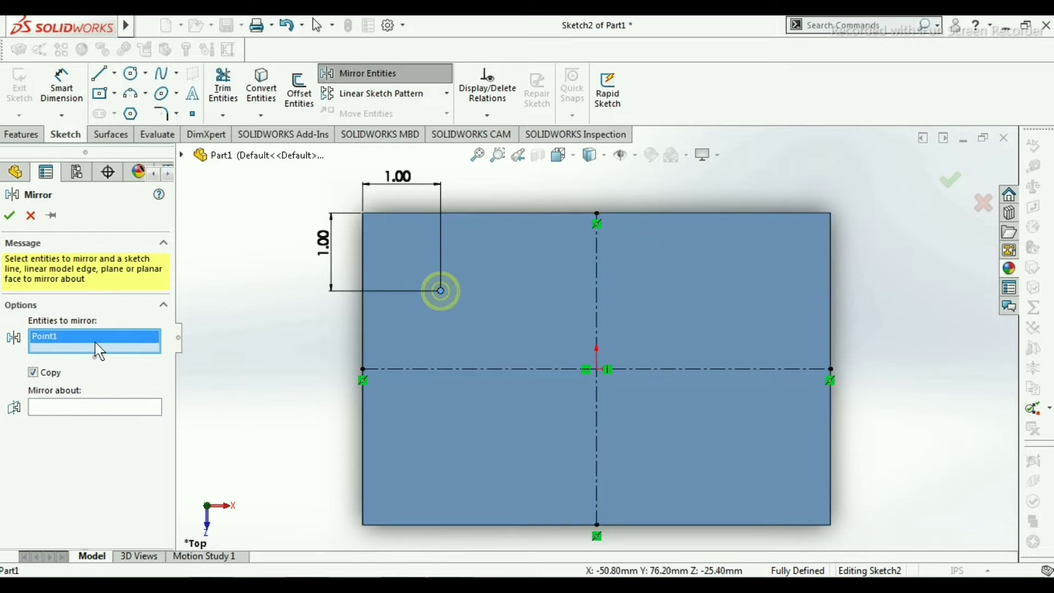
click(66, 407)
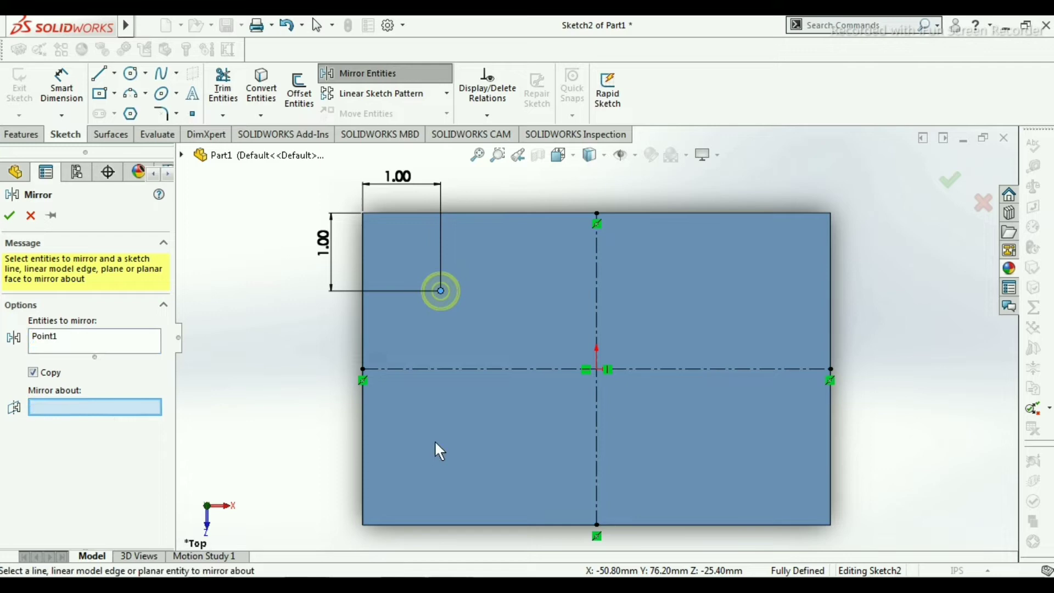
click(598, 282)
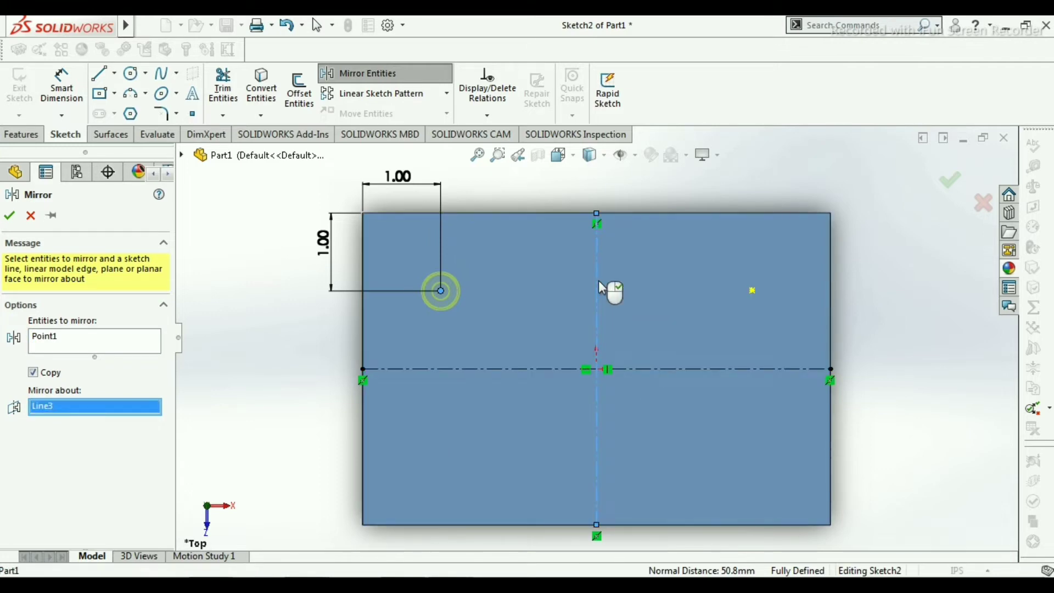
click(9, 217)
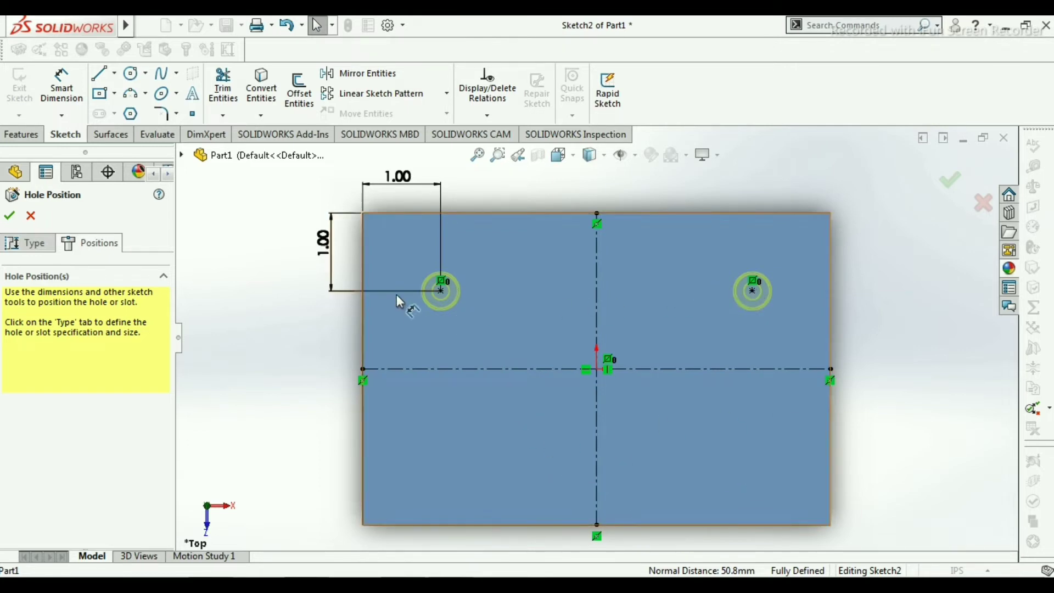
Mirror both upper hole points about the horizontal centerline
click(352, 73)
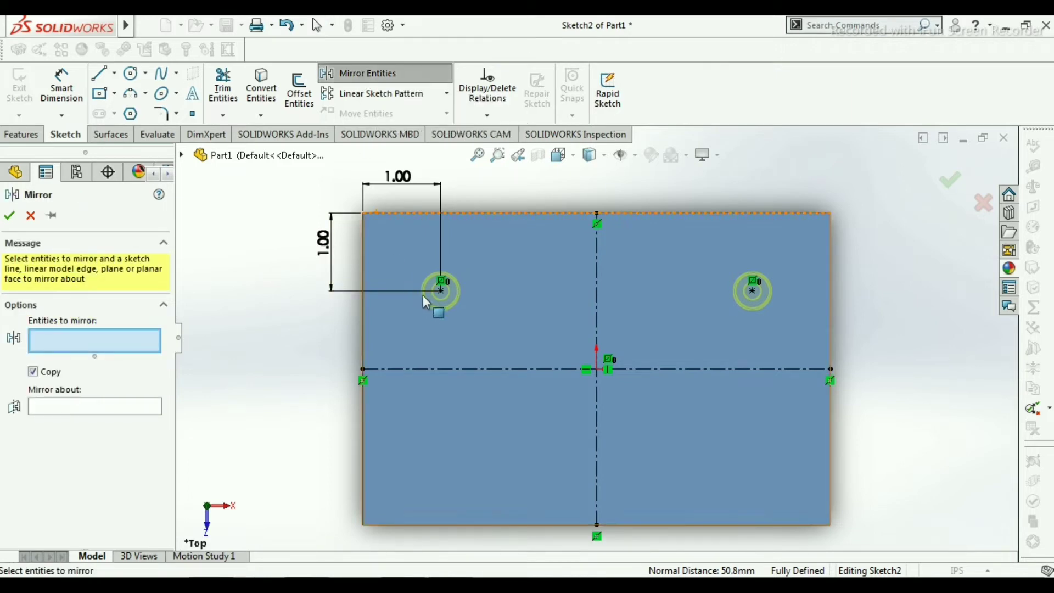
click(441, 292)
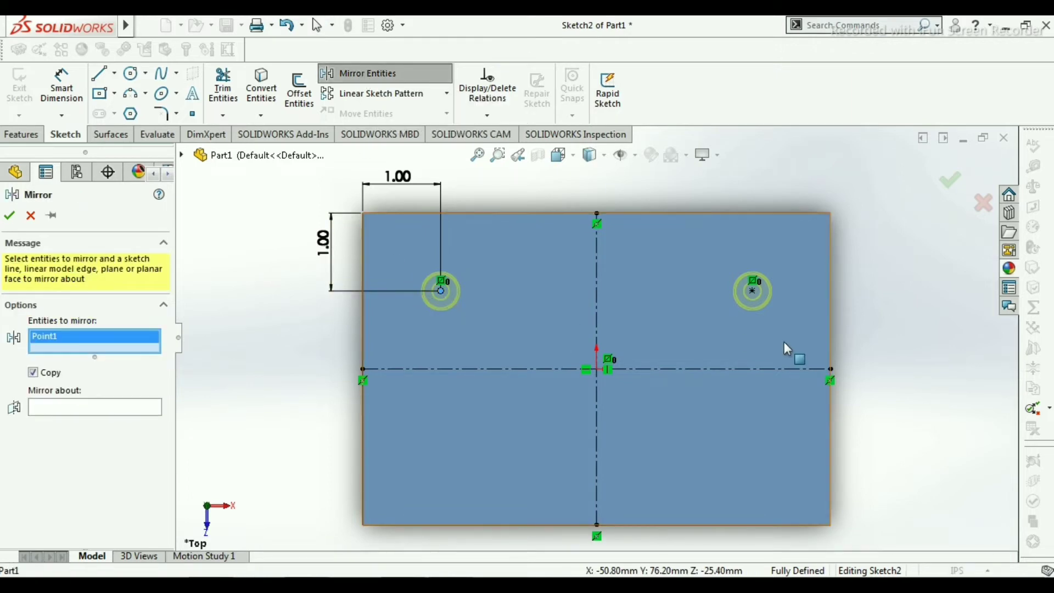
click(752, 292)
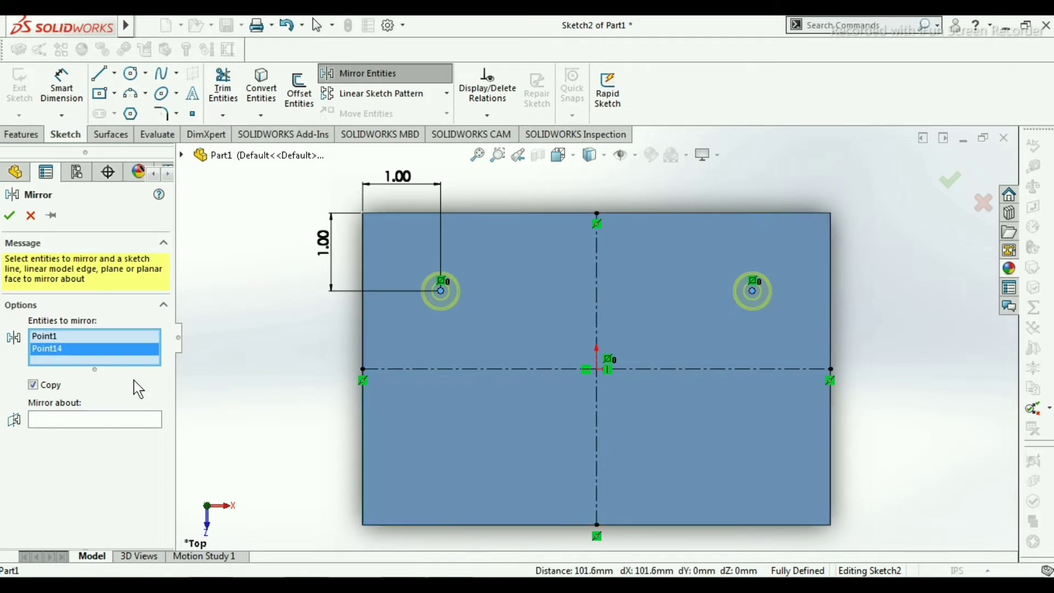
click(100, 428)
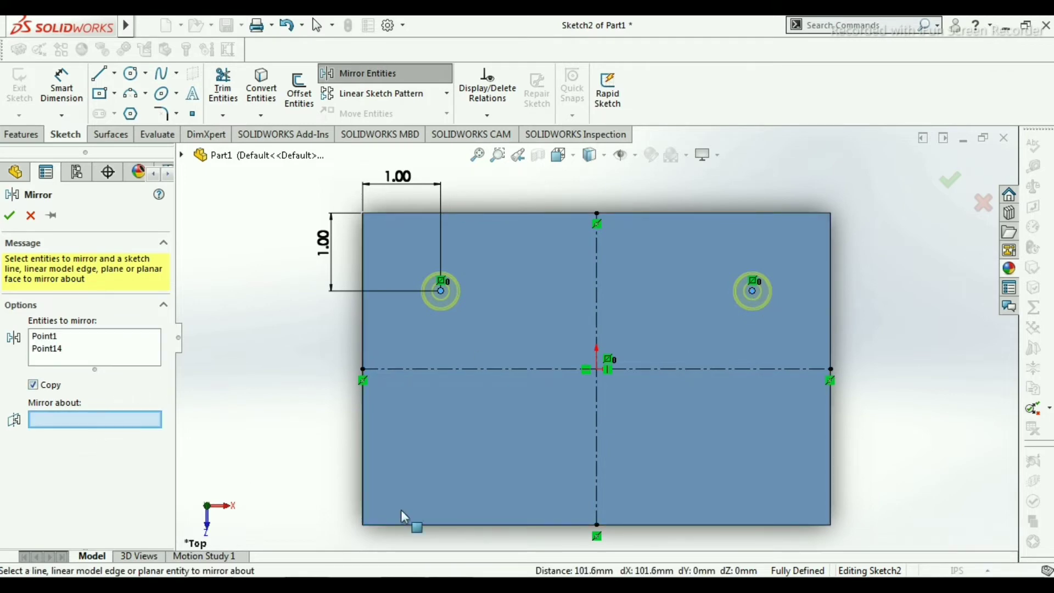
click(495, 368)
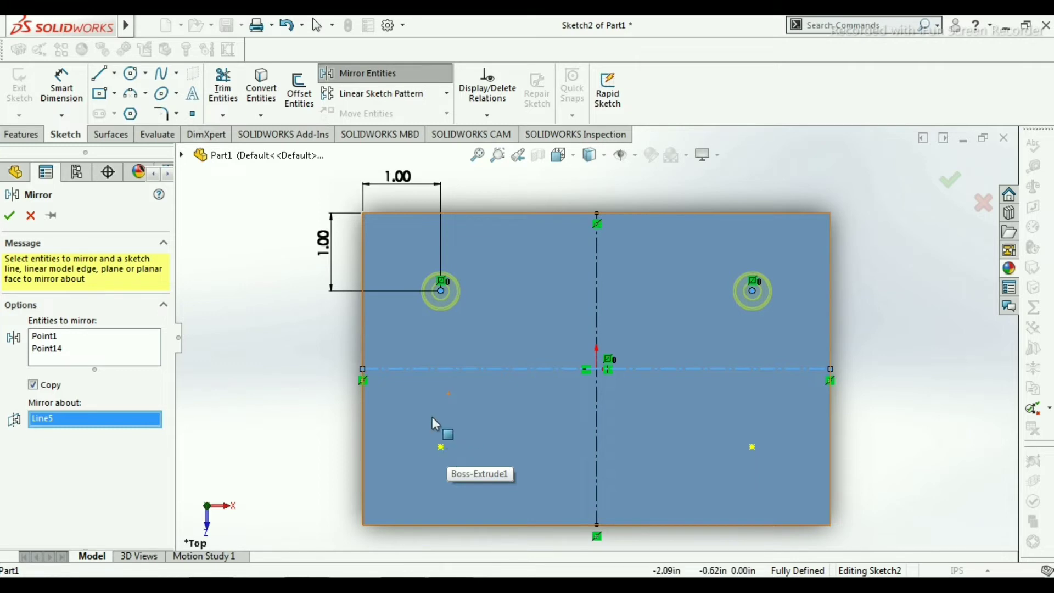
click(9, 215)
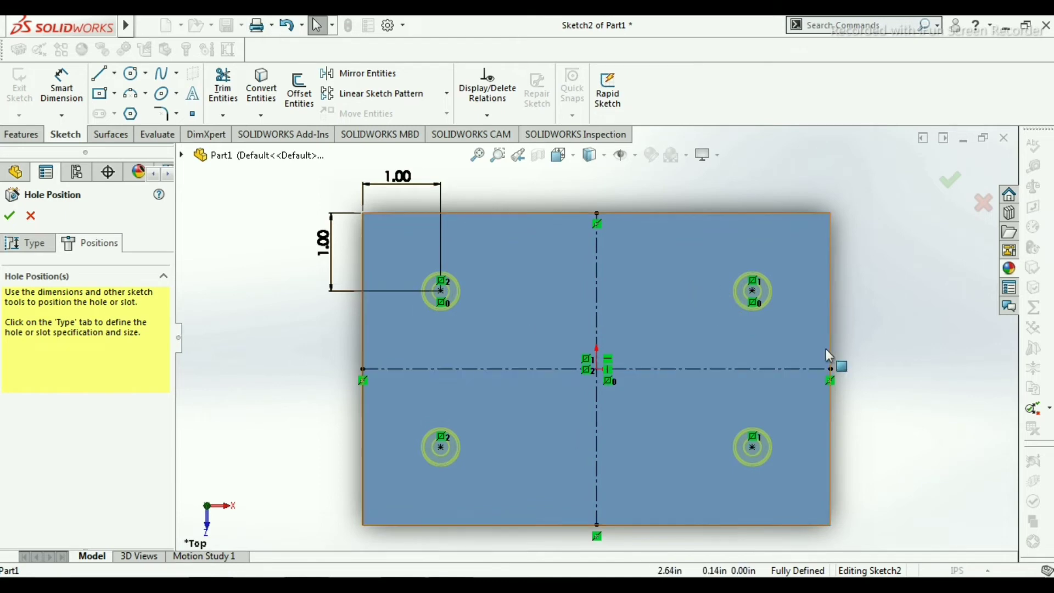
Finish the counterbore hole feature and inspect the four holes on the block from several angles
mouse_move(893, 423)
middle_down()
mouse_move(874, 393)
mouse_move(863, 324)
mouse_move(886, 260)
mouse_move(878, 274)
mouse_move(829, 266)
mouse_move(849, 265)
mouse_move(849, 298)
middle_up()
mouse_move(921, 375)
middle_down()
mouse_move(902, 387)
mouse_move(878, 373)
middle_up()
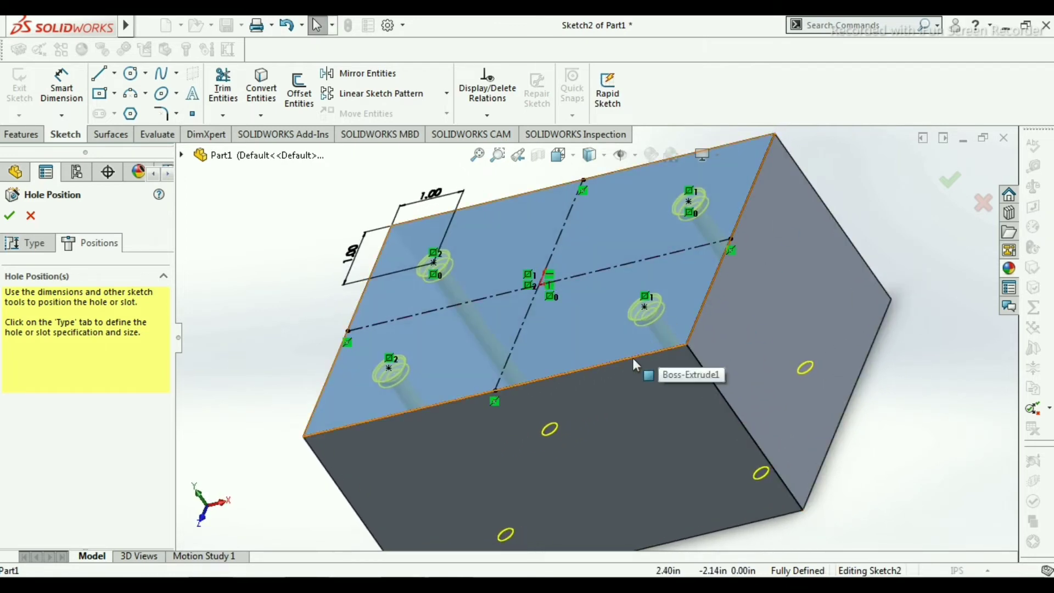
click(10, 216)
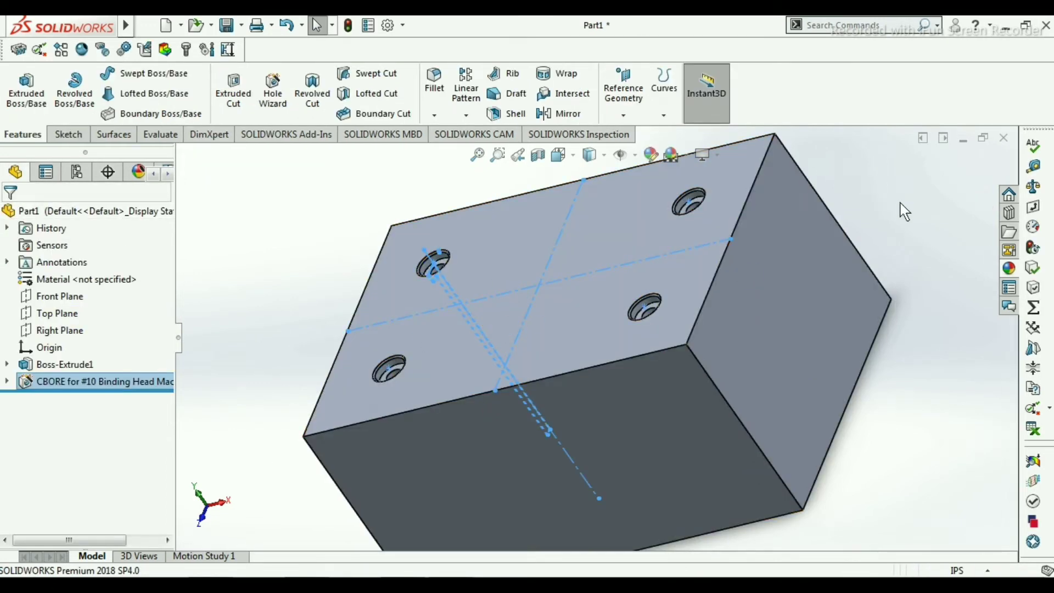
middle_drag(900, 208, 926, 217)
middle_drag(889, 305, 834, 405)
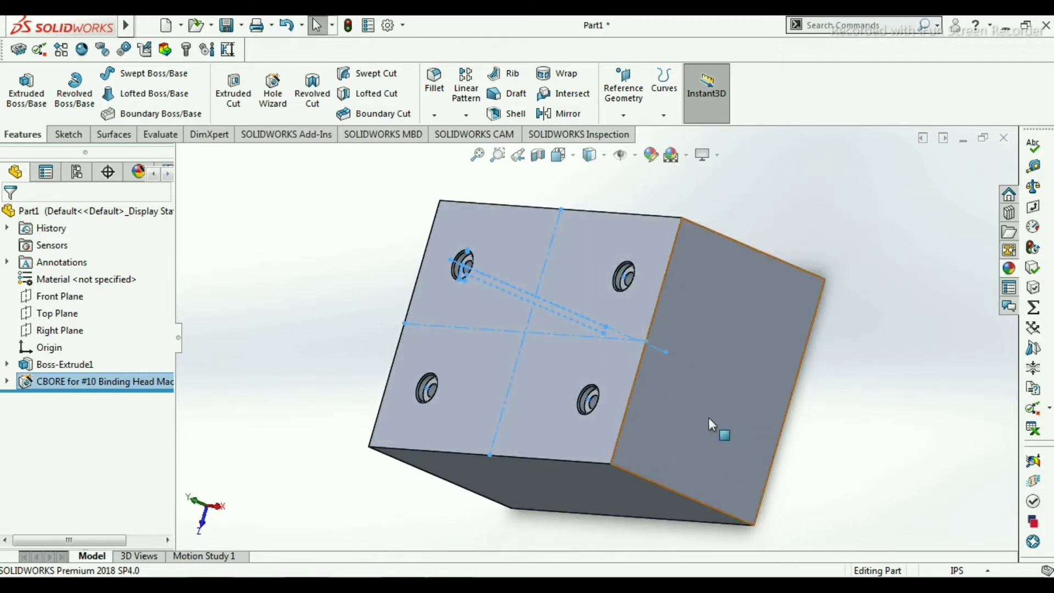
middle_drag(694, 422, 829, 143)
middle_drag(839, 374, 864, 306)
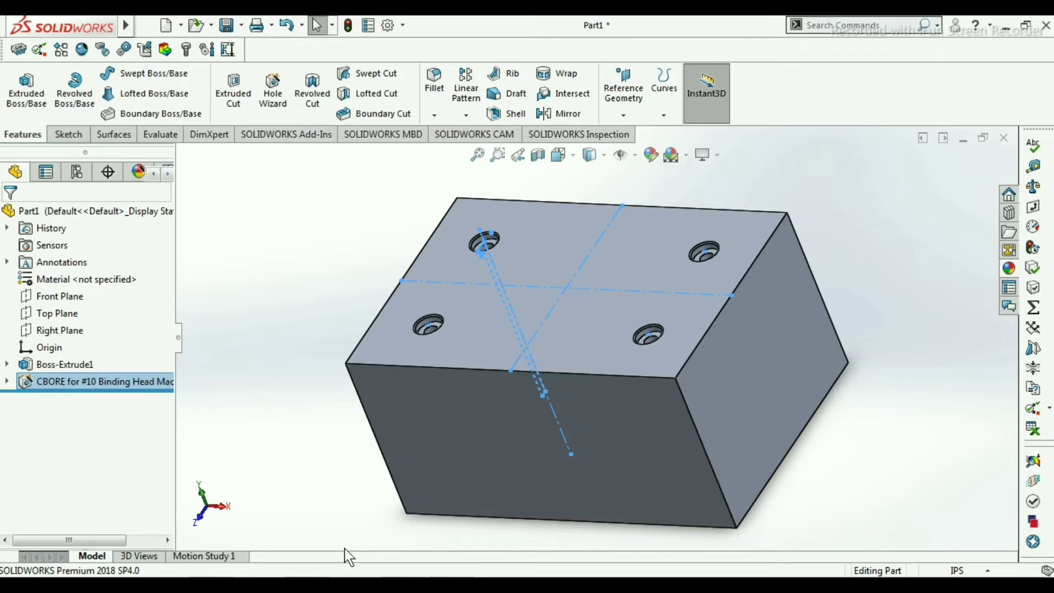
Start a new Hole Wizard hole, check Hole B on the drawing, and choose a countersink with the ANSI Metric standard
click(274, 95)
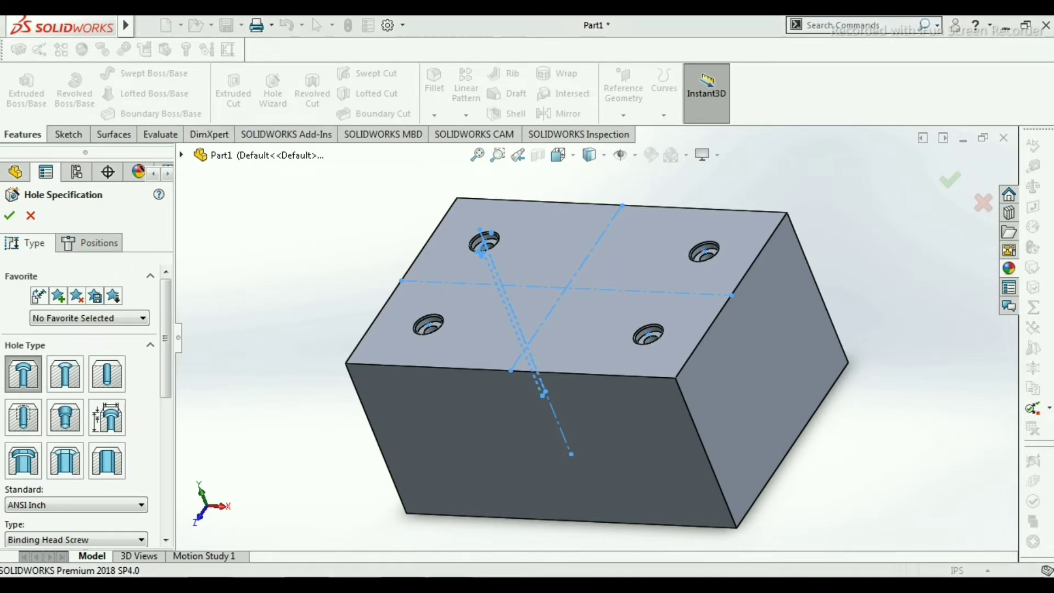
click(395, 573)
mouse_move(534, 407)
mouse_down()
mouse_move(540, 433)
mouse_move(417, 271)
mouse_up()
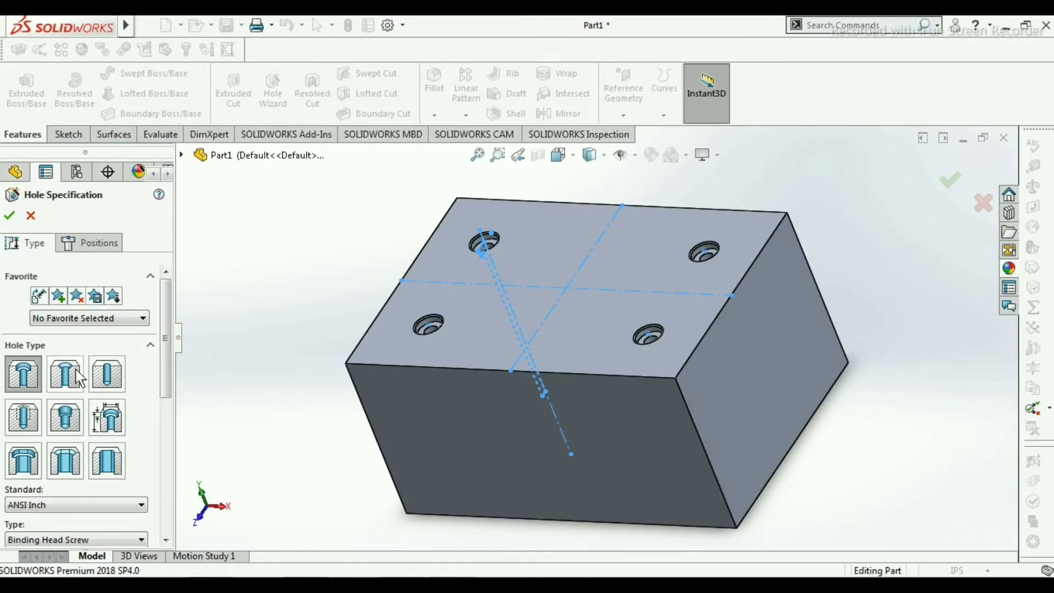
click(74, 379)
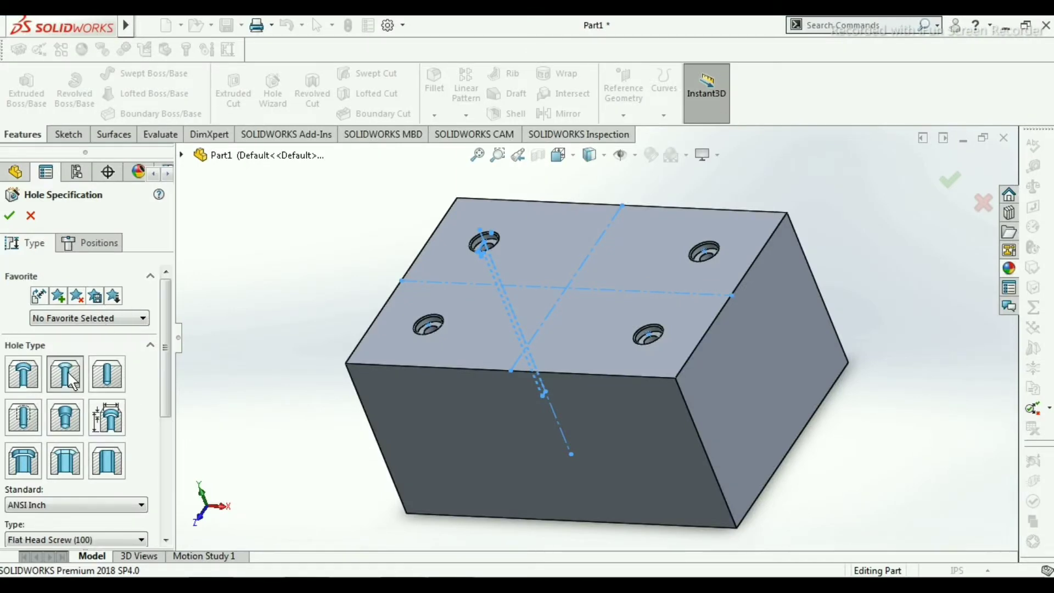
drag(167, 355, 165, 436)
click(89, 338)
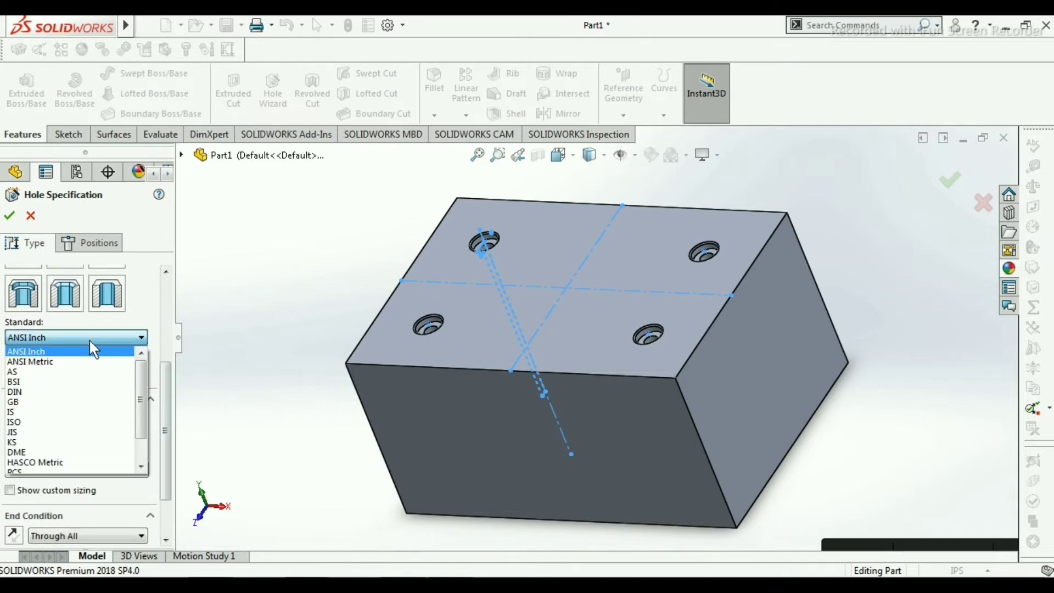
click(89, 356)
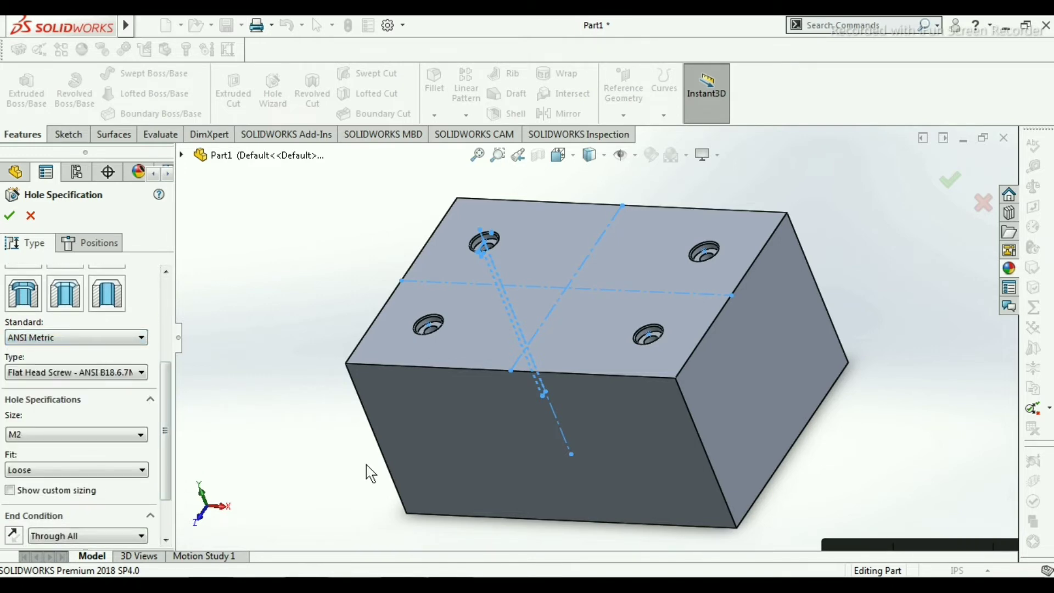
Check Hole B's specification on the drawing and set the countersink's size to M6 with a Close fit
click(401, 582)
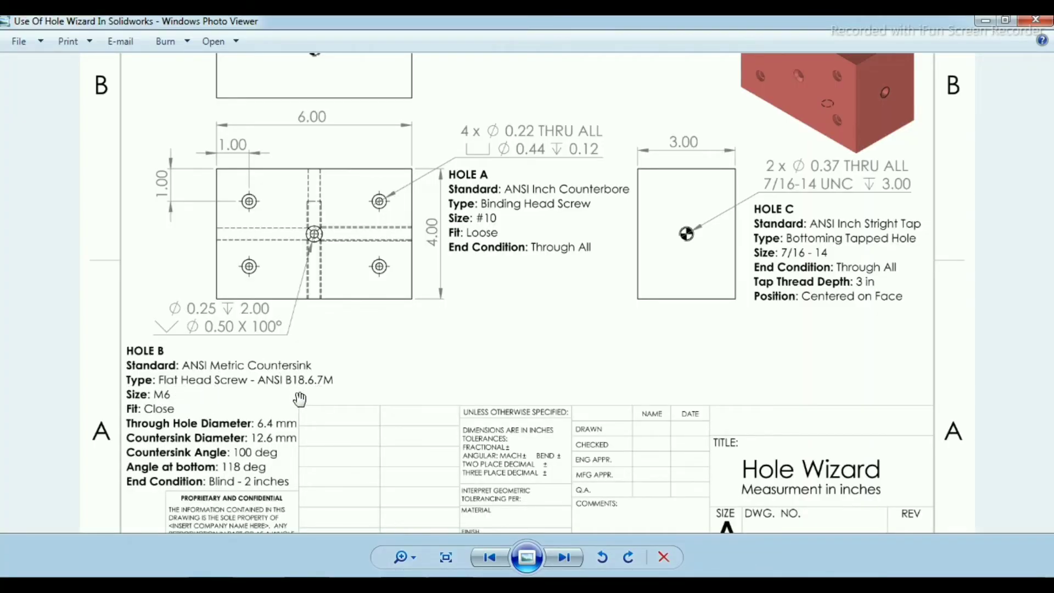
click(401, 583)
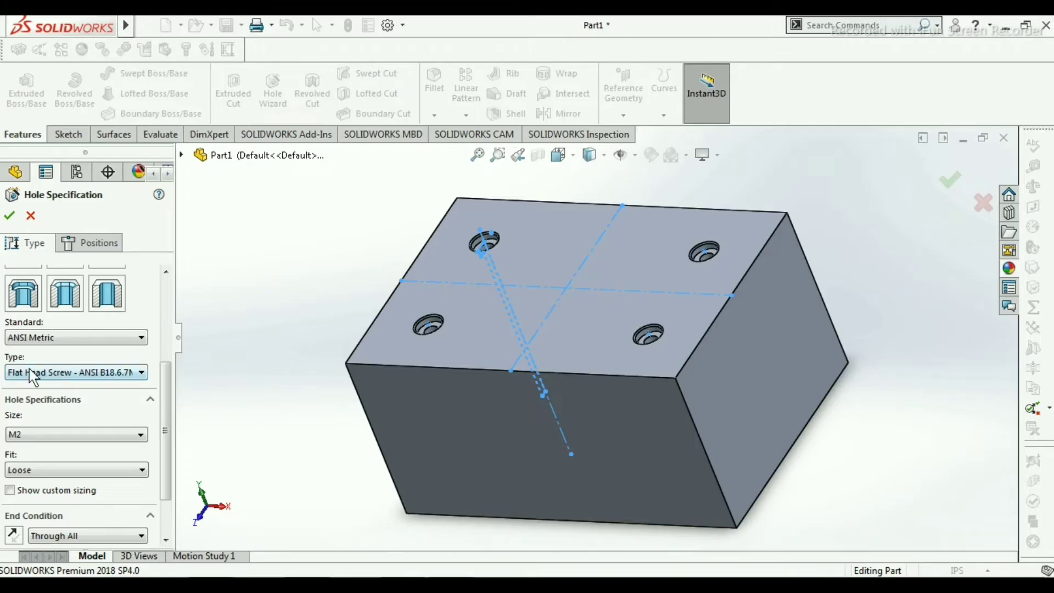
scroll(165, 411, down, 2)
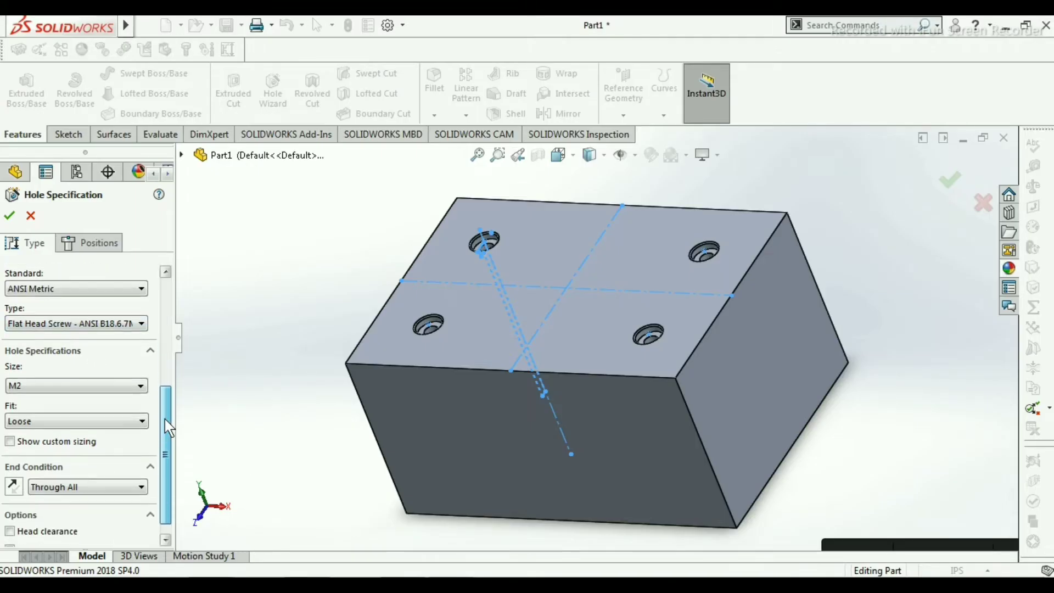
click(228, 561)
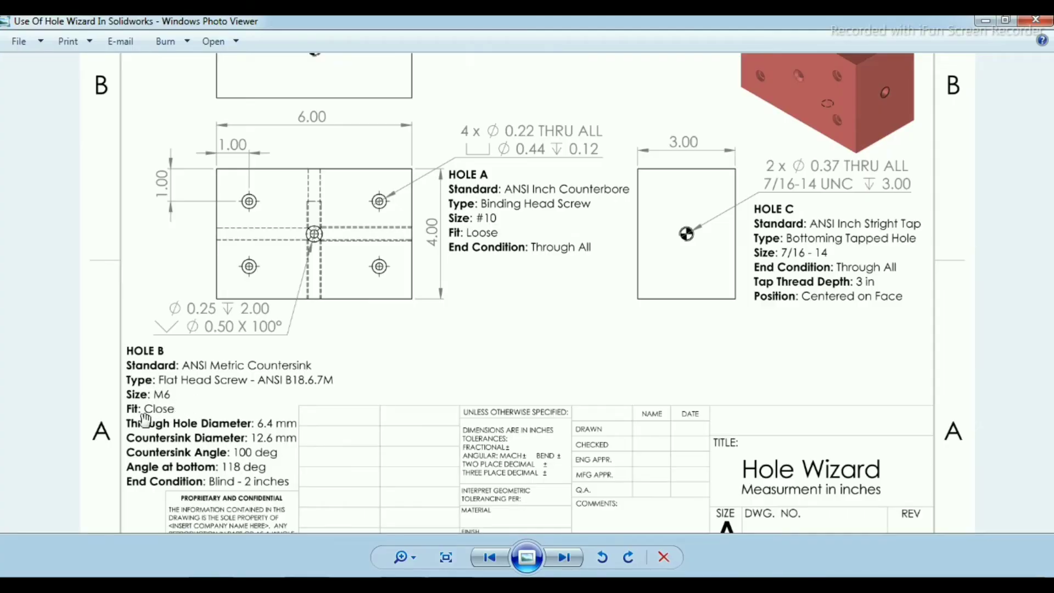
click(198, 568)
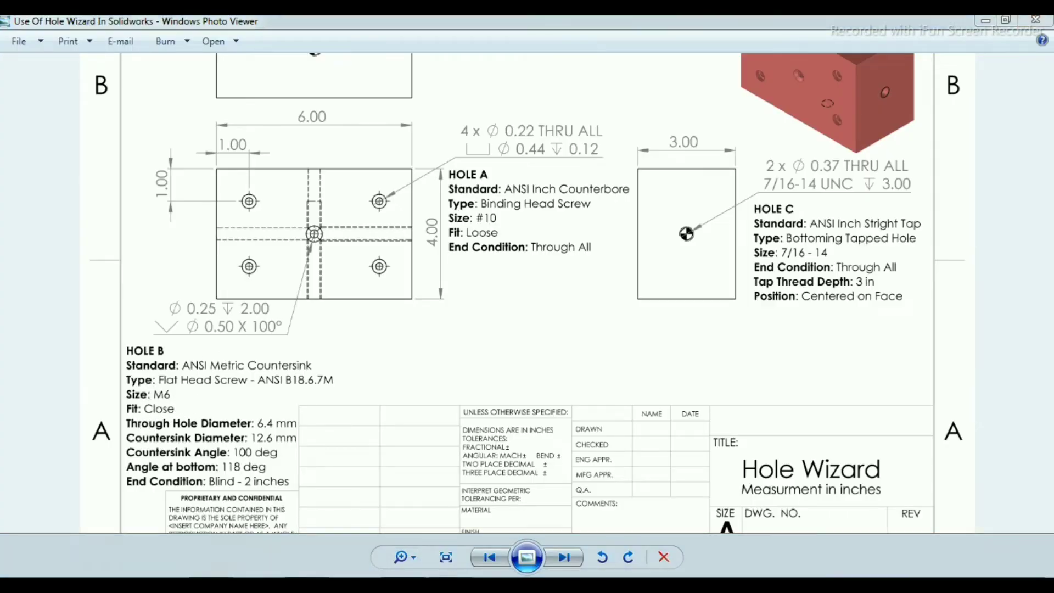
click(73, 385)
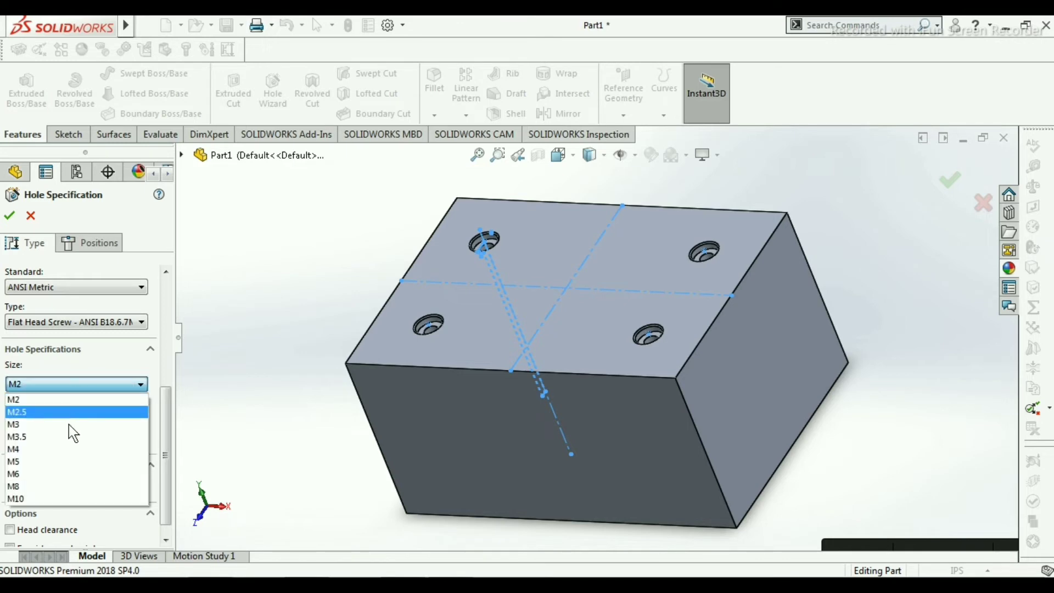
click(70, 473)
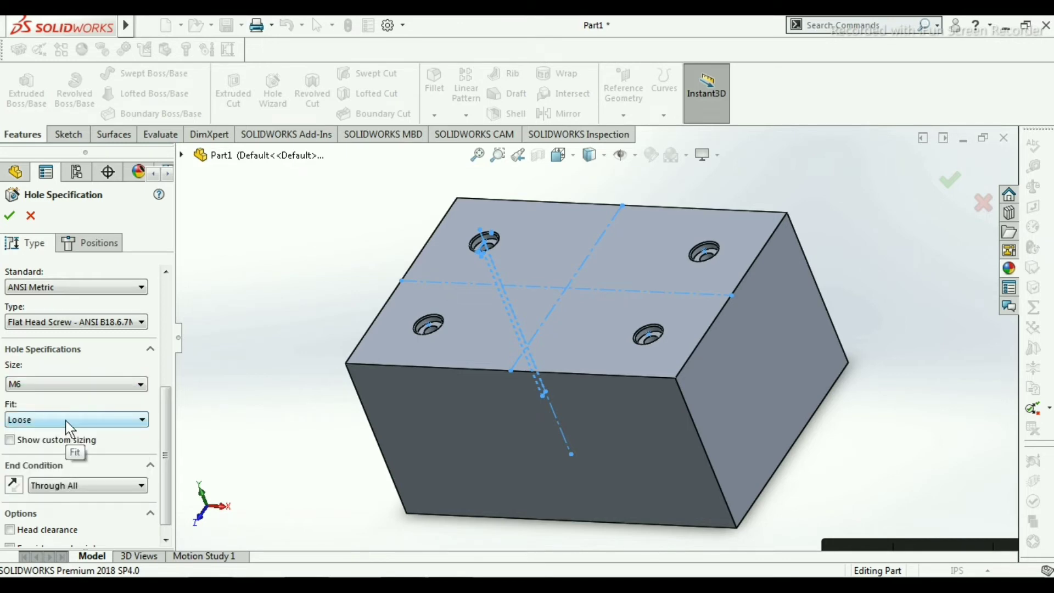
click(68, 420)
click(68, 433)
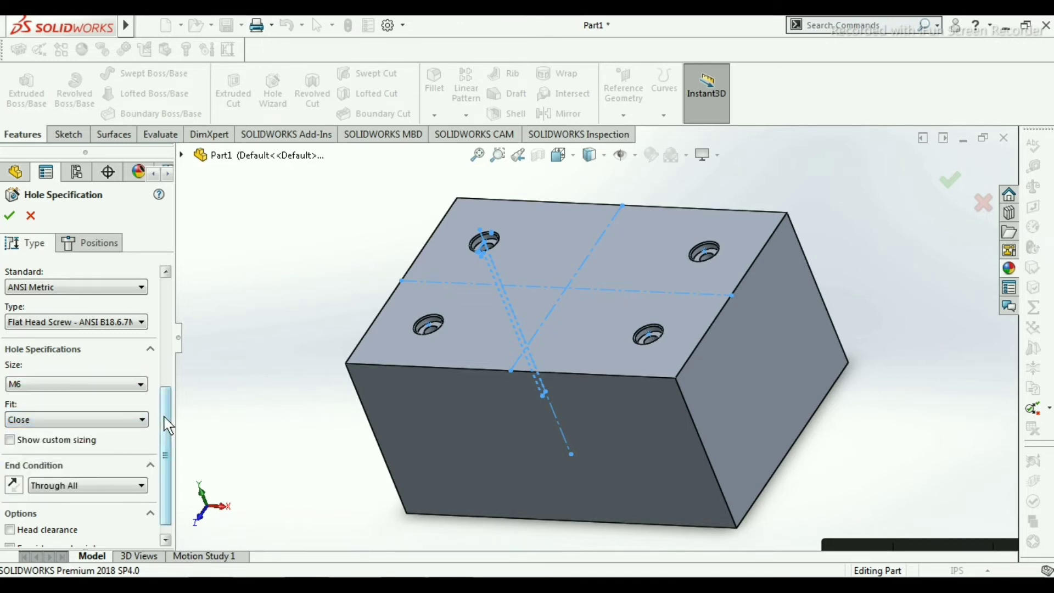
scroll(164, 434, down, 1)
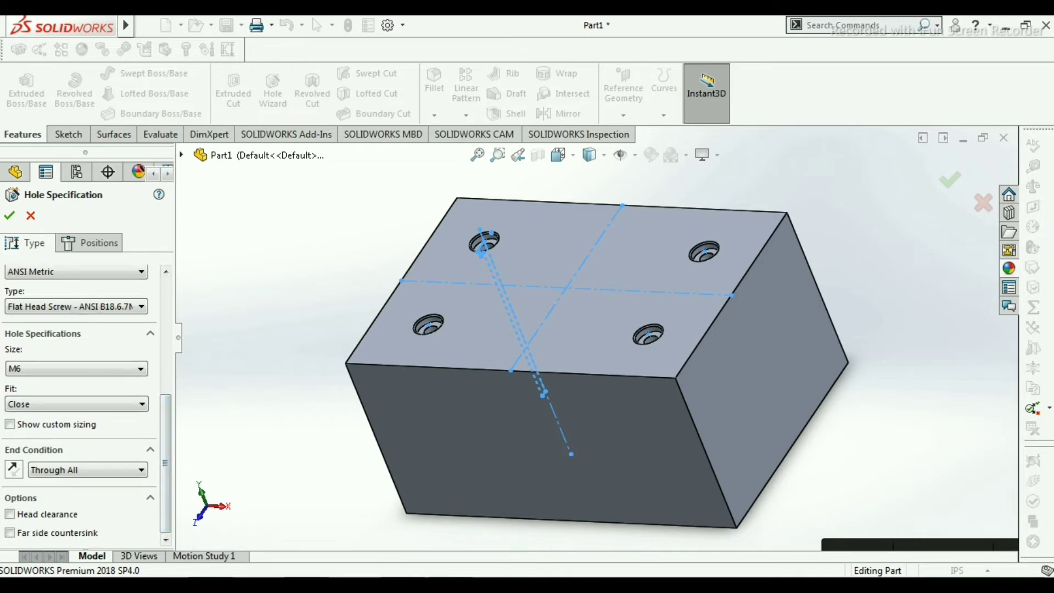
Check Hole B on the drawing and, with custom sizing shown, set the through hole diameter to 6.4 mm and countersink diameter to 12.6 mm
click(219, 585)
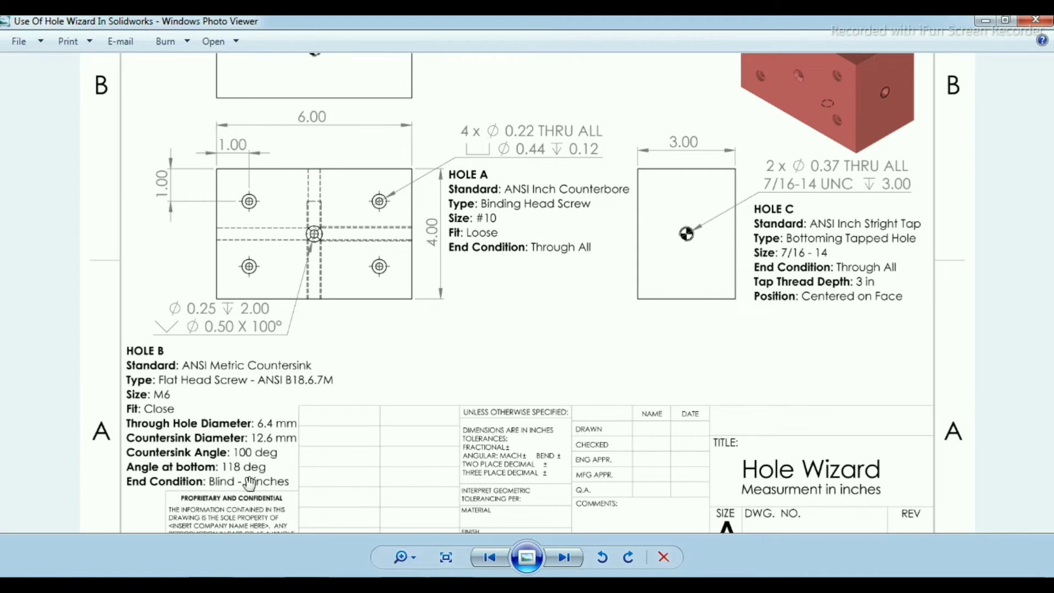
click(341, 583)
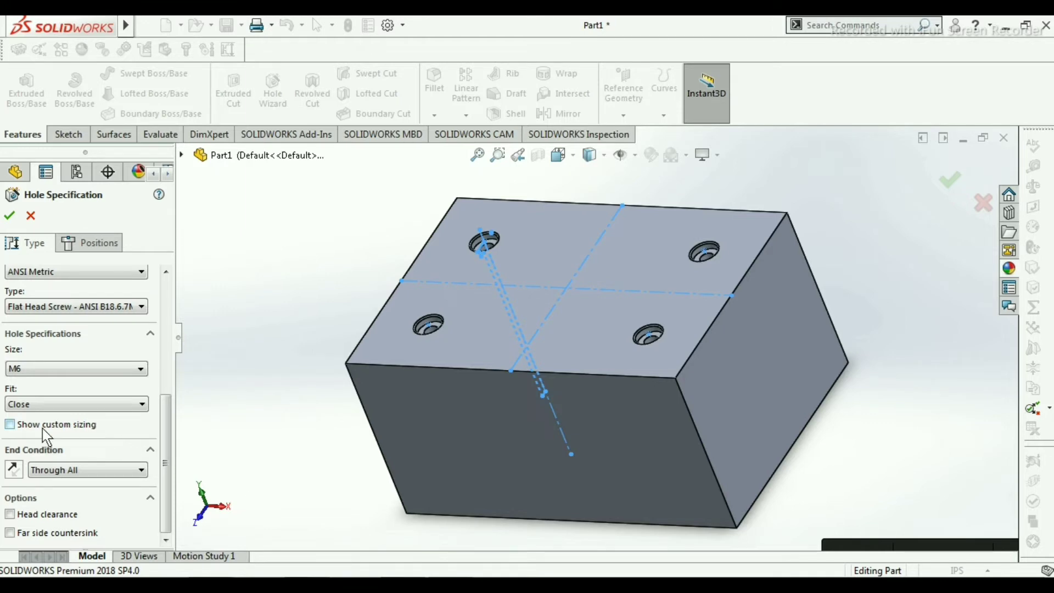
click(10, 424)
scroll(46, 408, down, 2)
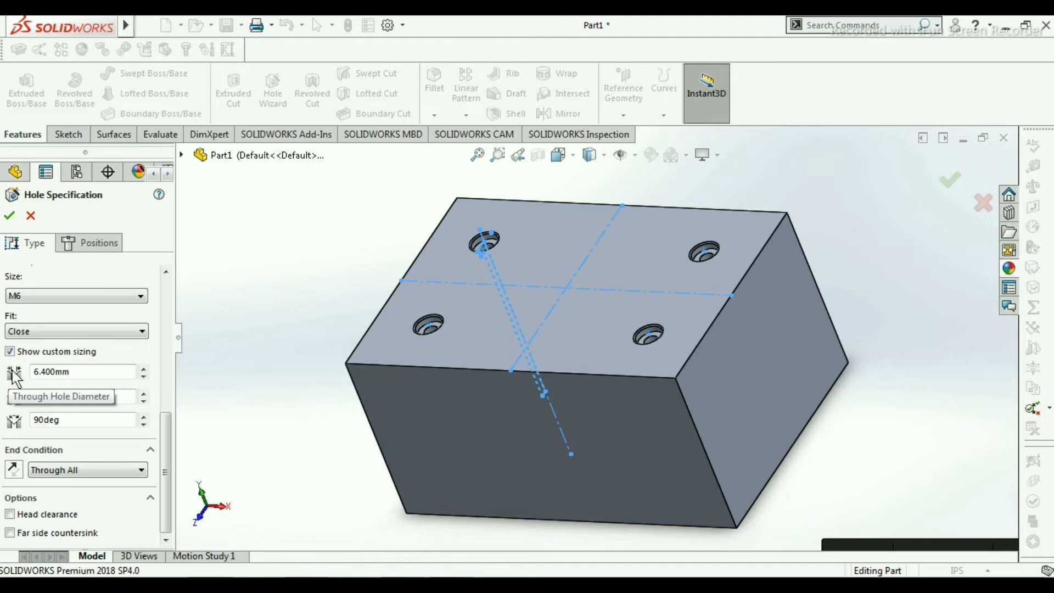
click(332, 557)
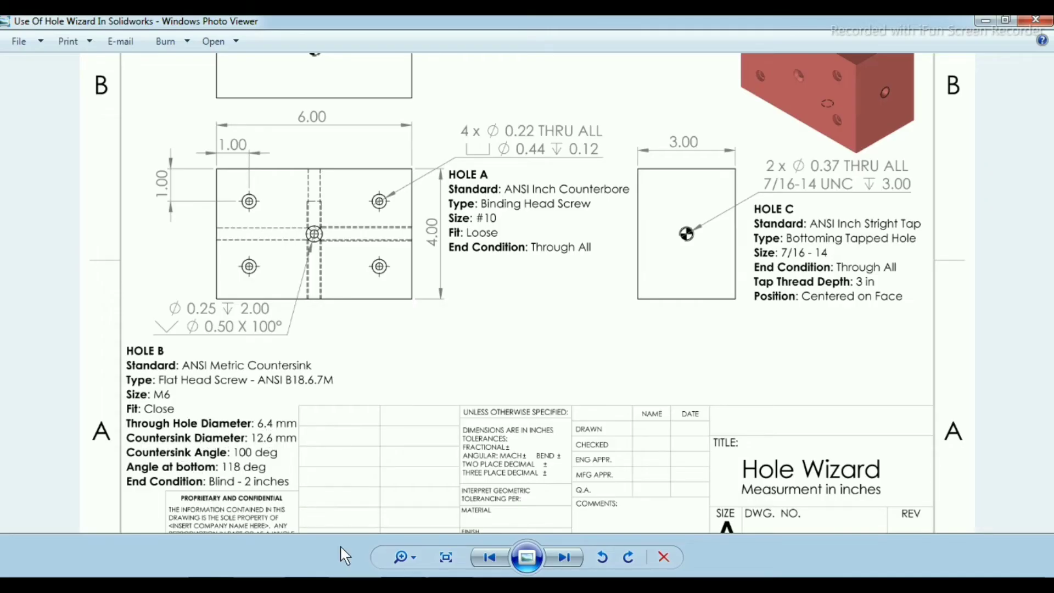
click(165, 557)
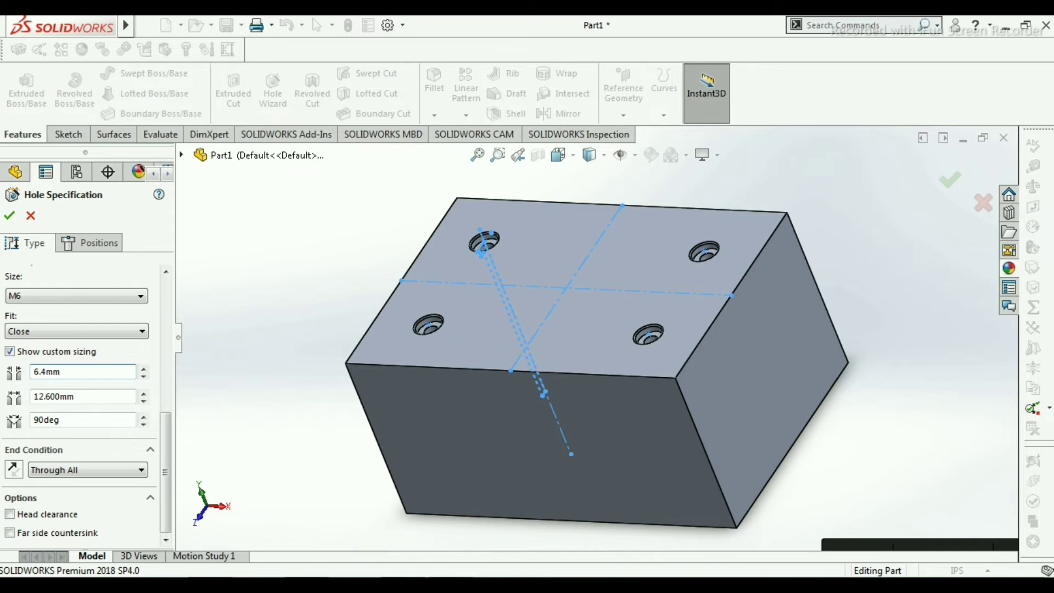
mouse_move(403, 585)
click(330, 502)
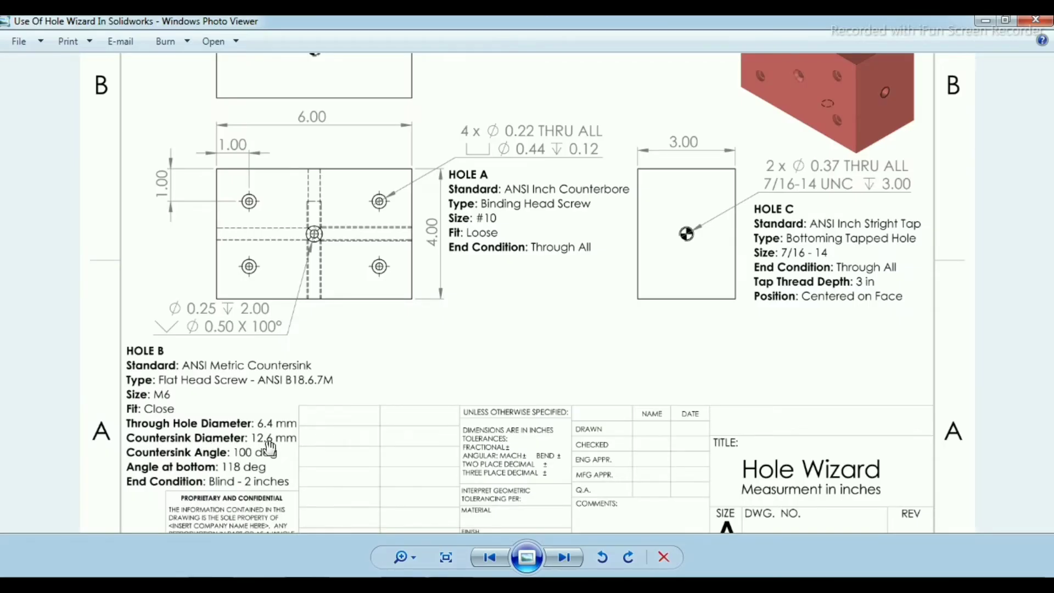
key(alt+Tab)
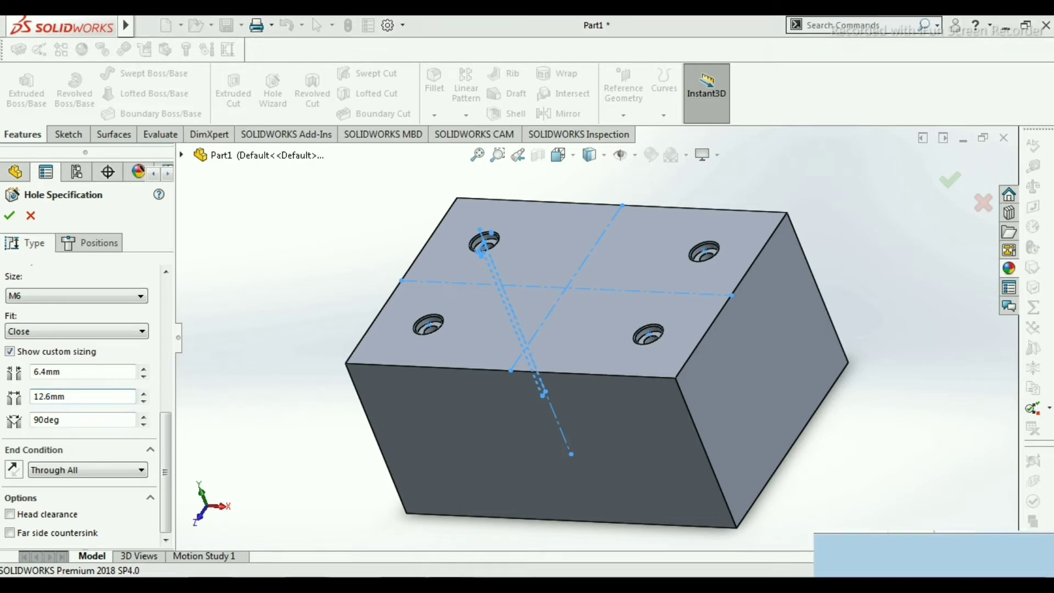
Check Hole B's countersink angle on the drawing and set it to 100 degrees
key(alt+Tab)
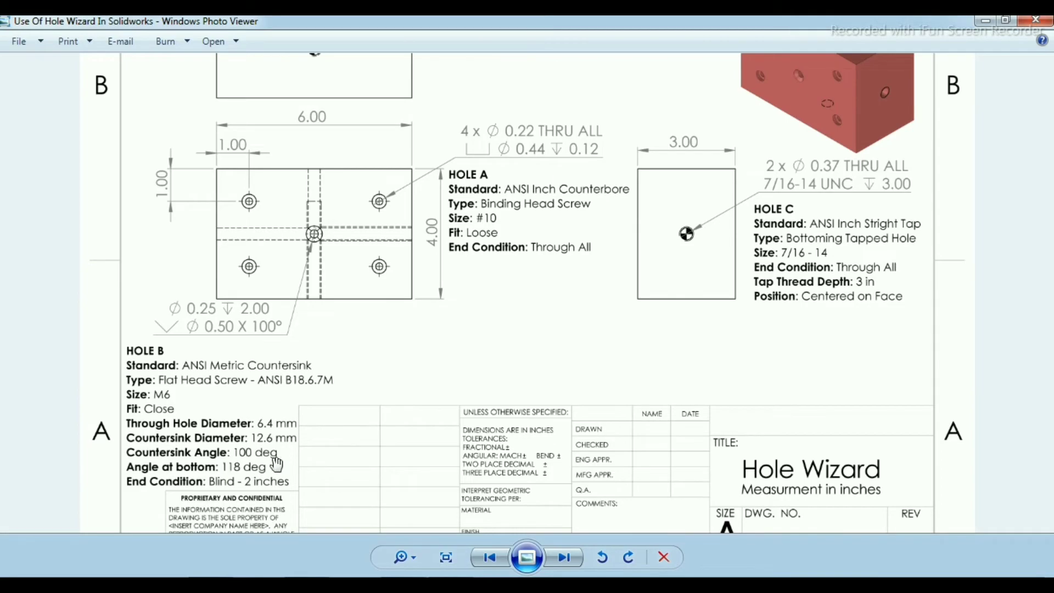
click(392, 584)
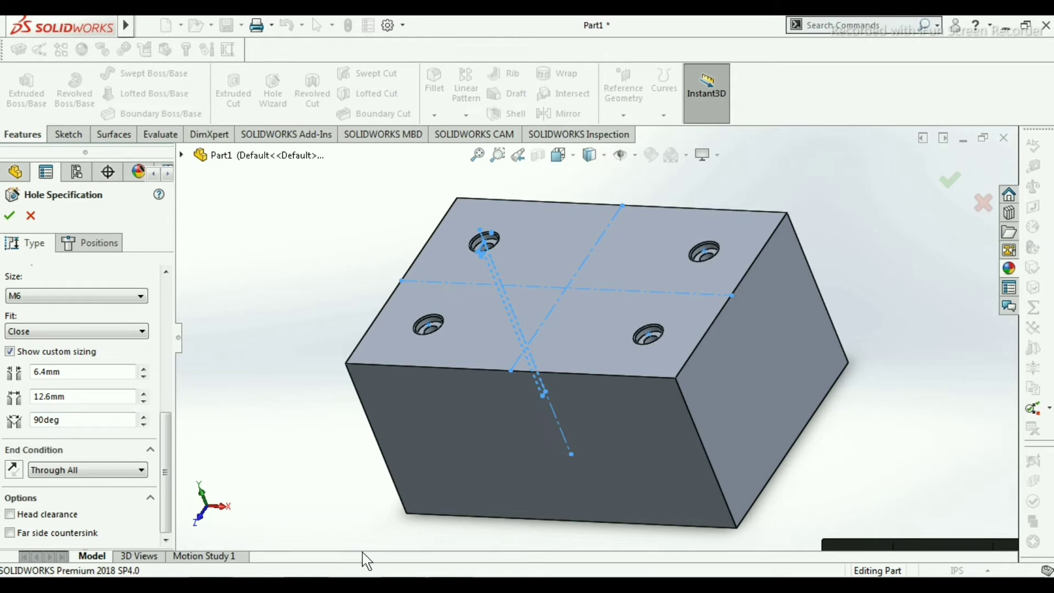
click(383, 584)
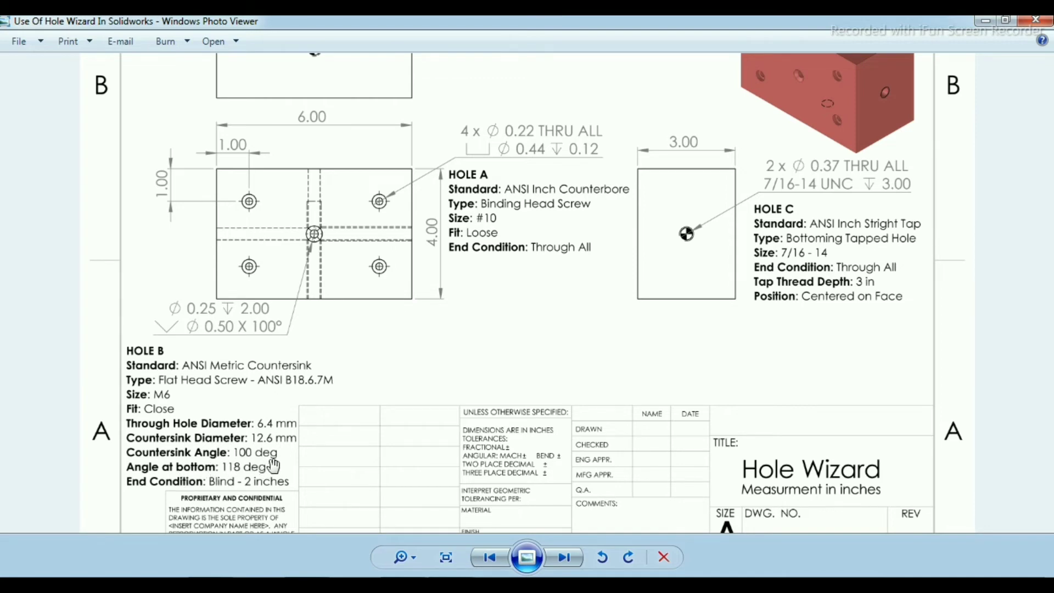
click(354, 584)
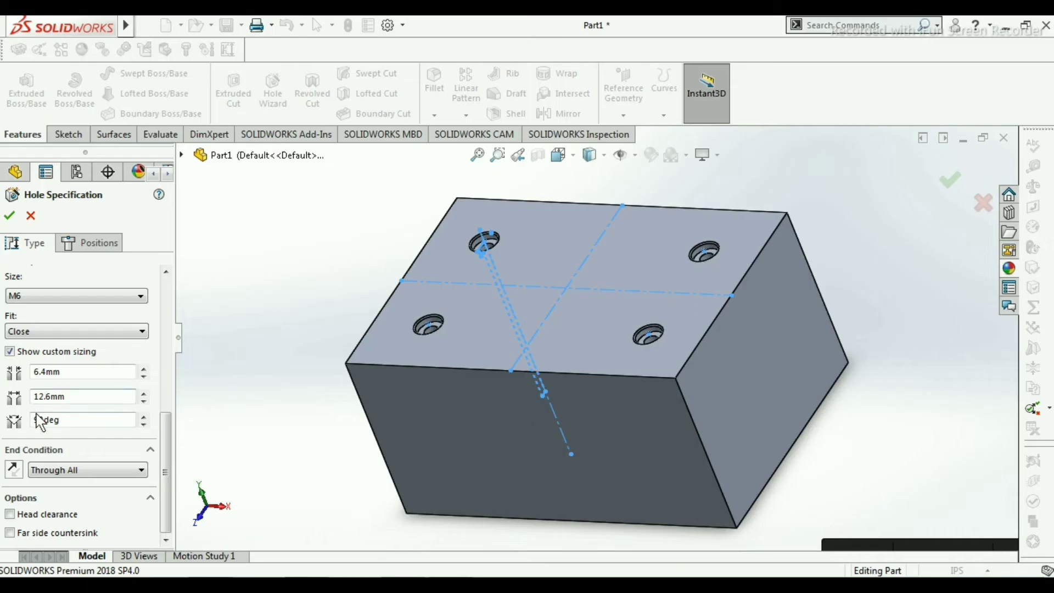
click(39, 420)
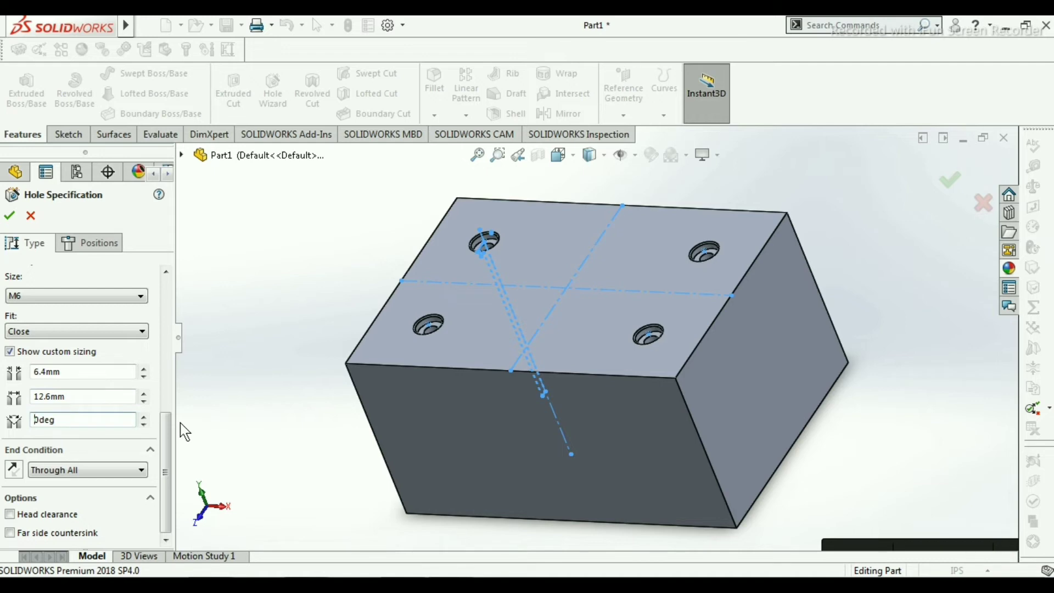
text(10)
Check Hole B's end condition on the drawing and make the countersink hole Blind with a depth of 2.00 in
click(402, 584)
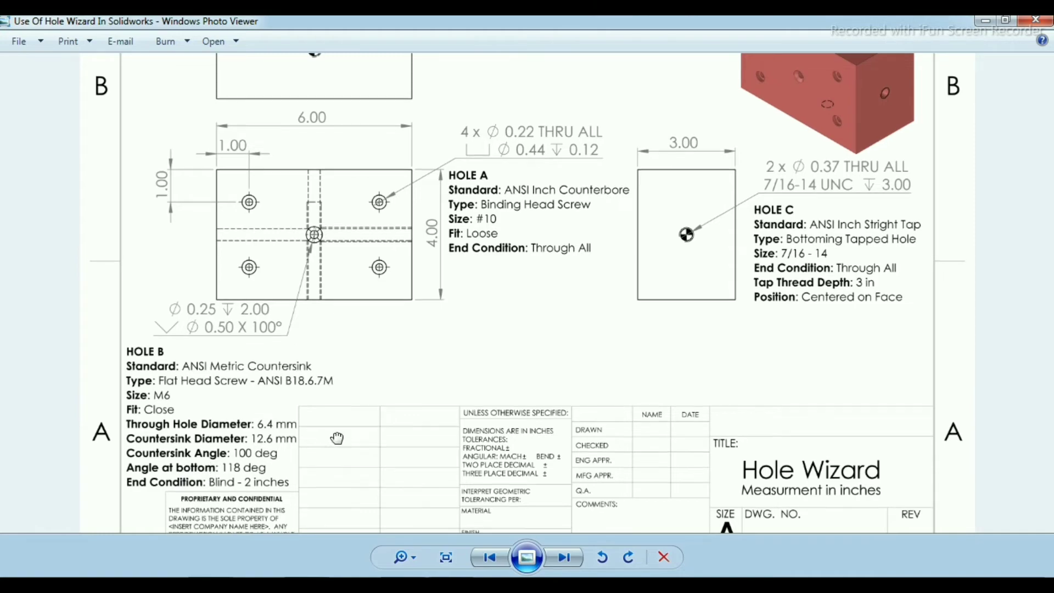
drag(336, 439, 336, 362)
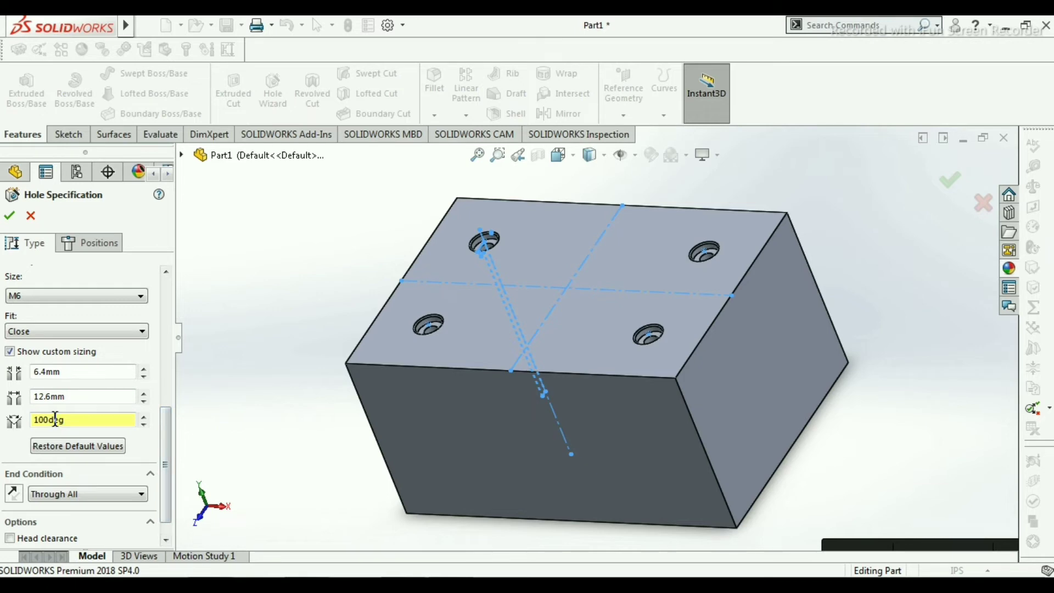
scroll(165, 430, down, 2)
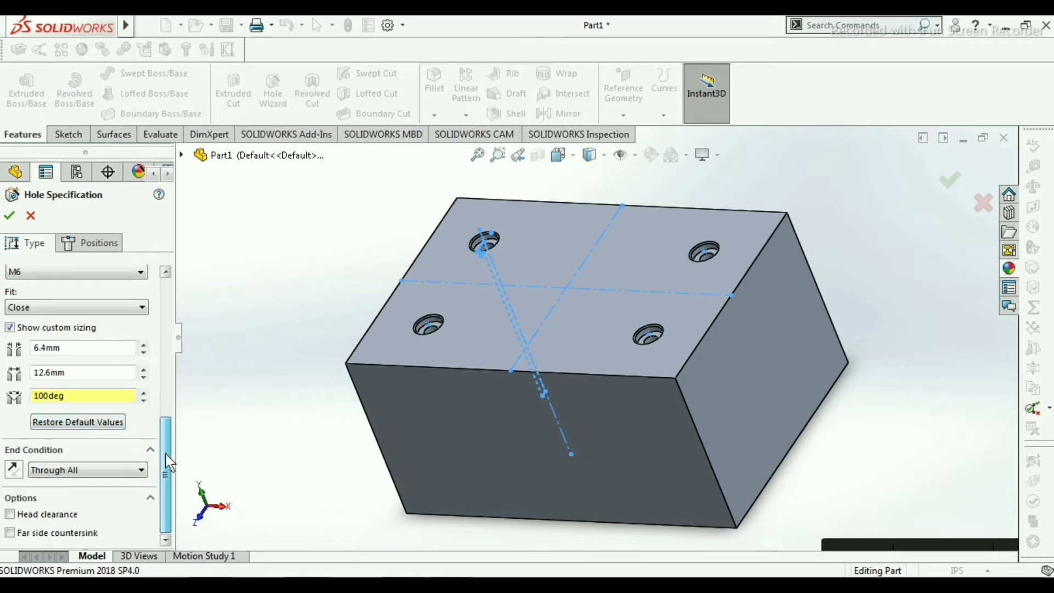
click(290, 585)
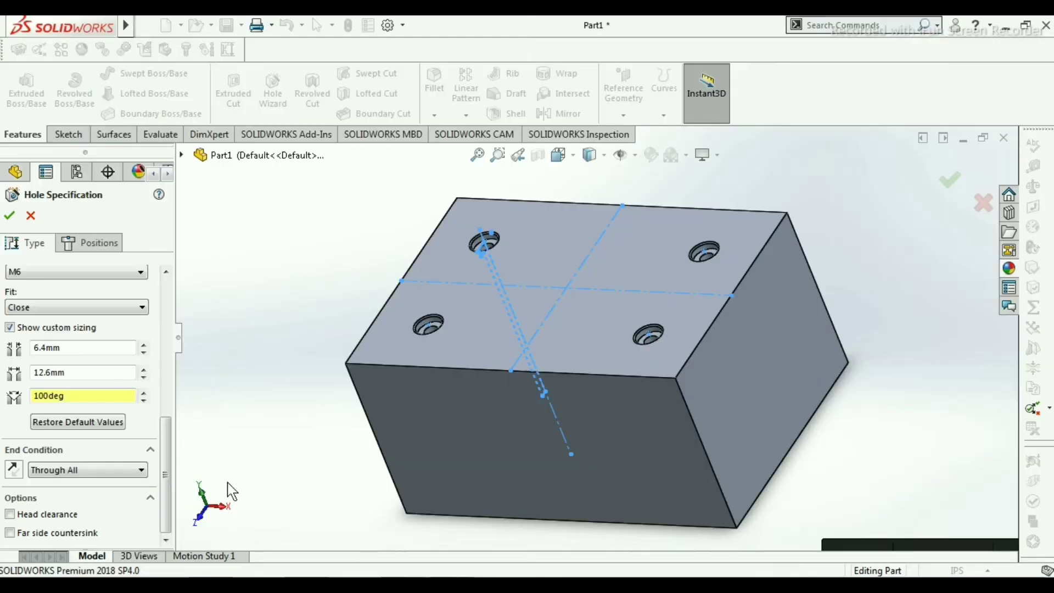
click(126, 472)
click(122, 482)
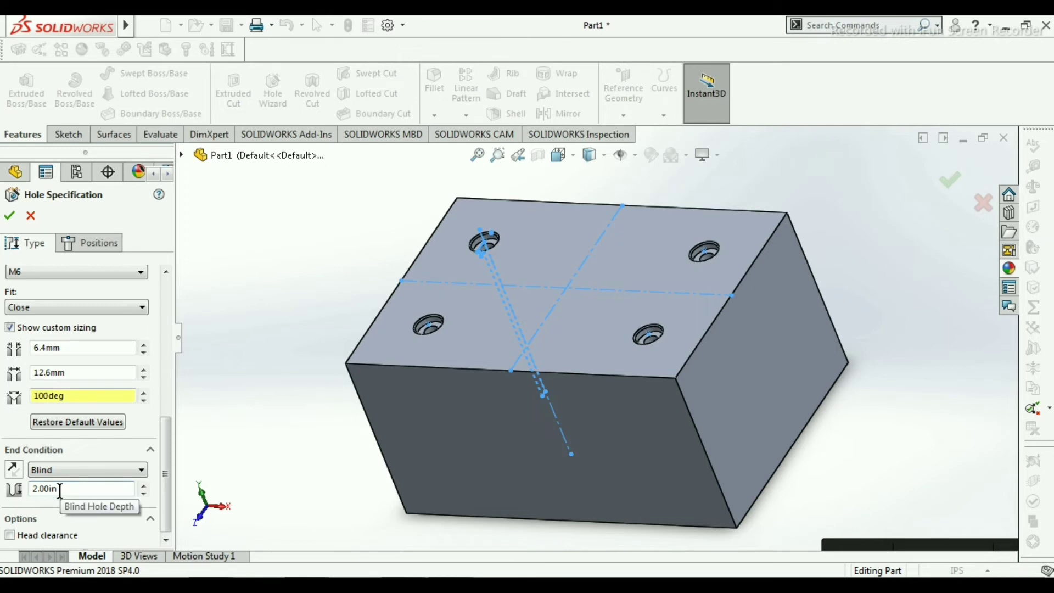
Redisplay the custom sizing values and compare the angle at bottom with Hole B's specification on the drawing
click(45, 328)
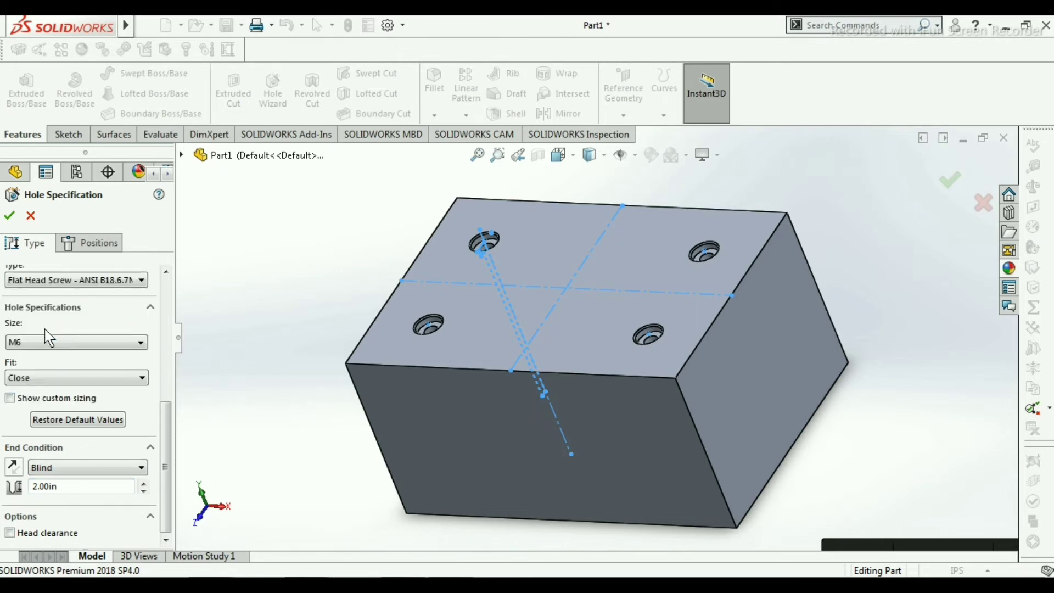
click(21, 400)
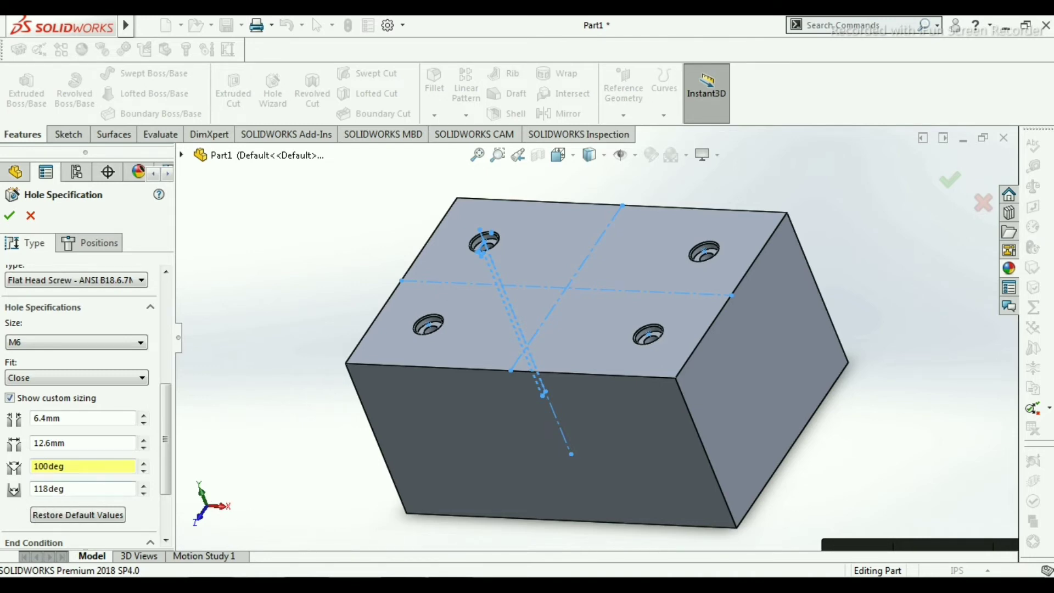
click(341, 585)
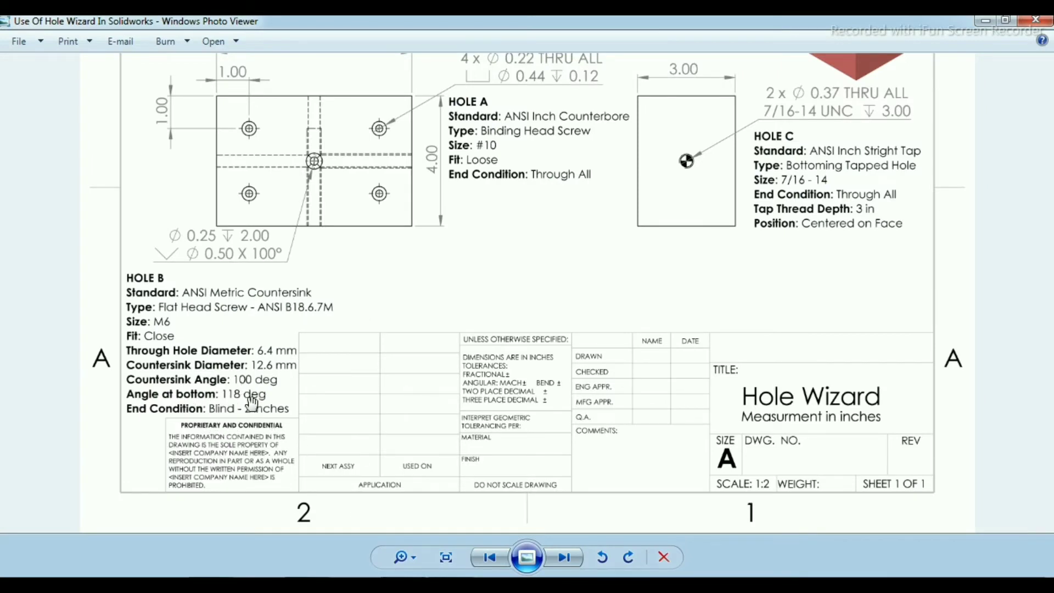
click(342, 584)
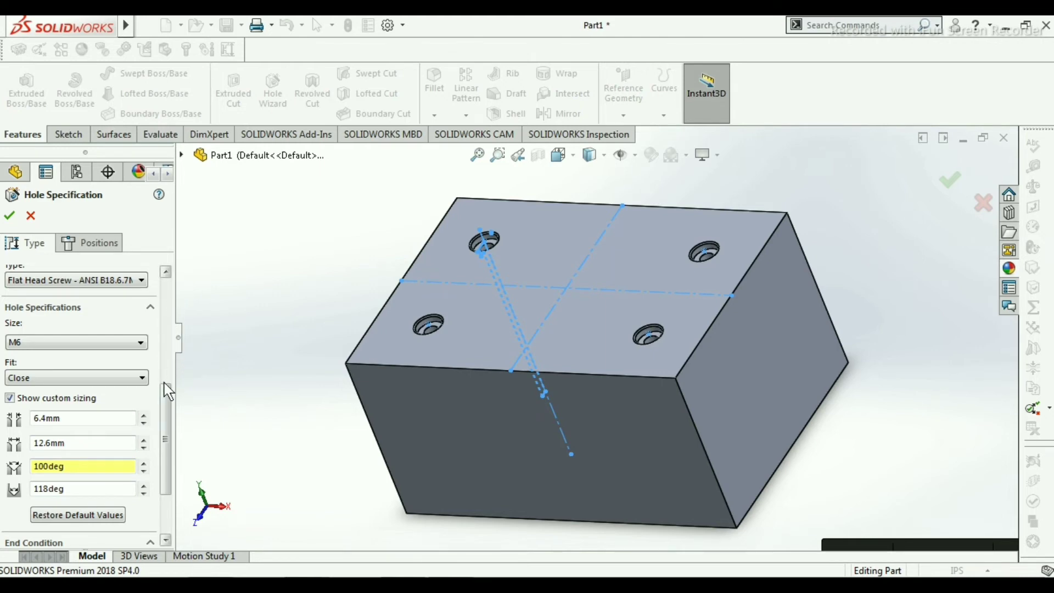
Switch to positioning the countersink hole and check its location in the drawing's views
drag(165, 391, 159, 283)
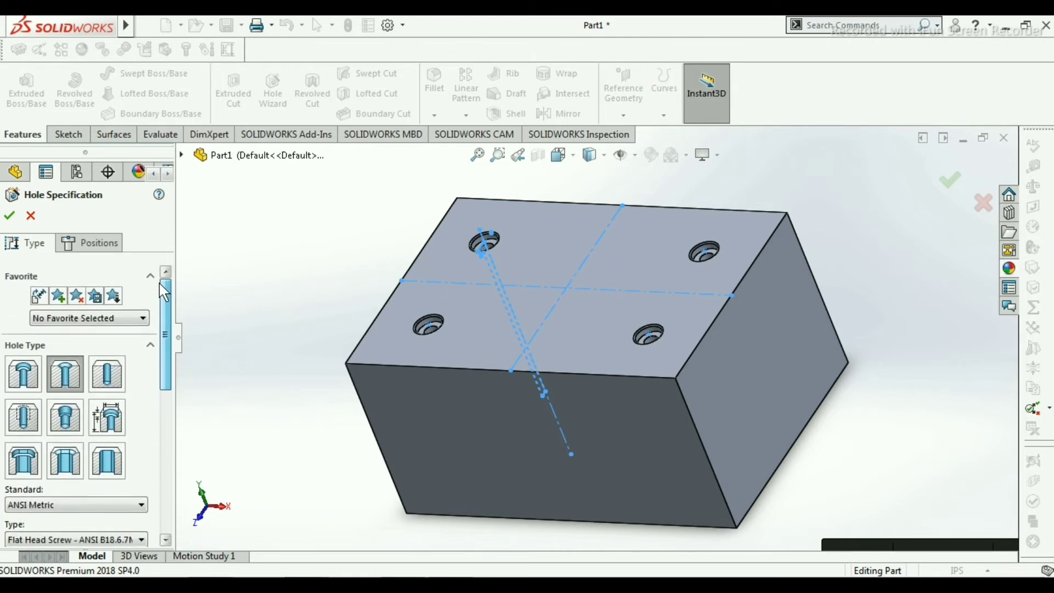
click(102, 243)
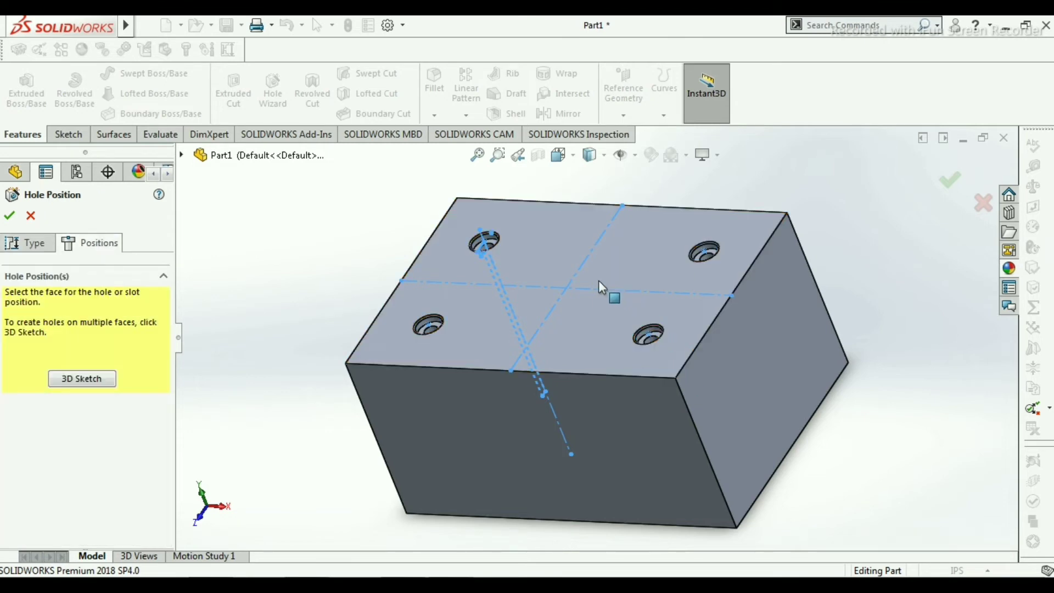
click(428, 585)
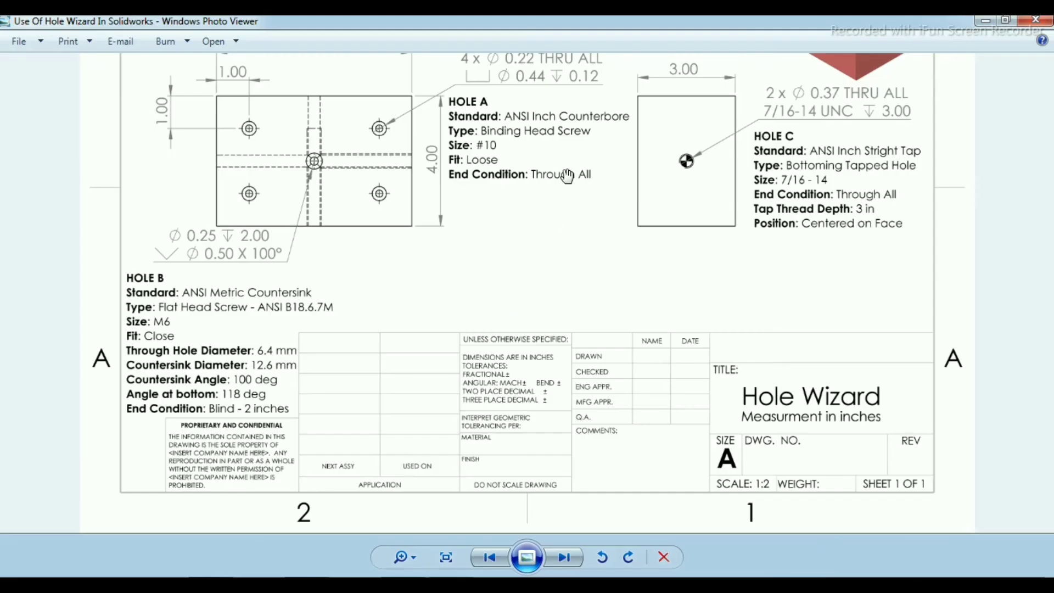
drag(572, 194, 568, 203)
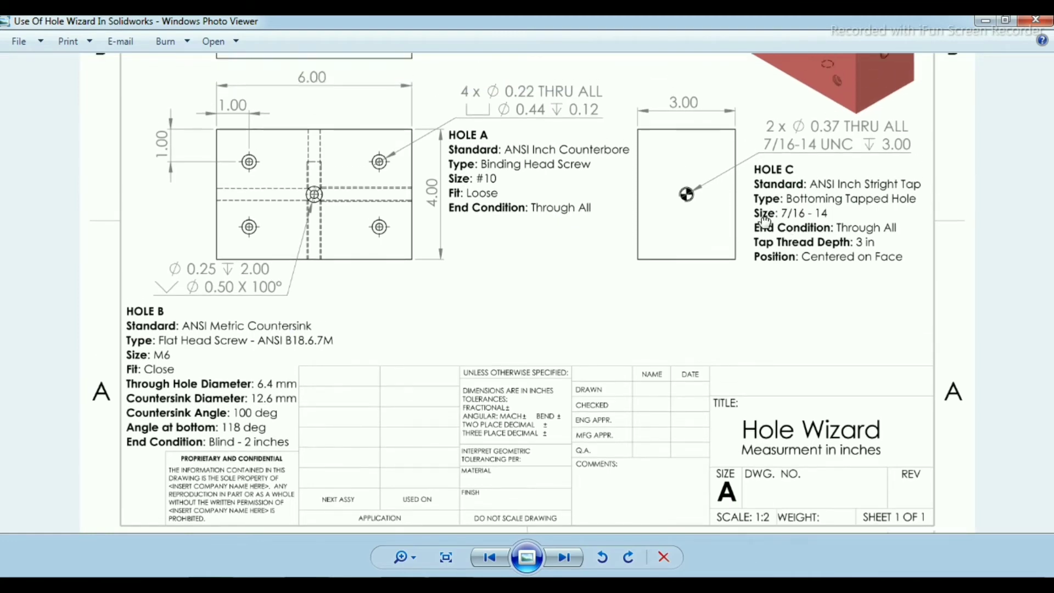
drag(762, 173, 767, 341)
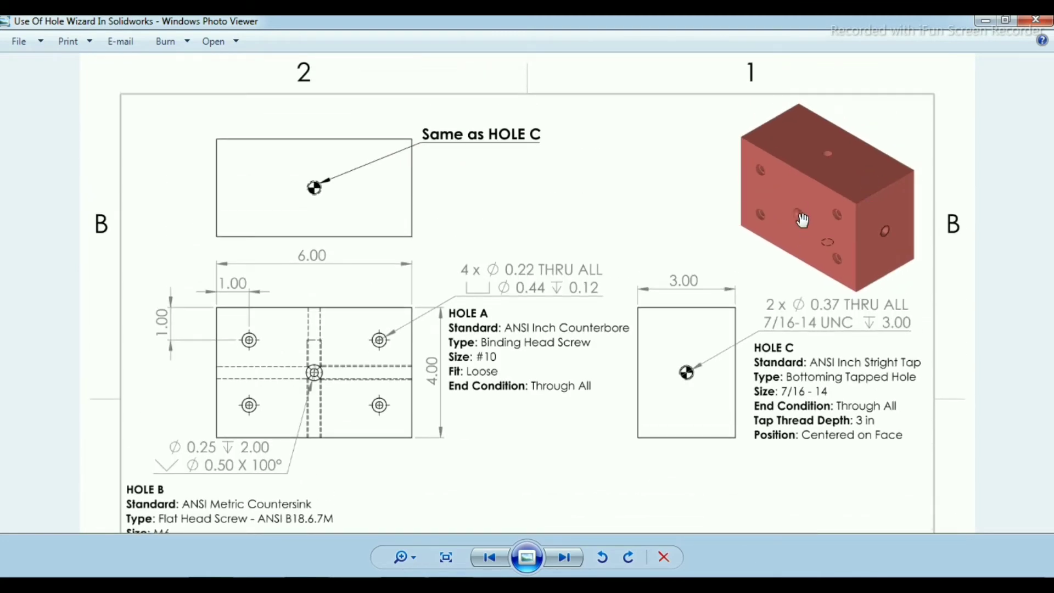
drag(684, 371, 682, 271)
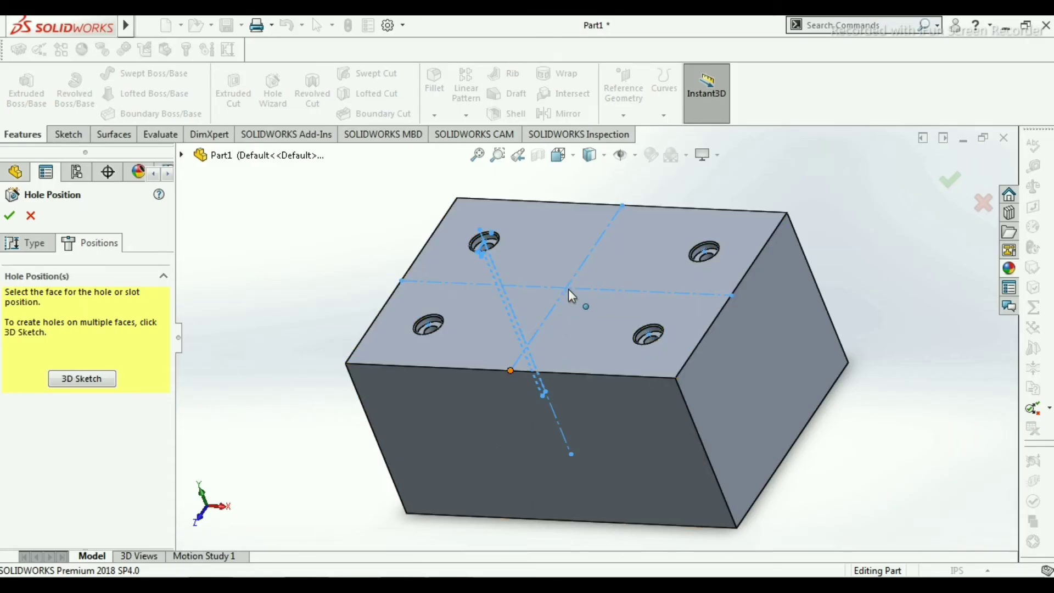
Place the countersink hole at the origin in the center of the block's top face, finish it and inspect the result
click(560, 269)
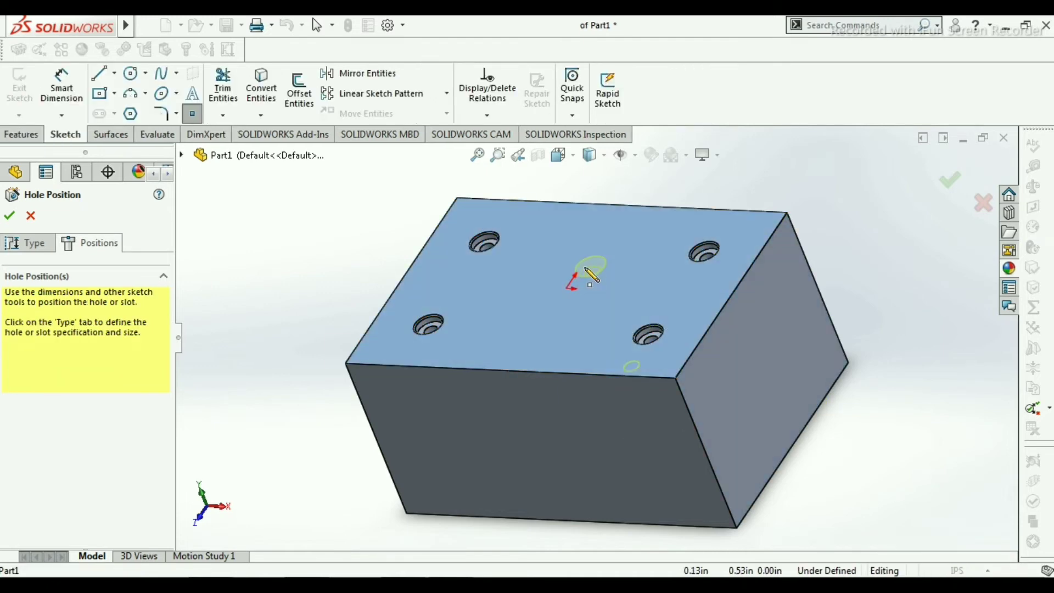
click(200, 491)
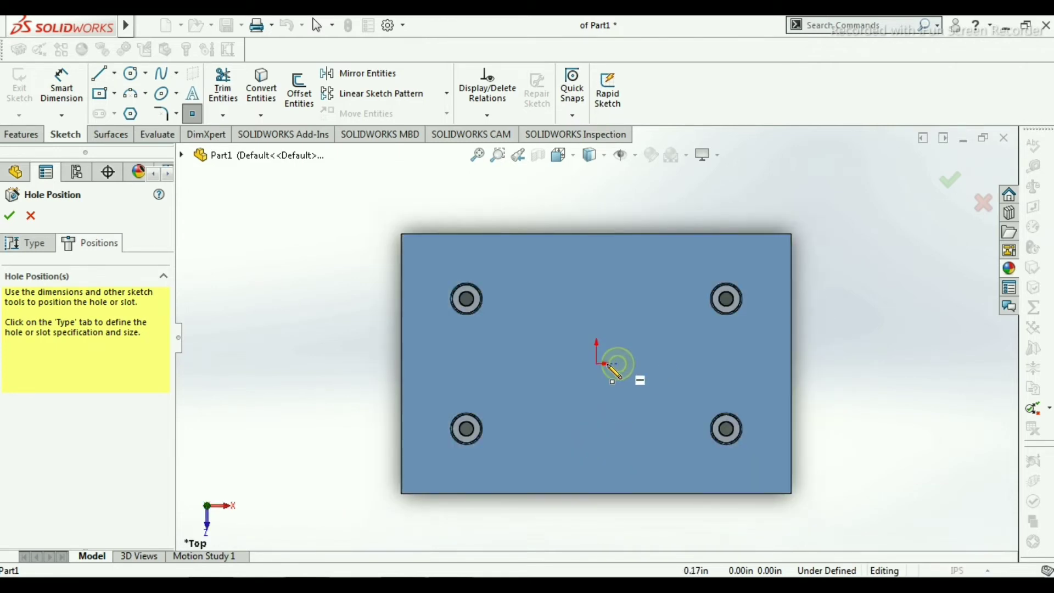
click(596, 364)
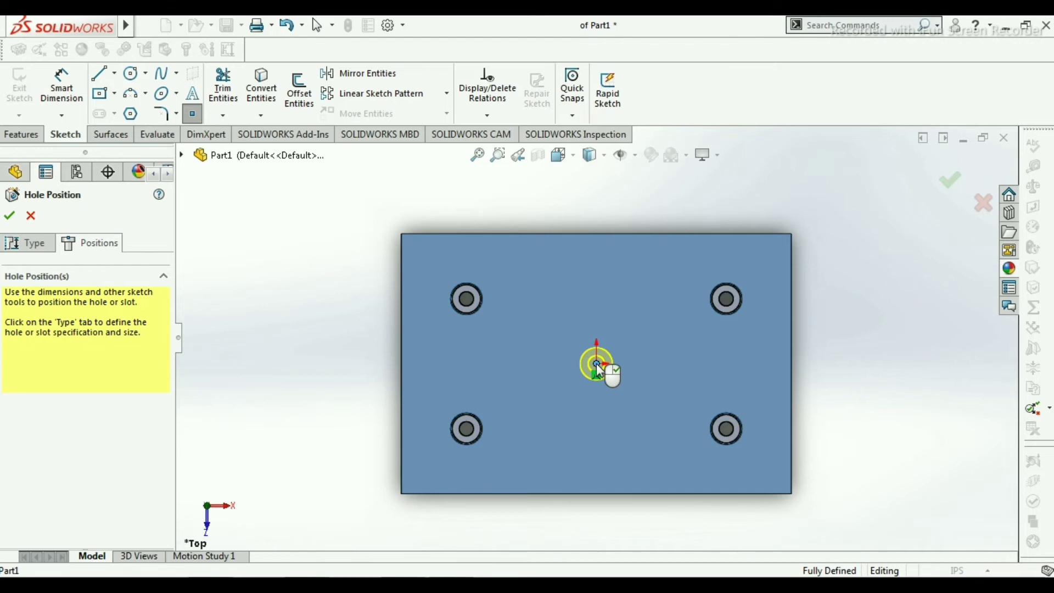
click(9, 216)
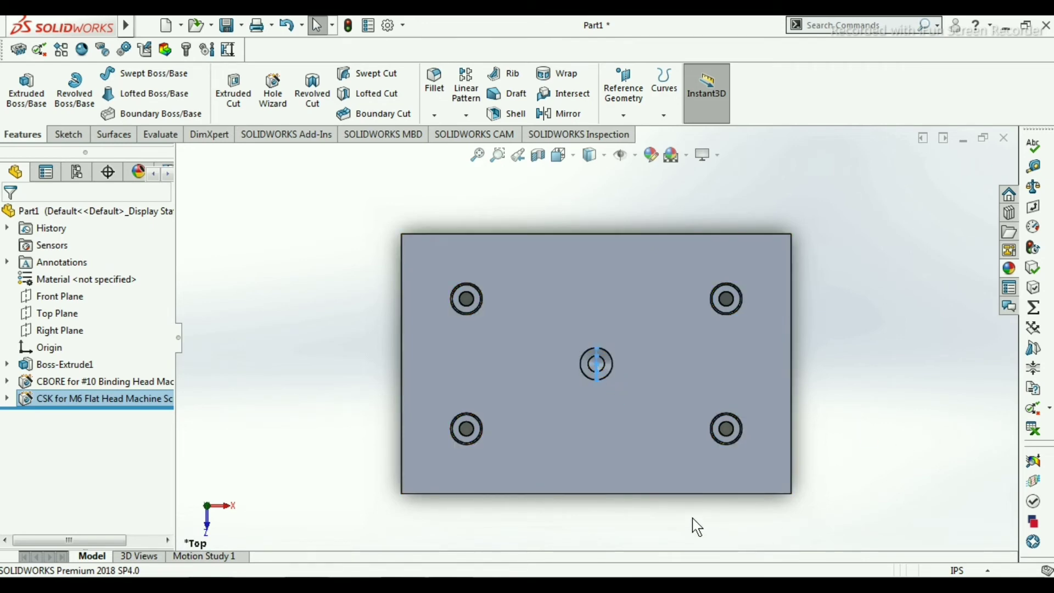
middle_drag(693, 518, 629, 437)
middle_drag(690, 317, 746, 294)
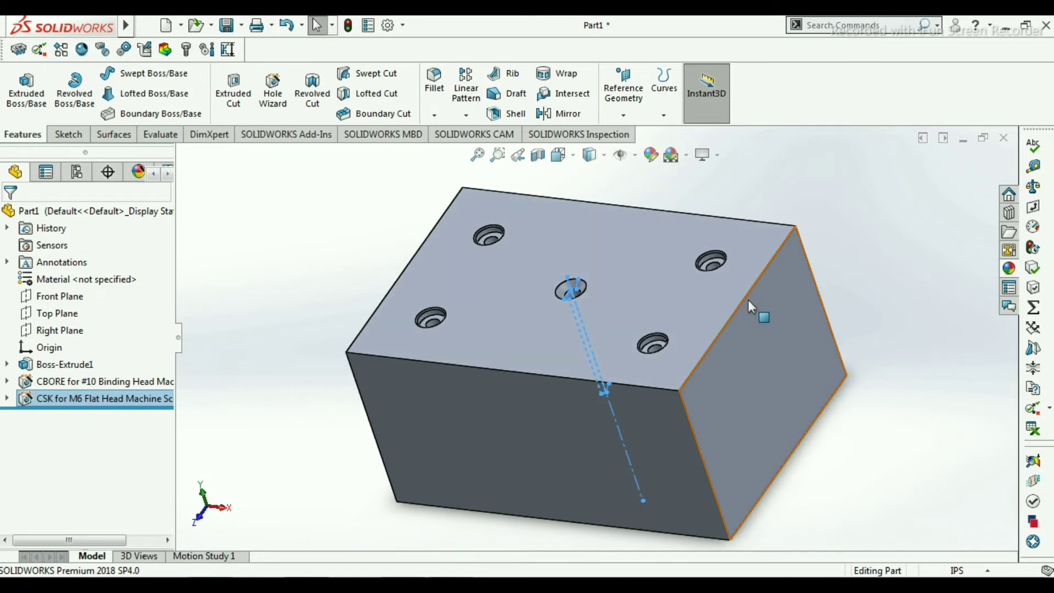
mouse_move(745, 355)
middle_down()
mouse_move(730, 343)
mouse_move(734, 354)
middle_up()
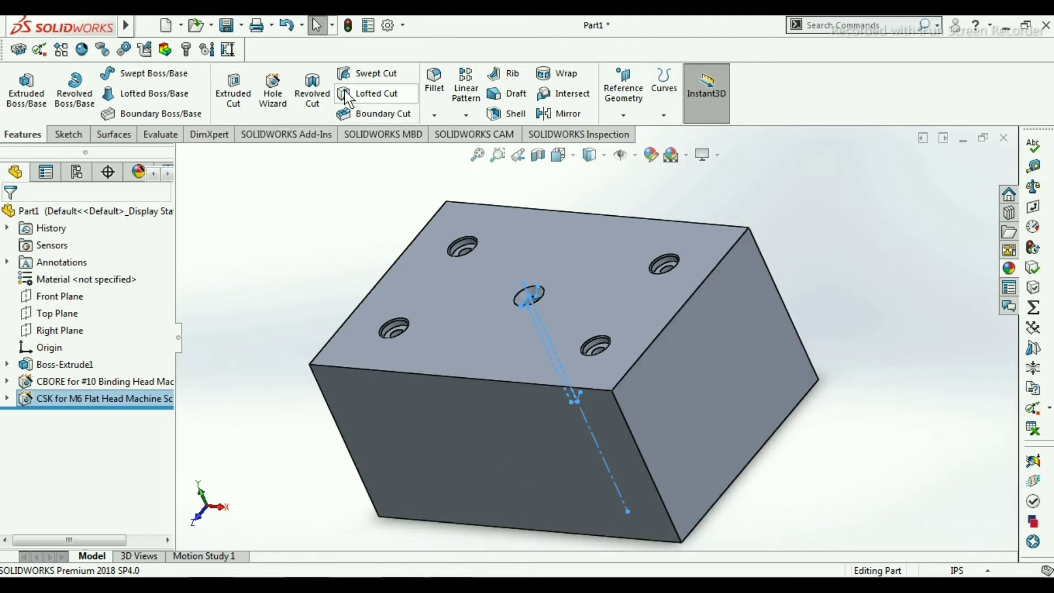
Start a straight tap hole with the Hole Wizard and reset the custom sizing to the new hole type's default values
click(274, 92)
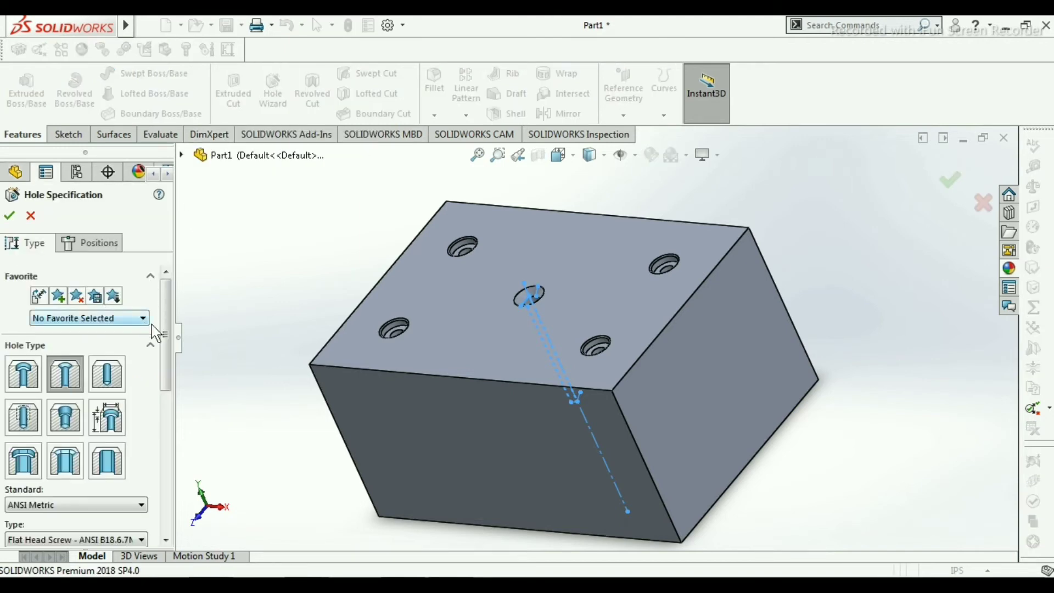
drag(165, 330, 186, 375)
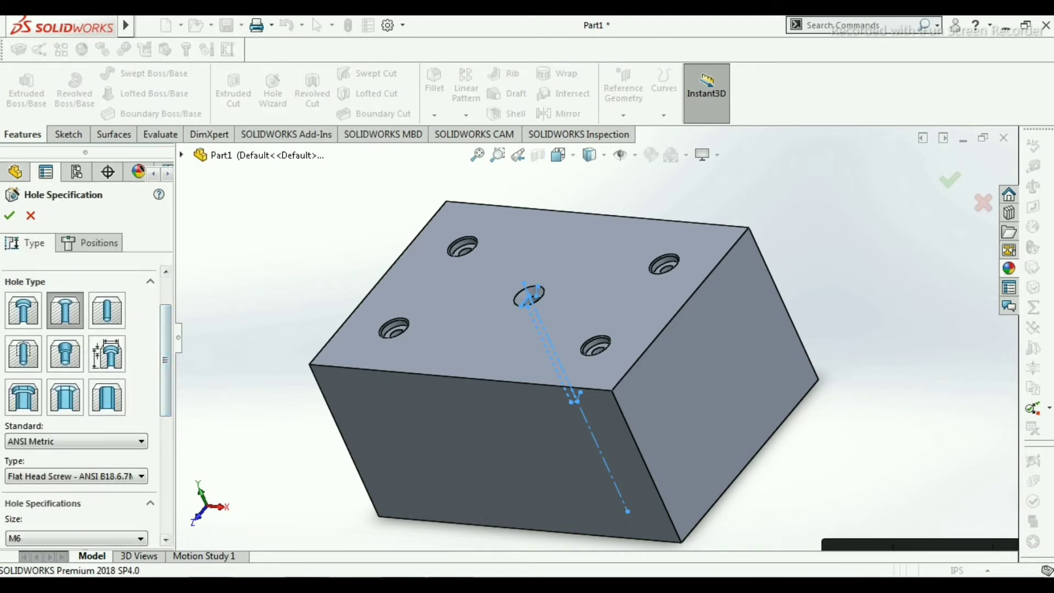
click(420, 584)
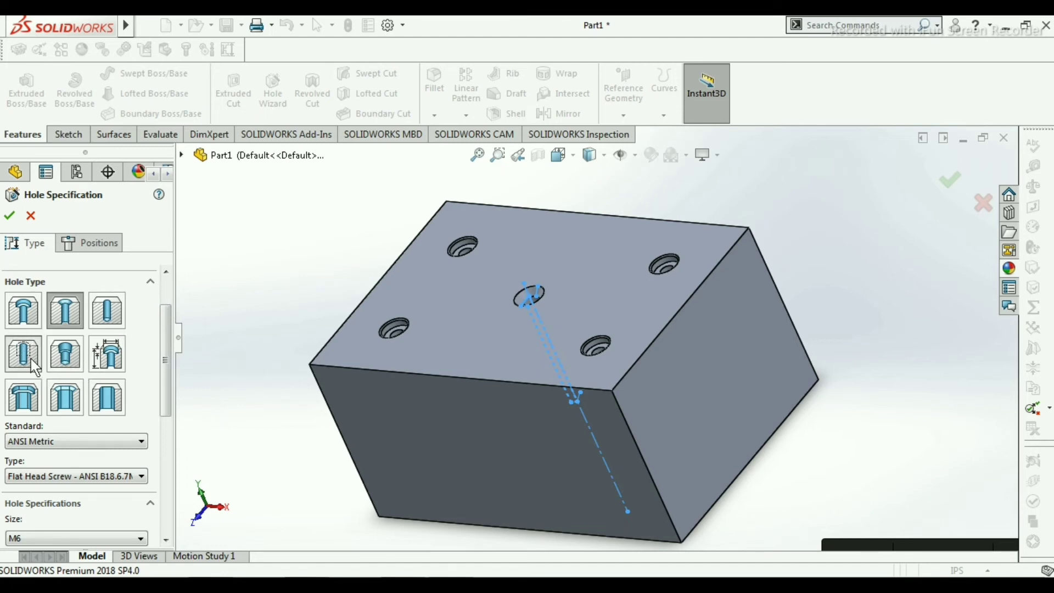
click(23, 354)
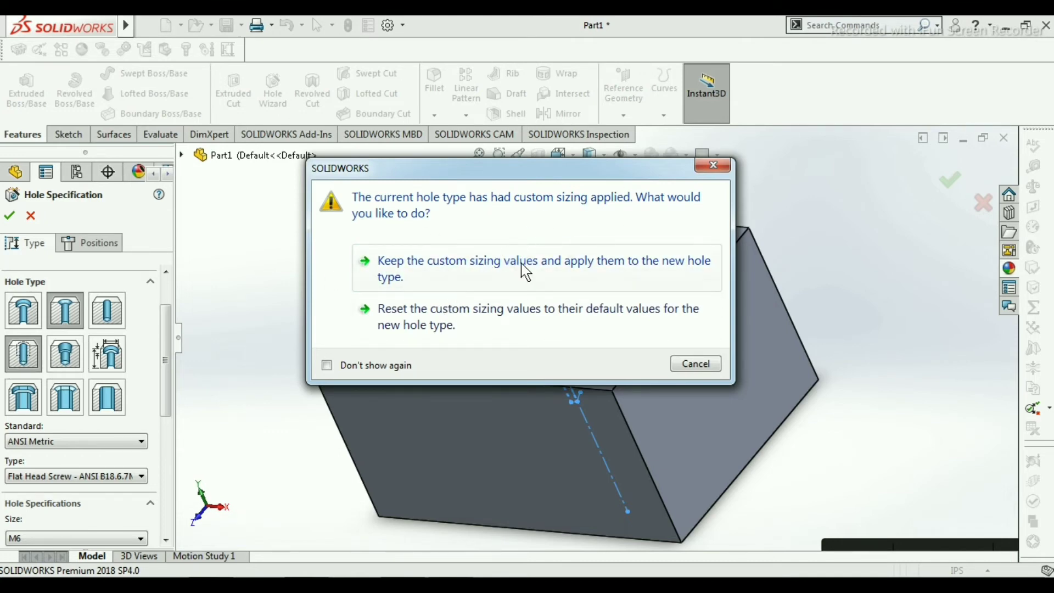
drag(405, 170, 436, 134)
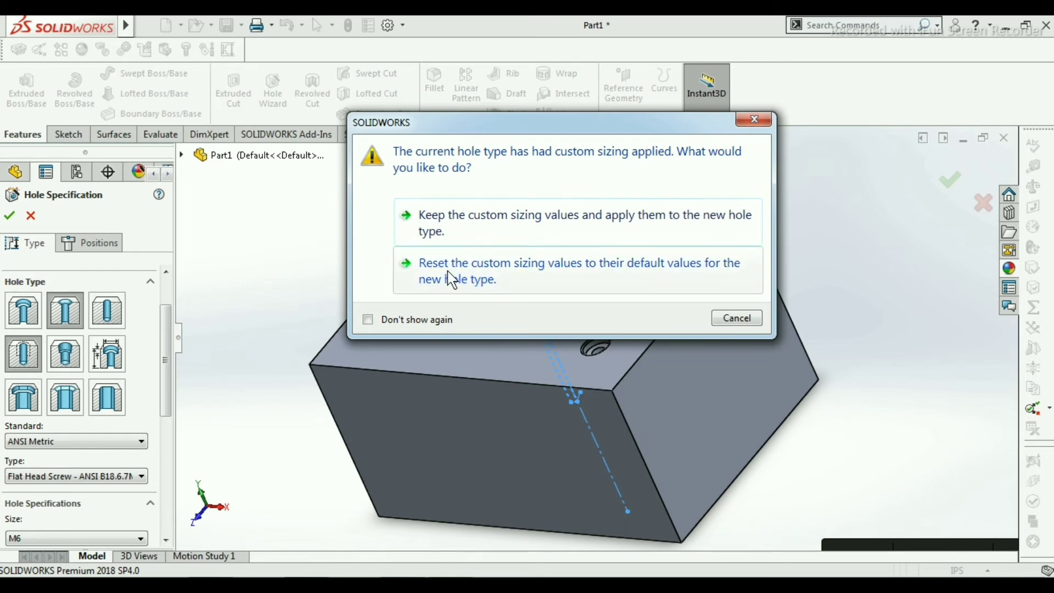
click(575, 268)
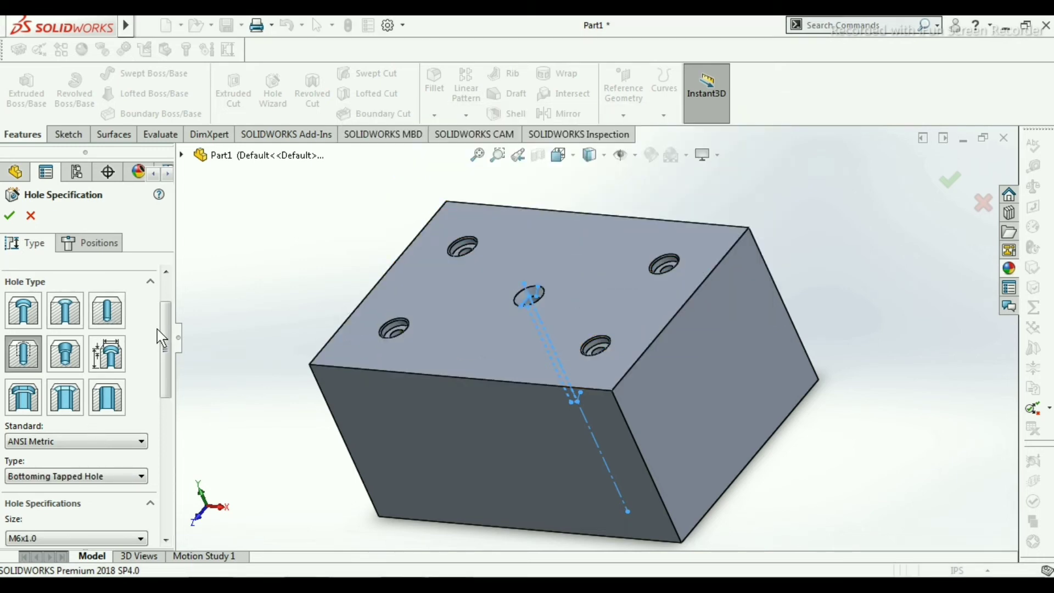
Check Hole C's specification on the drawing and set the tapped hole's standard to ANSI Inch
drag(167, 329, 166, 355)
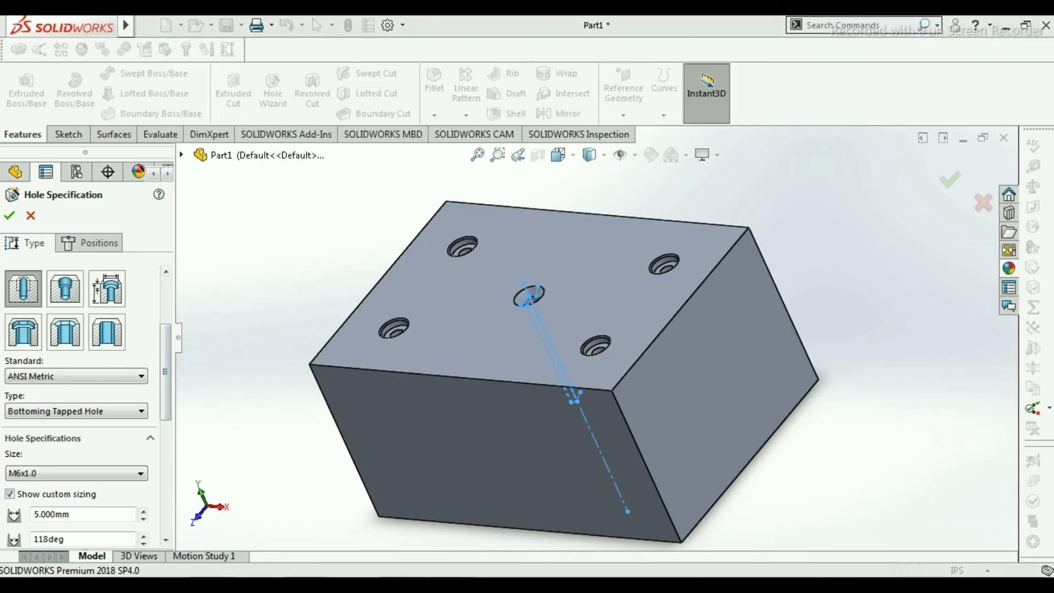
click(421, 578)
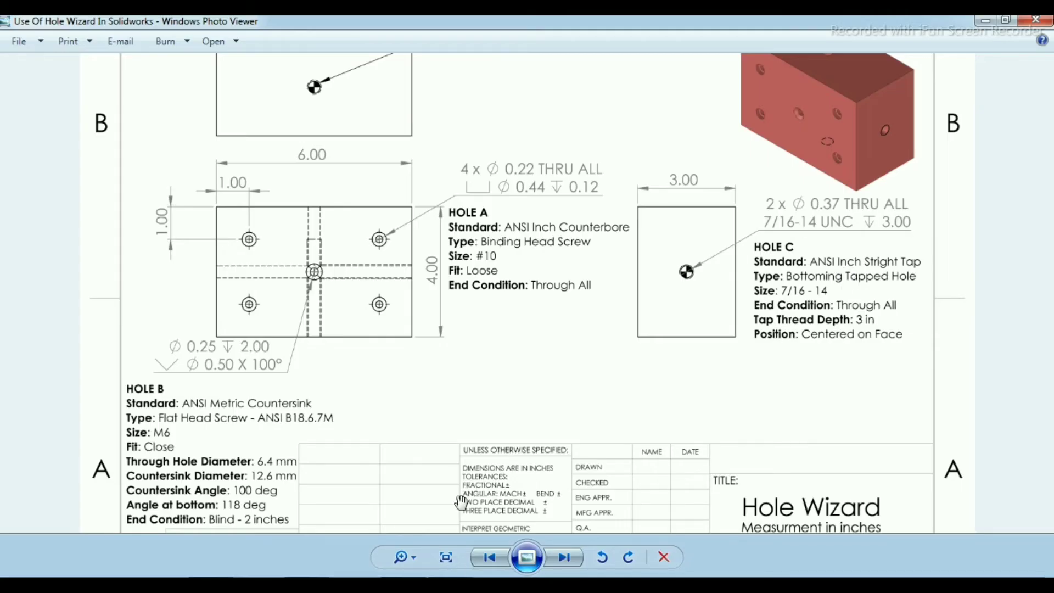
click(351, 578)
click(71, 377)
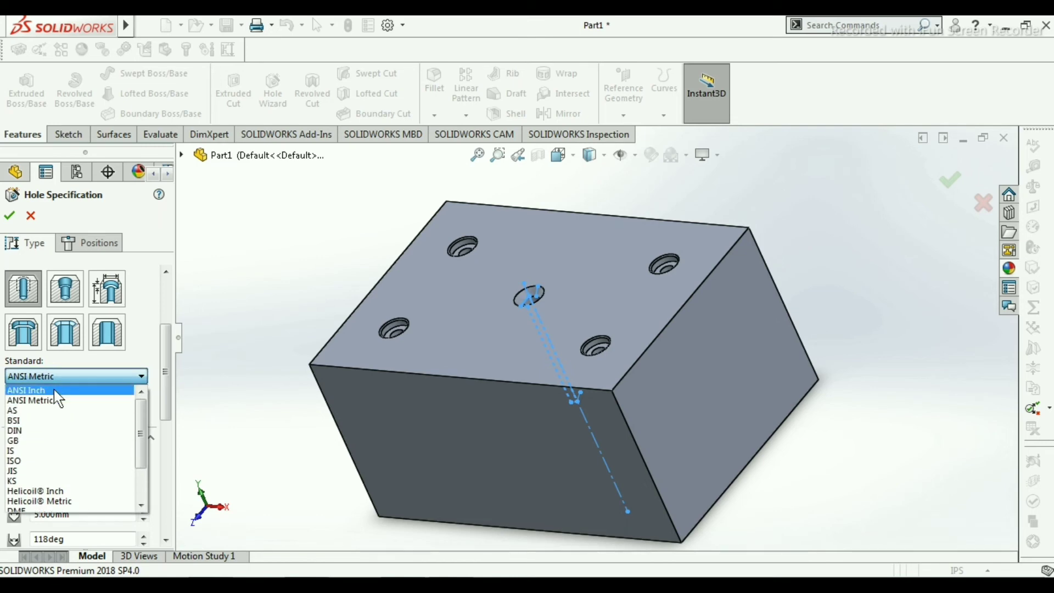
click(54, 390)
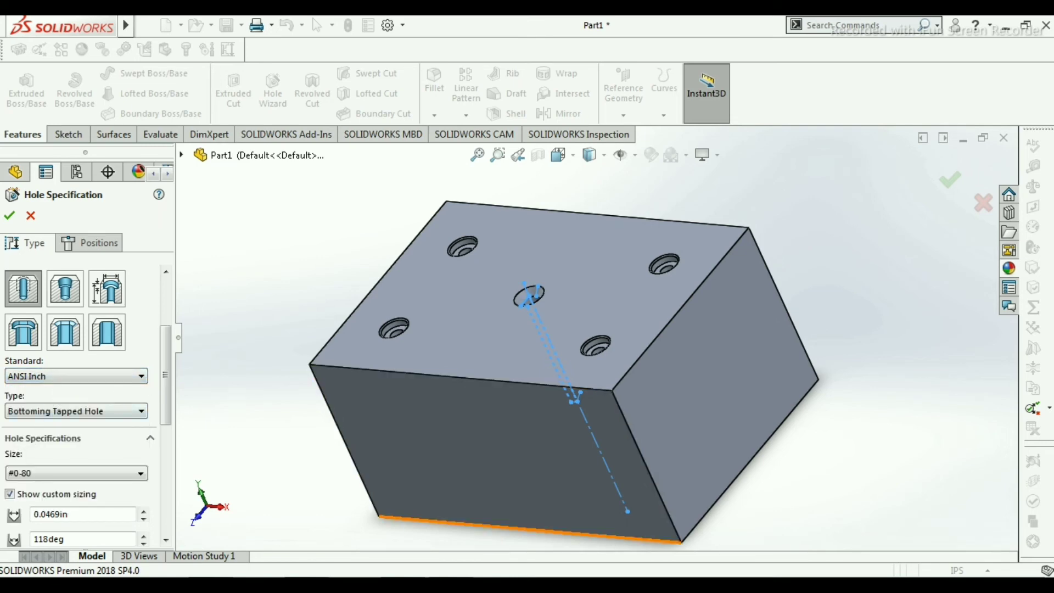
Check Hole C's type and size on the drawing and set the bottoming tapped hole's size to 7/16-14
click(383, 578)
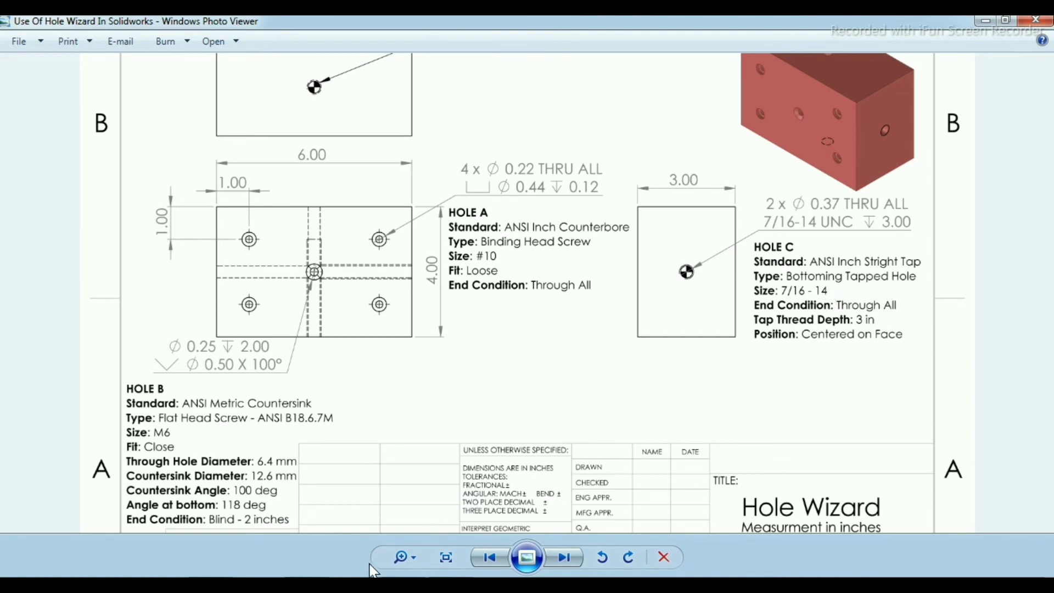
click(329, 583)
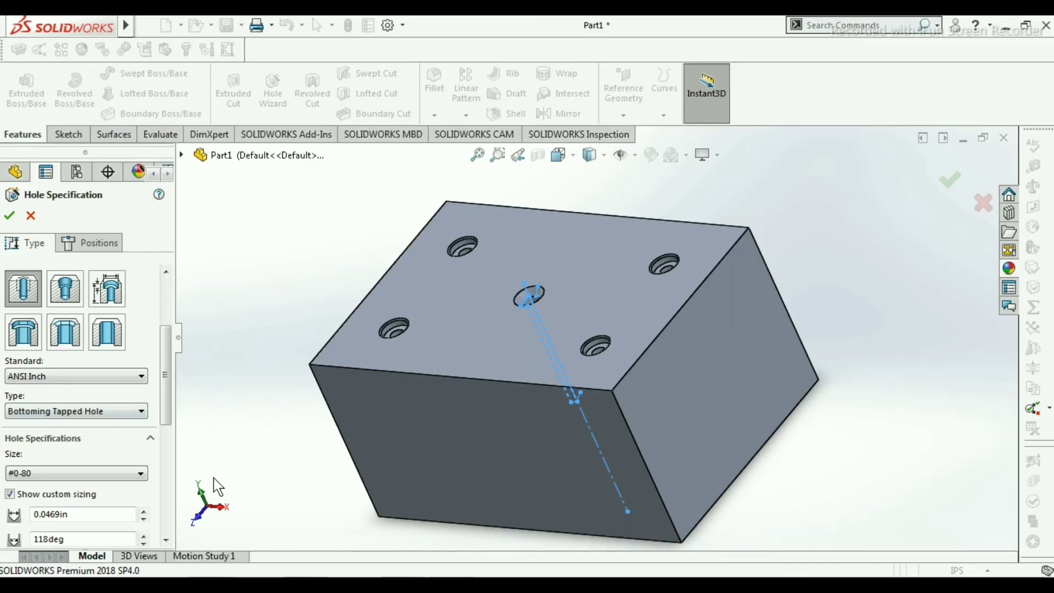
drag(160, 356, 176, 401)
click(125, 348)
scroll(116, 444, down, 3)
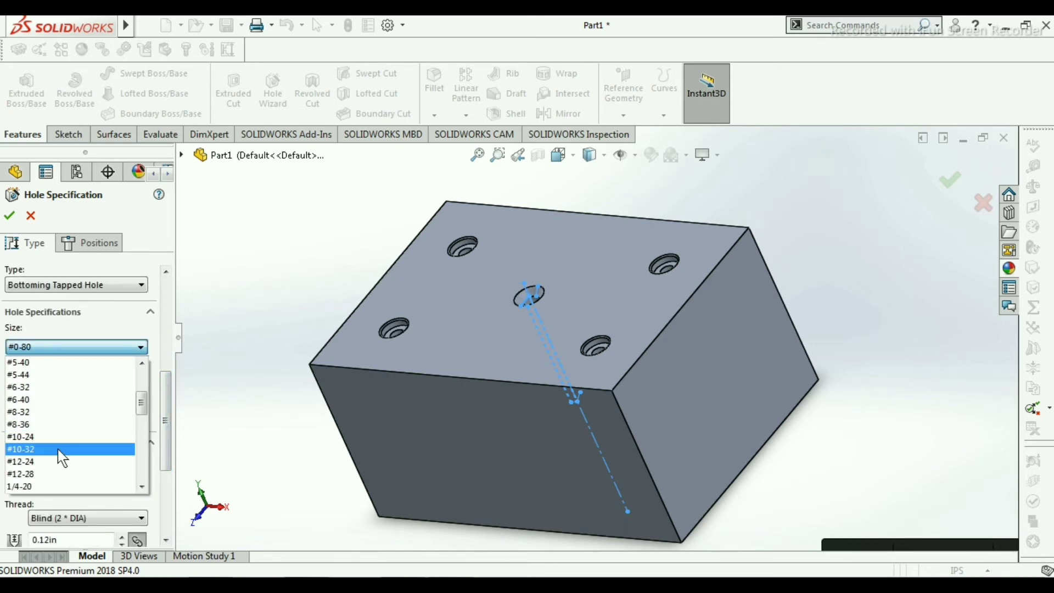
key(alt+Tab)
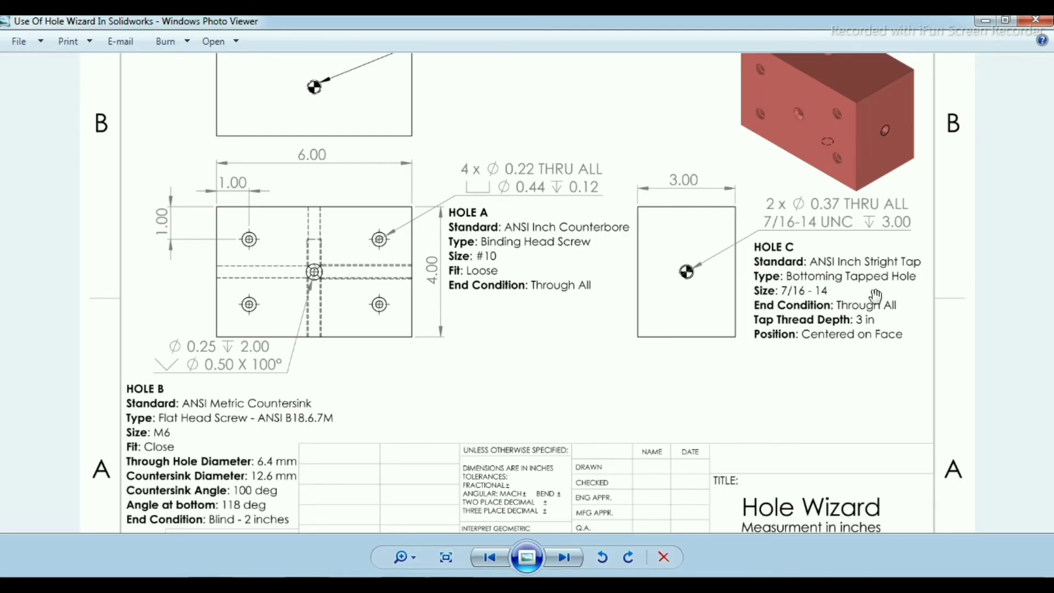
key(alt+Tab)
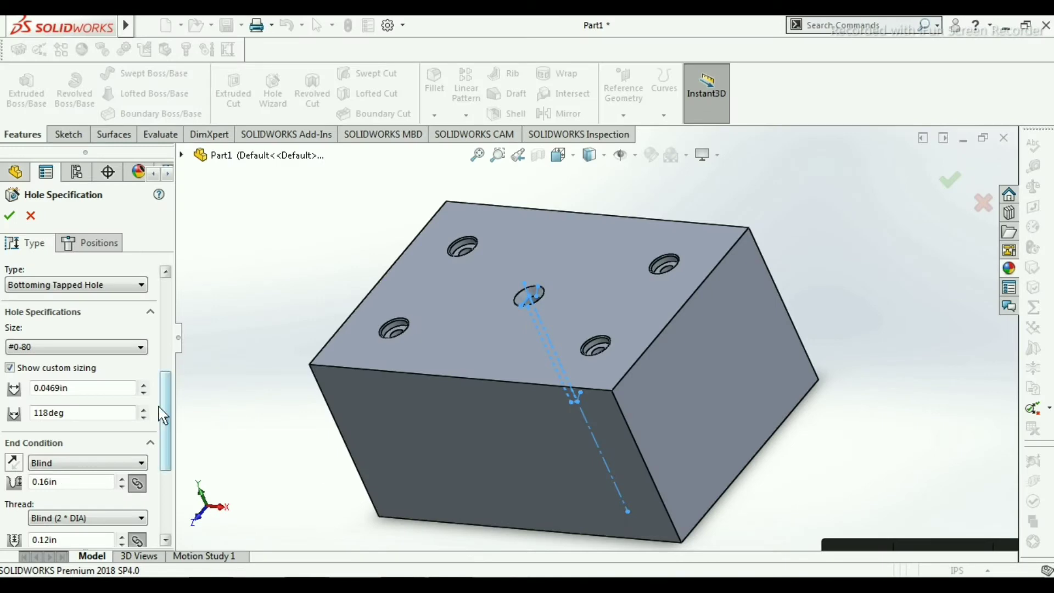
click(98, 347)
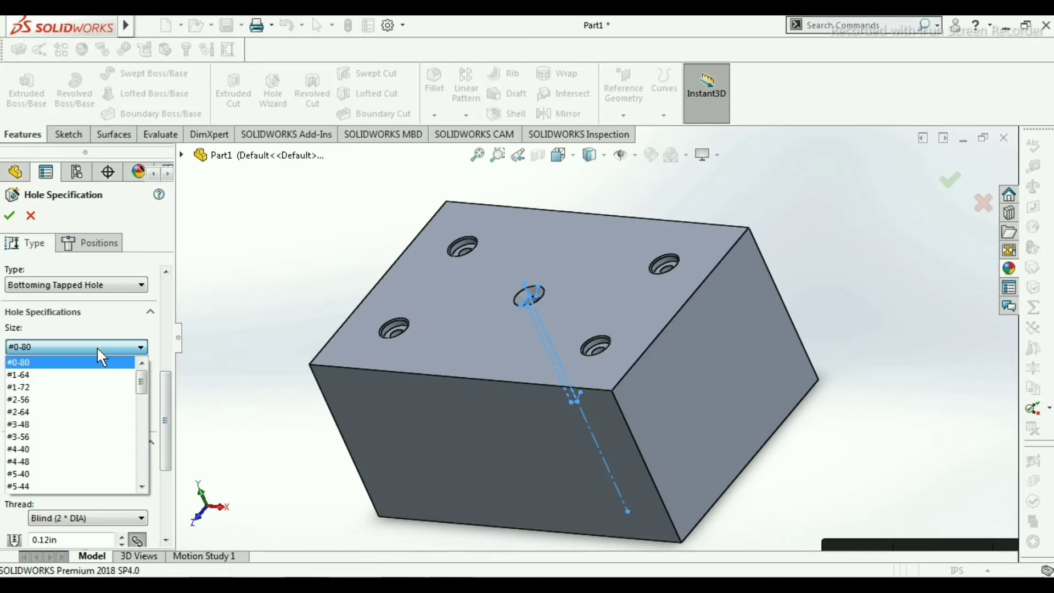
scroll(85, 412, down, 2)
scroll(84, 409, down, 4)
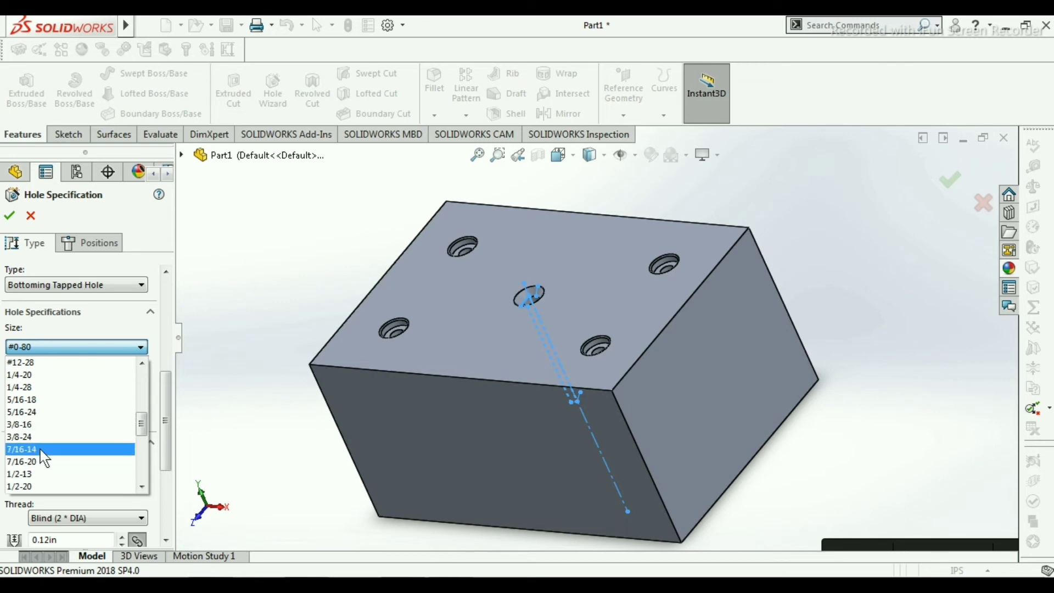
click(43, 449)
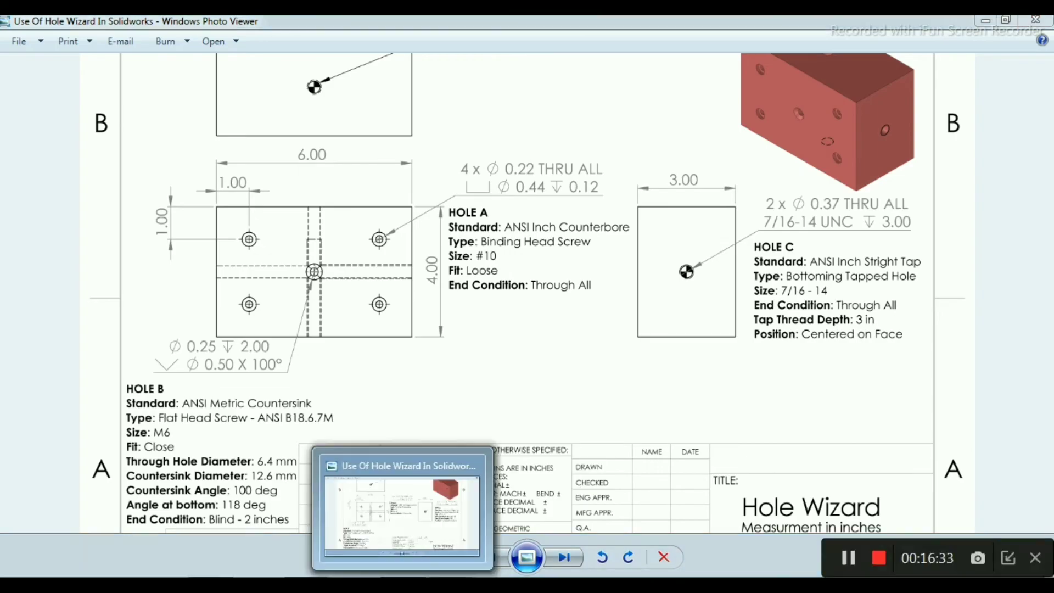
Return from the drawing to the hole specification and set the tapped hole's end condition to Through All
click(402, 577)
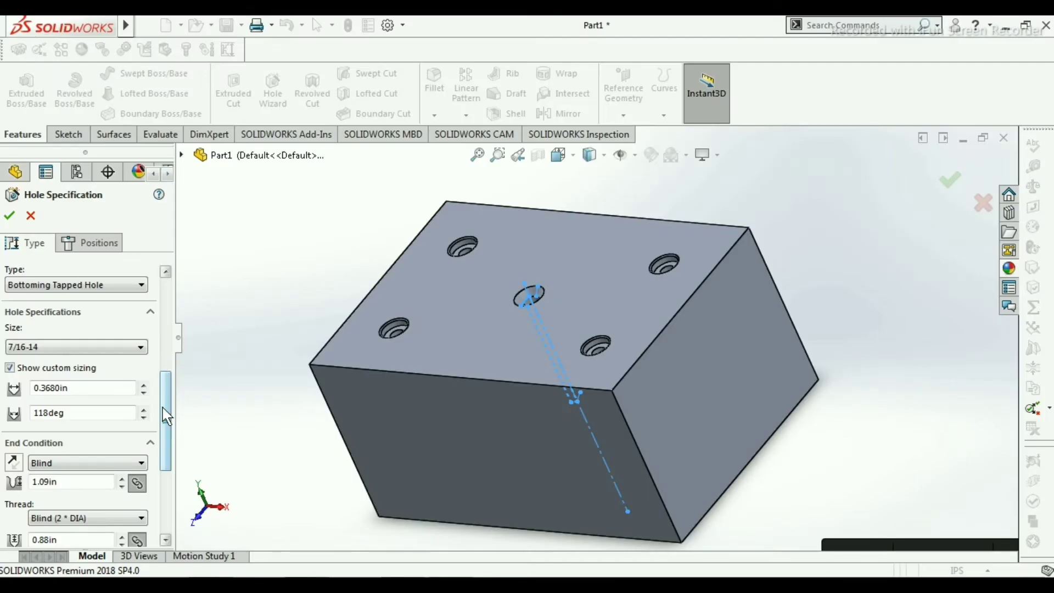
drag(166, 416, 169, 458)
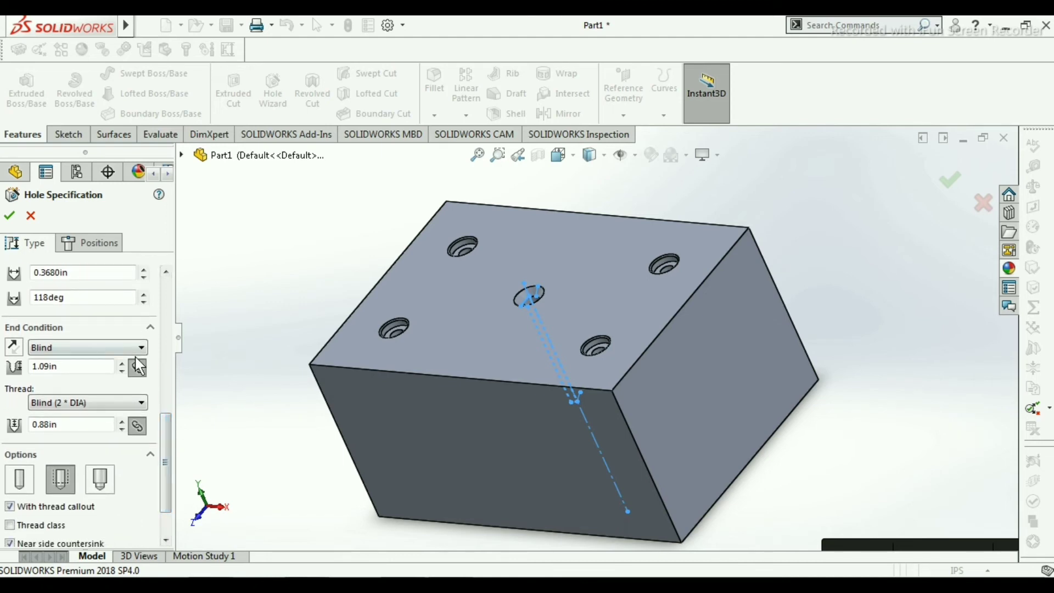
mouse_move(170, 439)
mouse_down()
mouse_move(181, 386)
mouse_move(181, 428)
mouse_up()
click(144, 372)
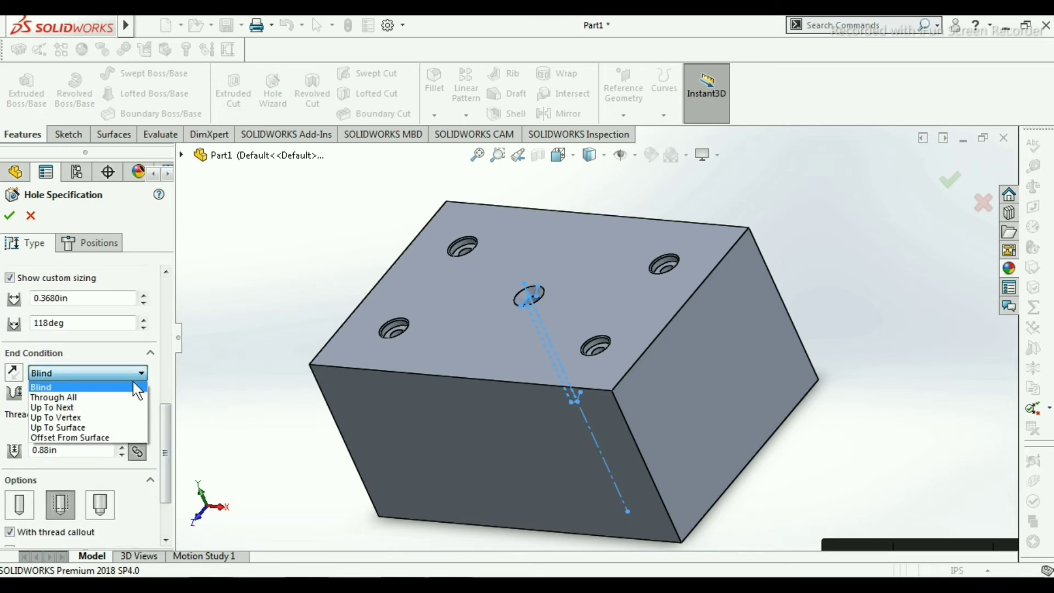
click(130, 395)
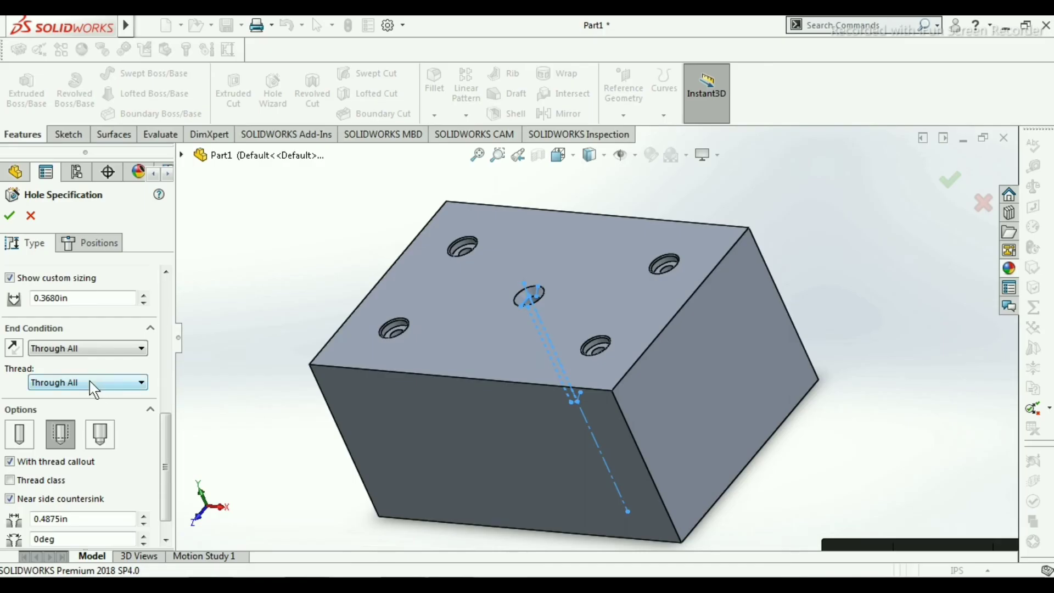
Make the tapped hole's thread Blind (2 * DIA) with a thread depth of 3 in
click(90, 384)
click(60, 396)
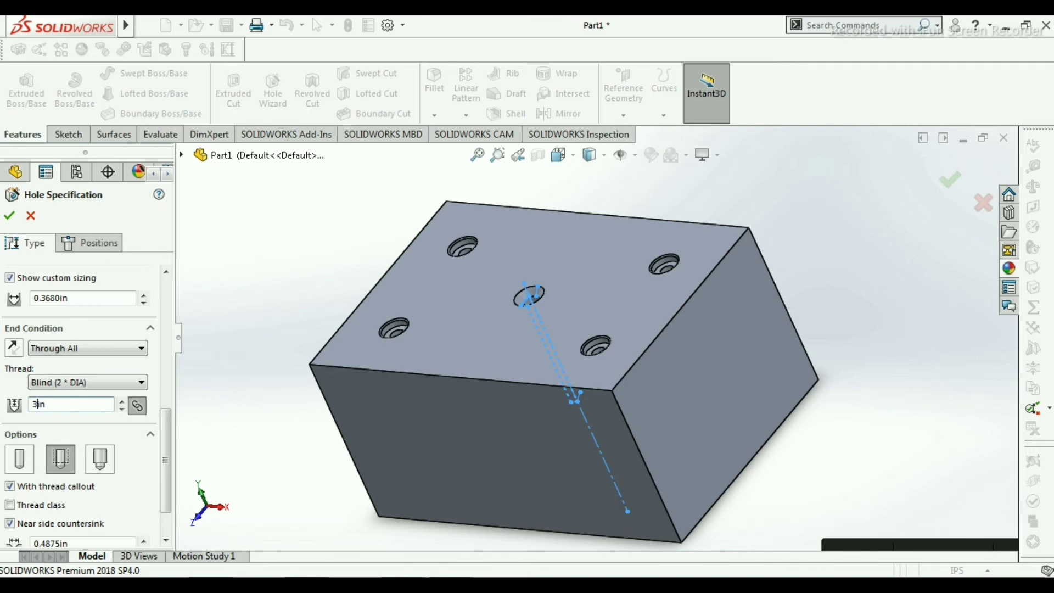
click(161, 418)
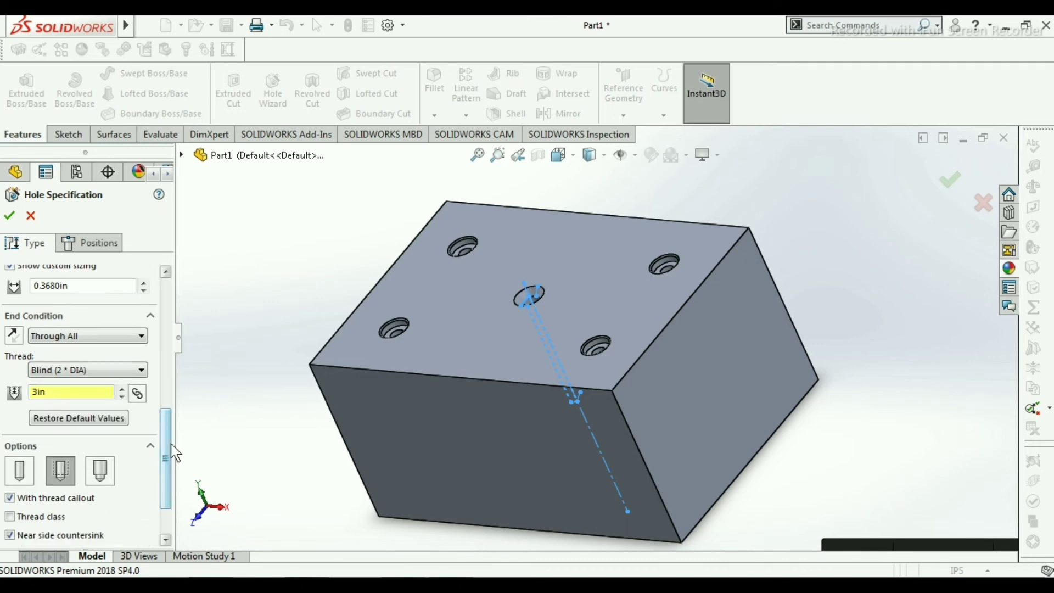
drag(164, 430, 167, 301)
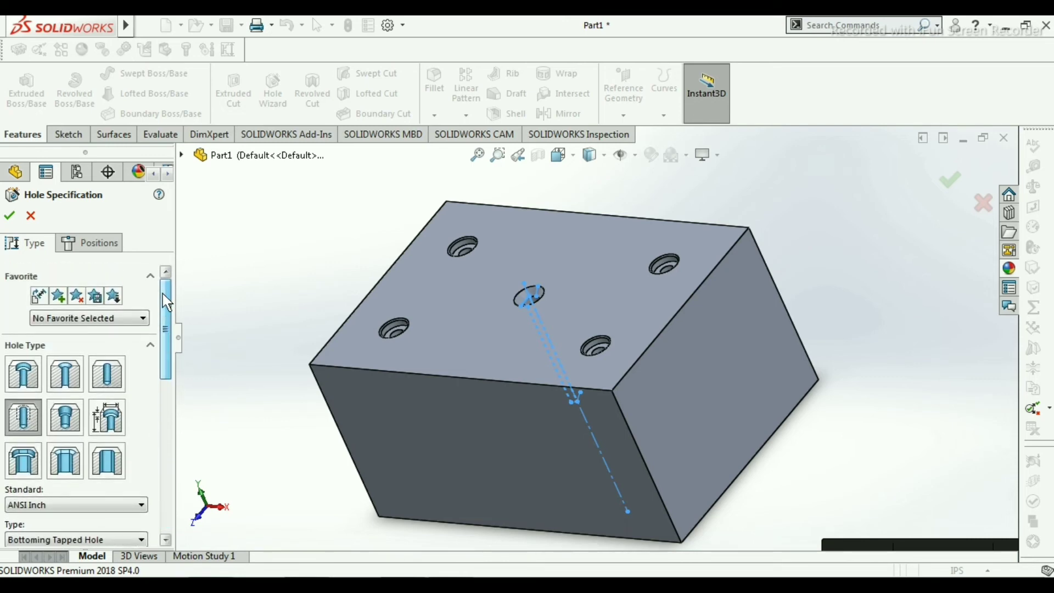
Position the tapped holes with a 3D sketch, placing one hole point on the block's front face and one on its right side face
click(89, 240)
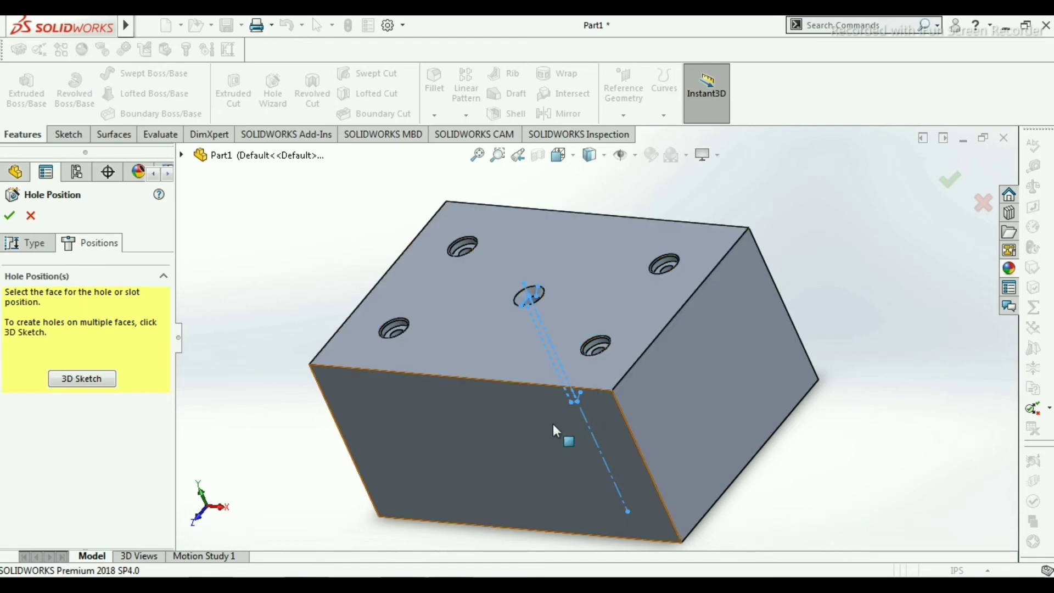
scroll(541, 399, up, 2)
scroll(403, 380, down, 2)
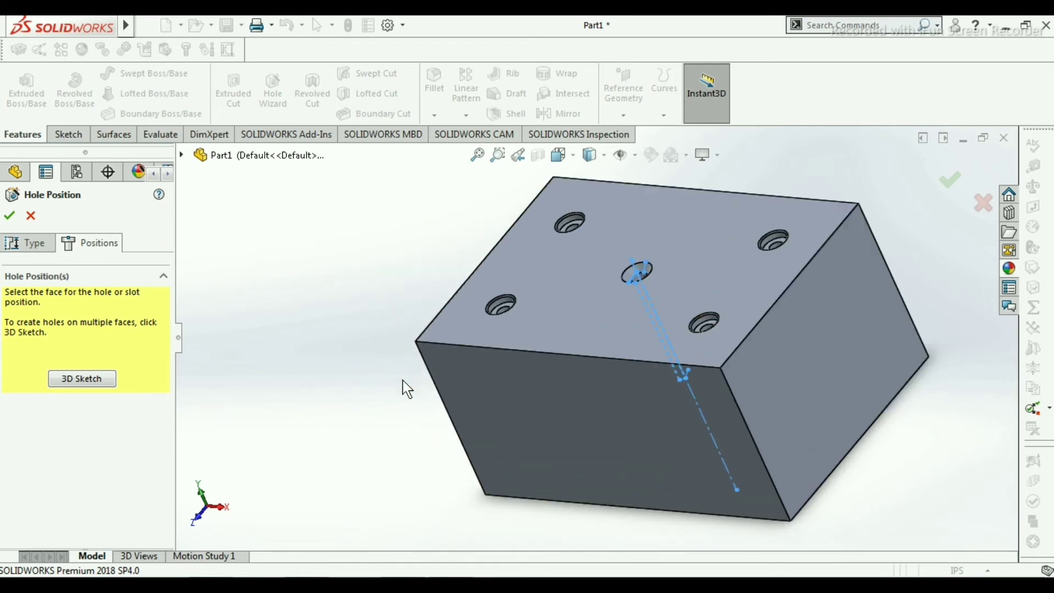
scroll(758, 428, up, 2)
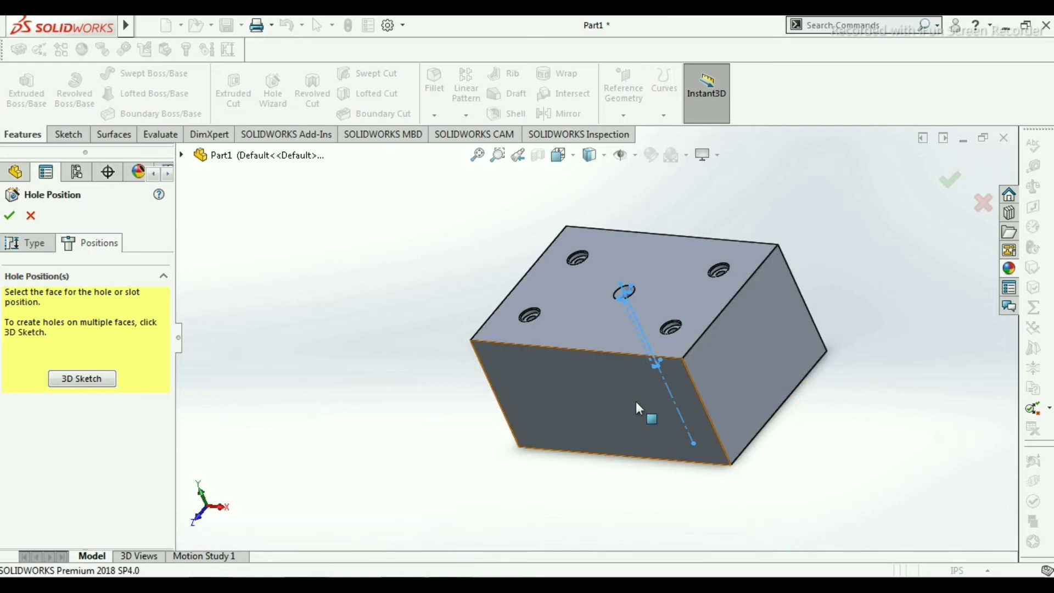
scroll(769, 417, down, 2)
scroll(769, 418, up, 2)
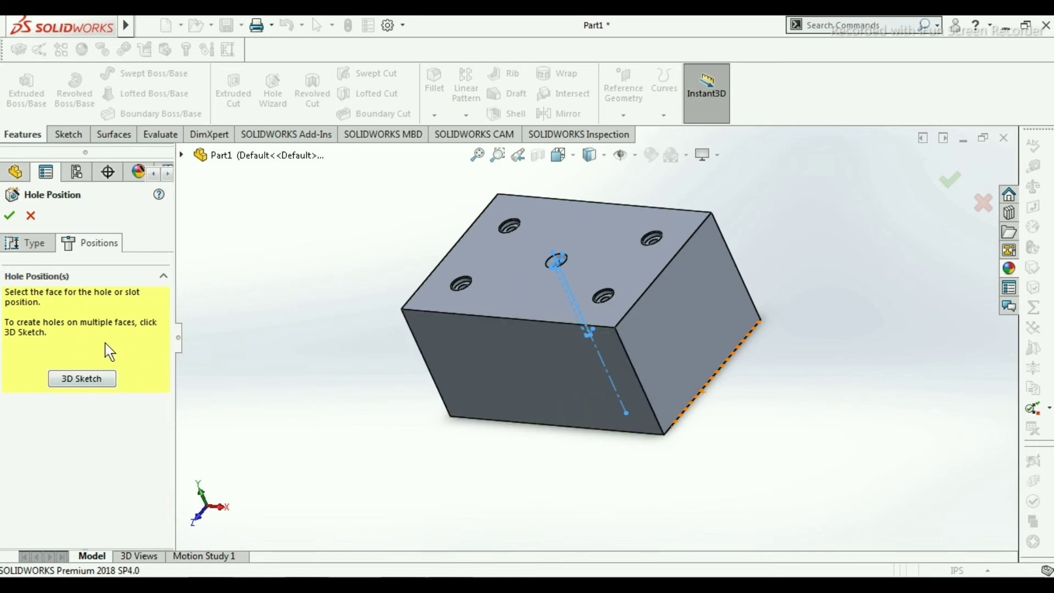
click(84, 378)
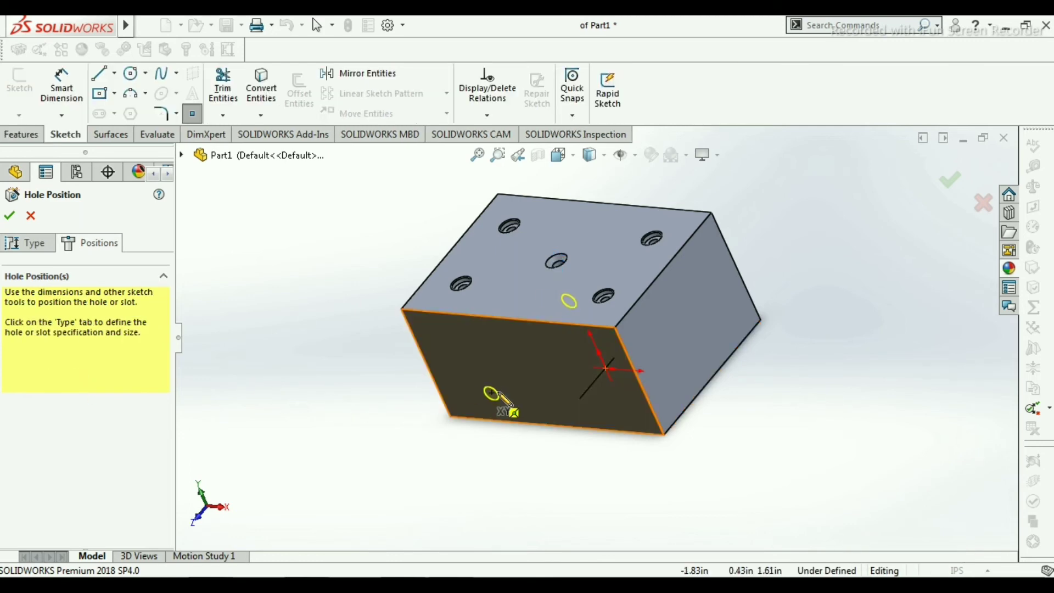
click(518, 370)
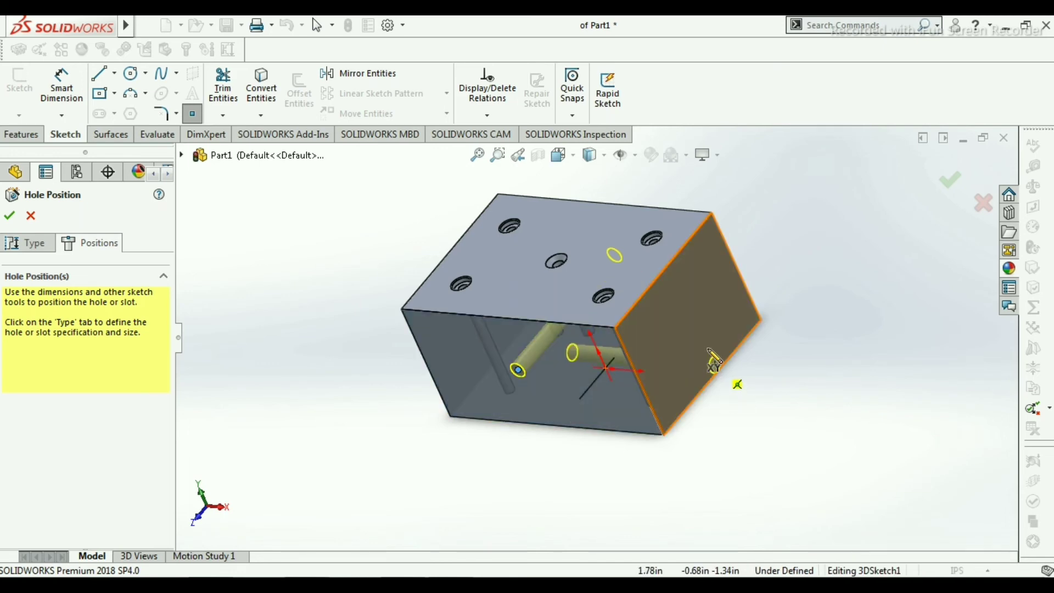
click(691, 326)
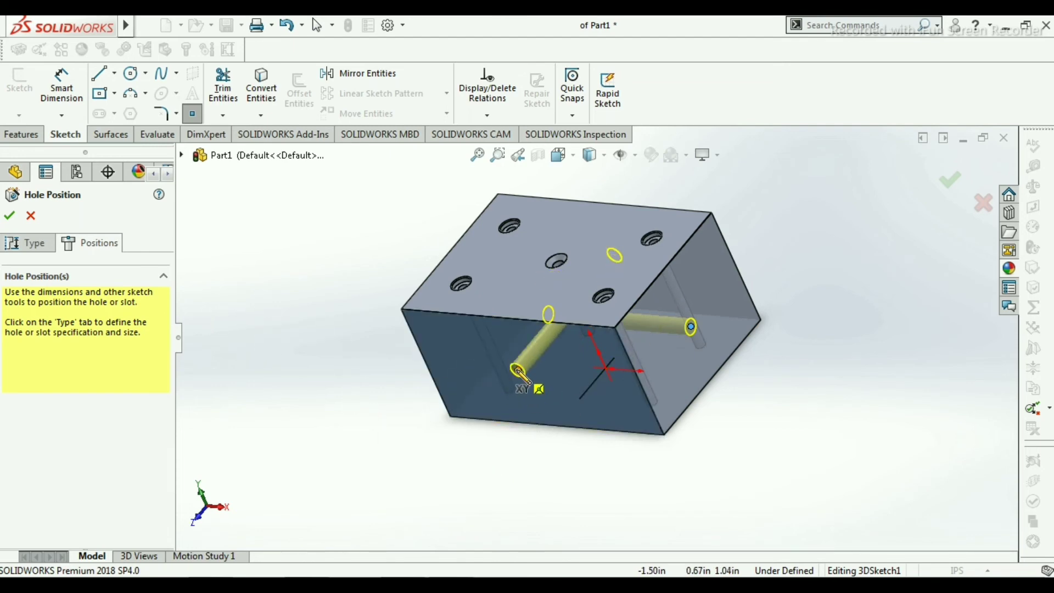
Draw a construction centerline across the block's front face from its upper-left corner to its lower-right corner
click(583, 378)
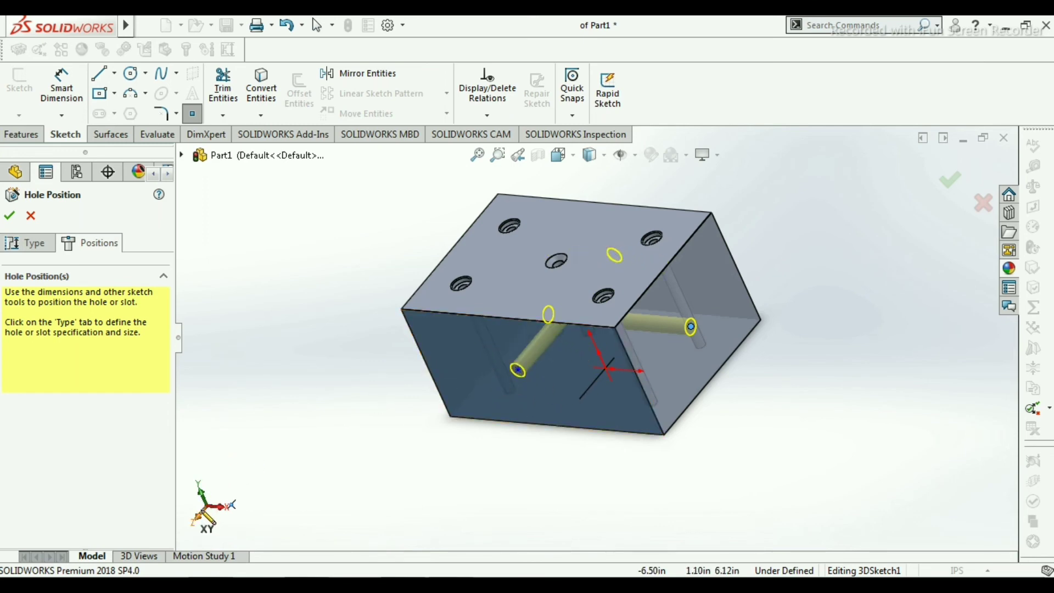
click(207, 517)
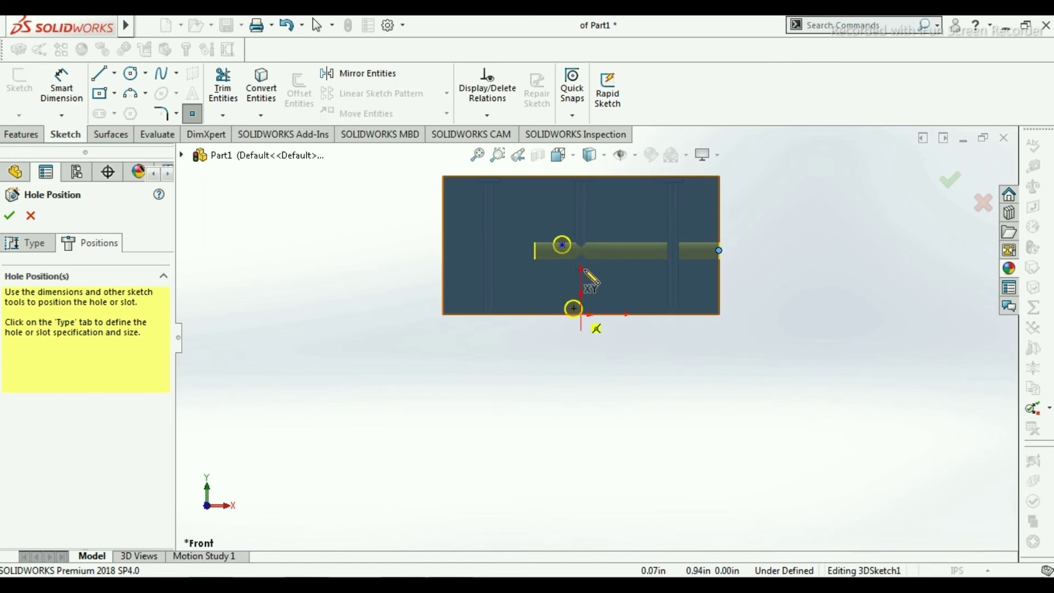
scroll(597, 358, up, 3)
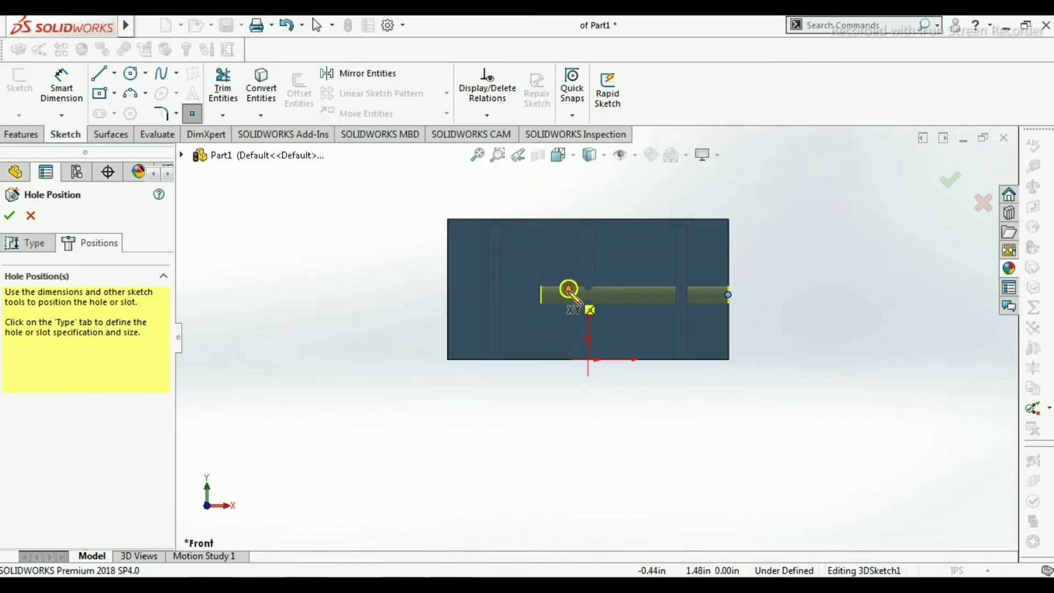
click(114, 74)
click(132, 109)
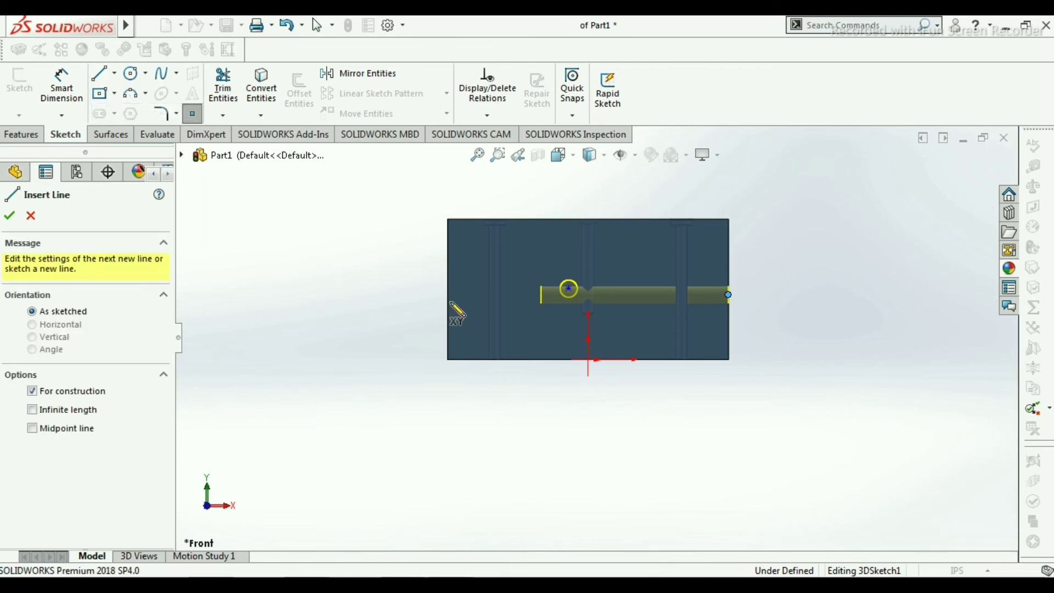
click(447, 219)
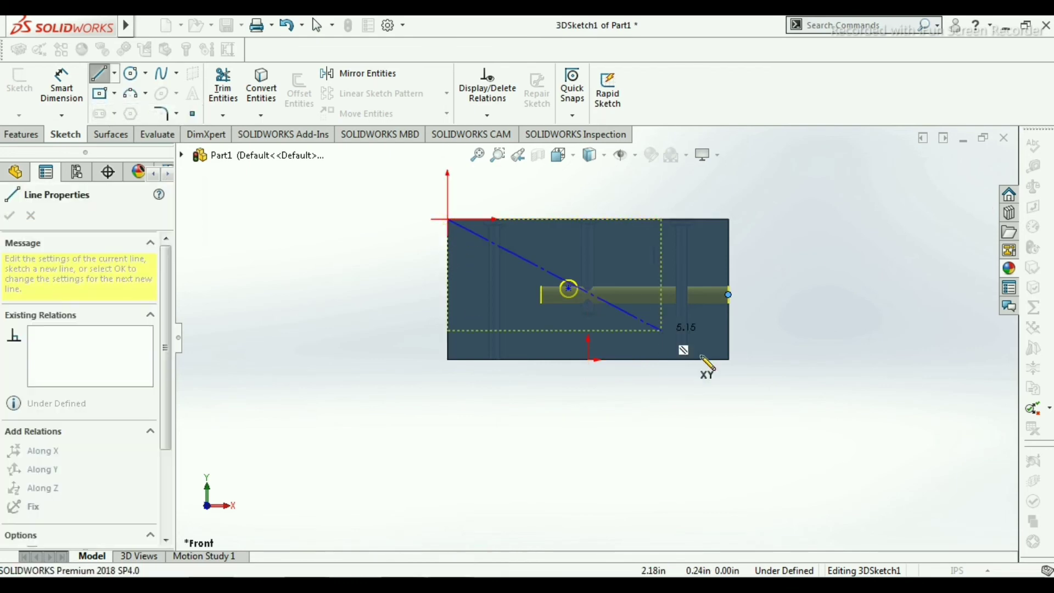
click(728, 359)
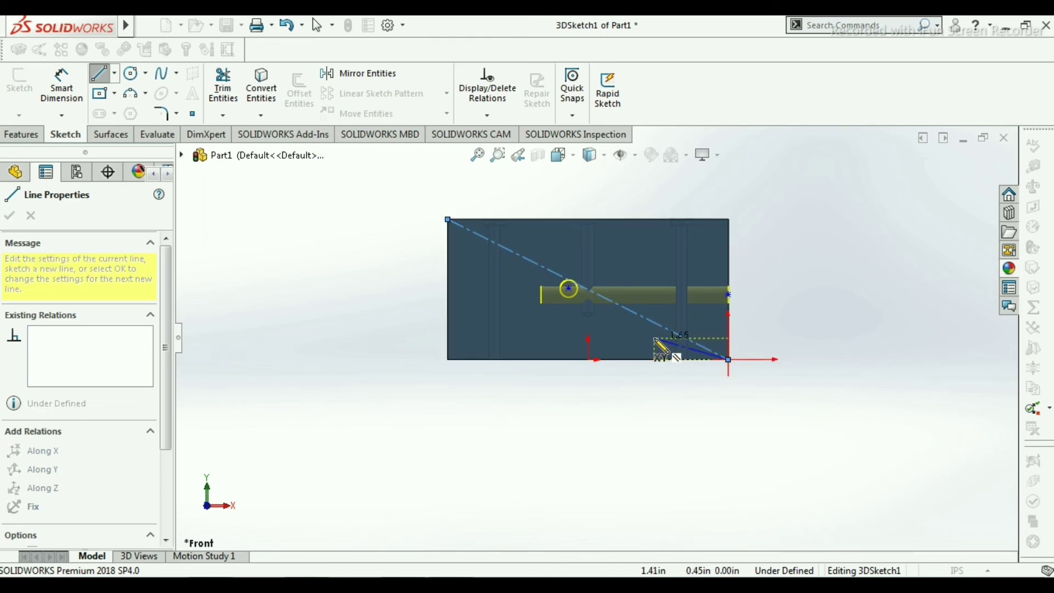
key(Escape)
Add the opposite diagonal centerline on the front face, from its upper-right corner to its lower-left corner
click(113, 73)
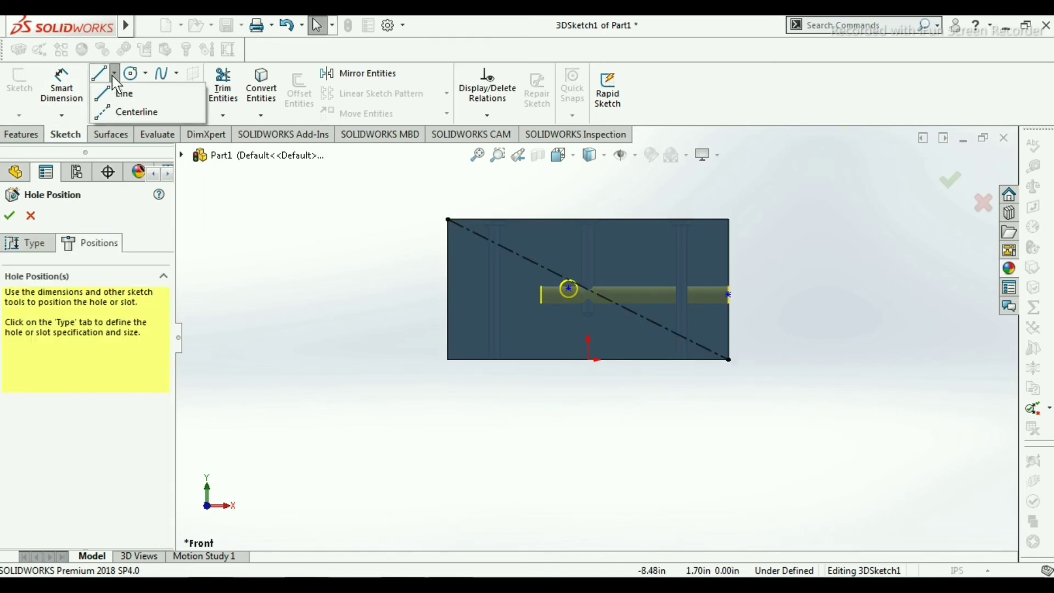
click(126, 112)
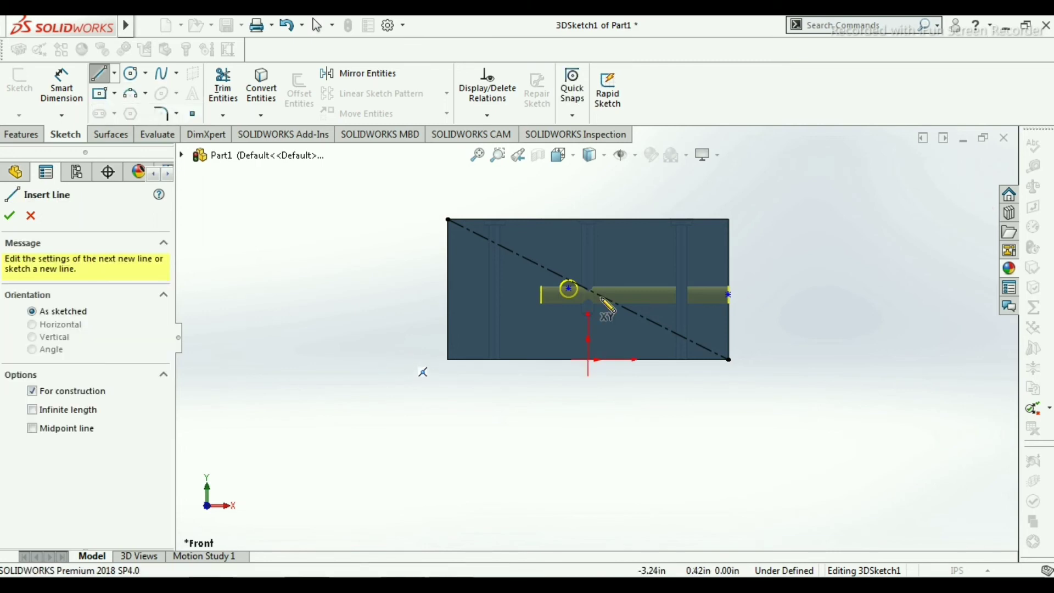
click(728, 219)
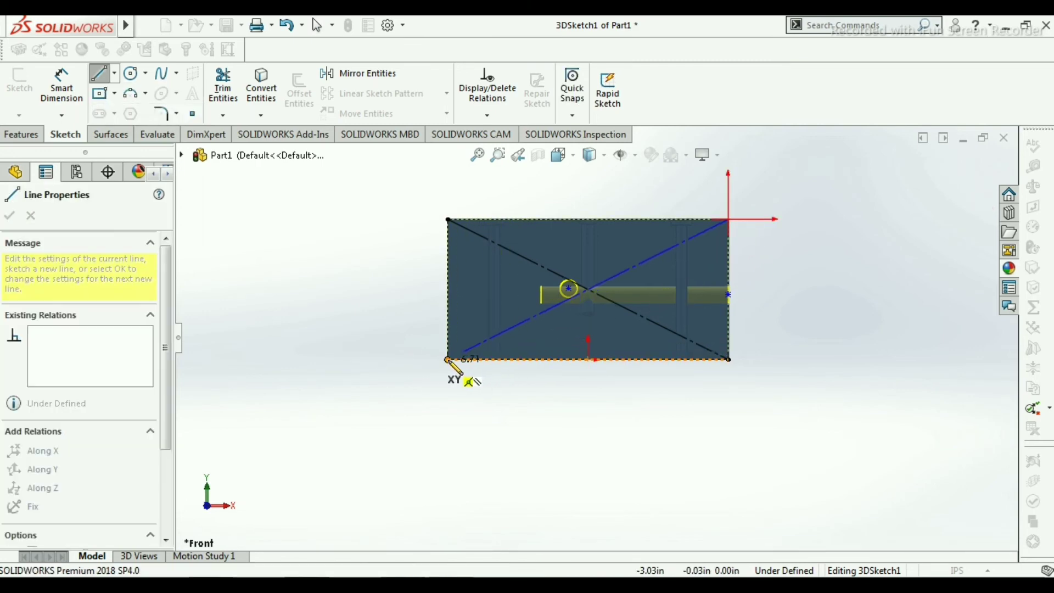
click(448, 360)
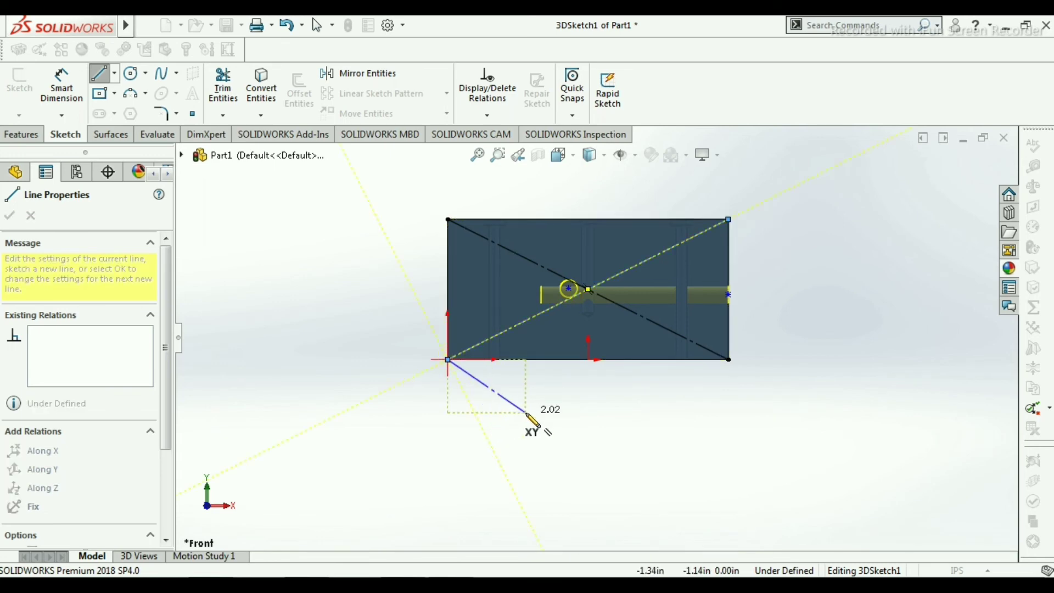
key(Escape)
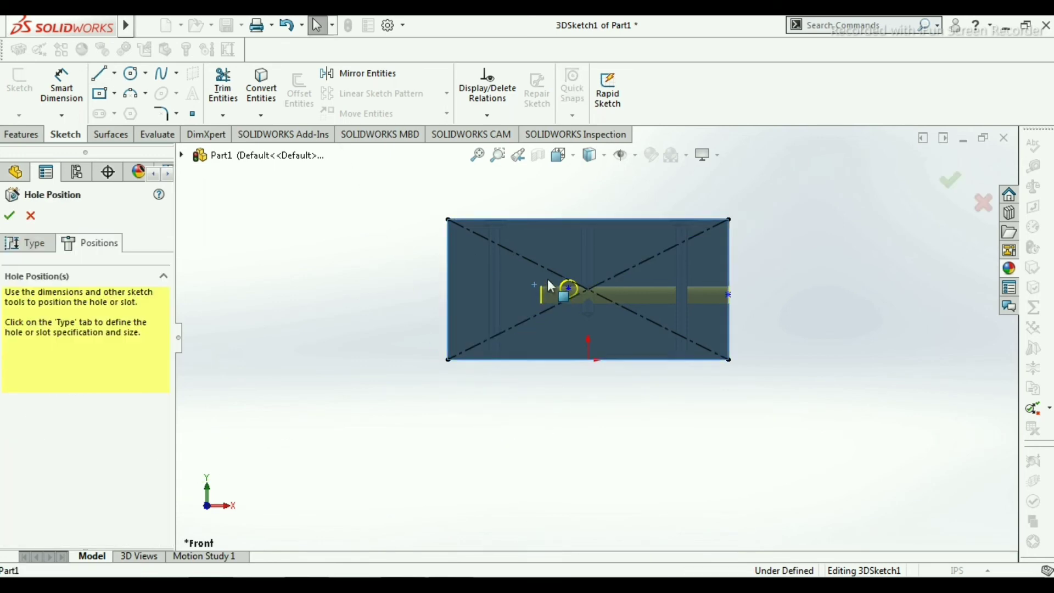
Constrain the front face's hole point to the crossing of its two diagonals with an Intersection relation
scroll(557, 272, down, 2)
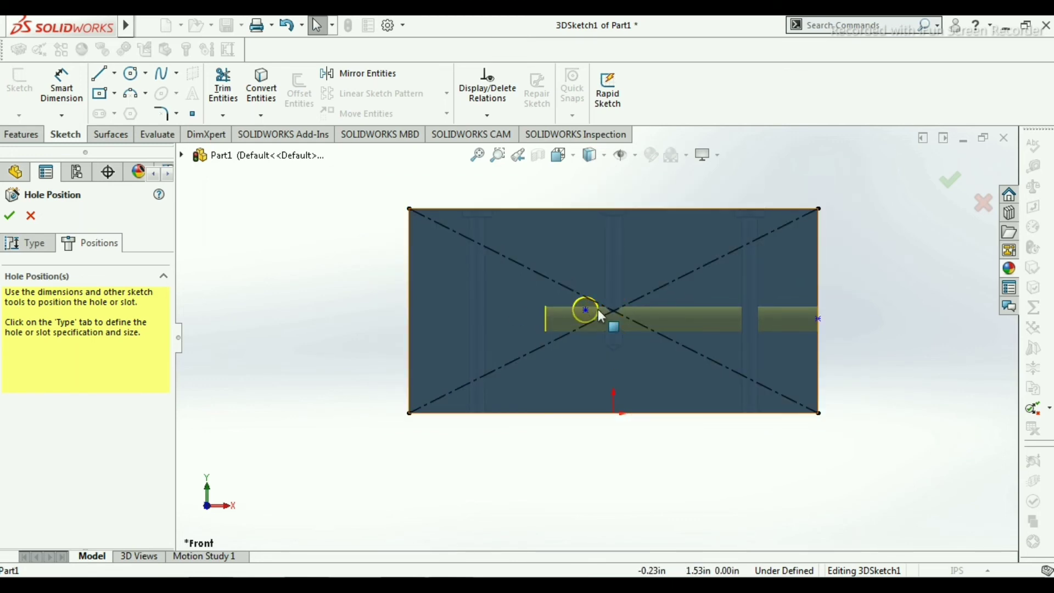
click(515, 263)
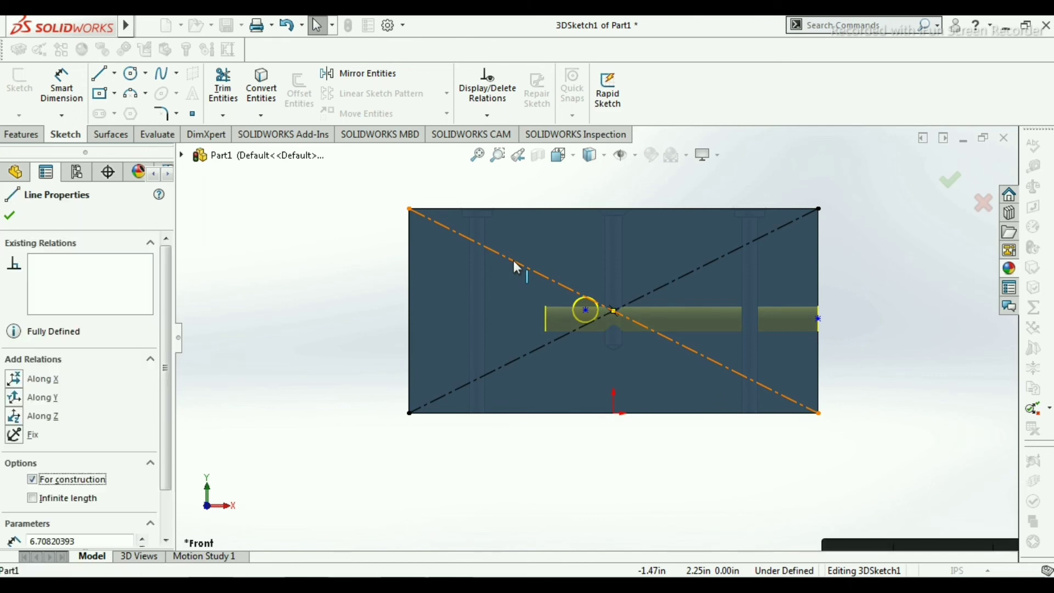
ctrl+click(656, 290)
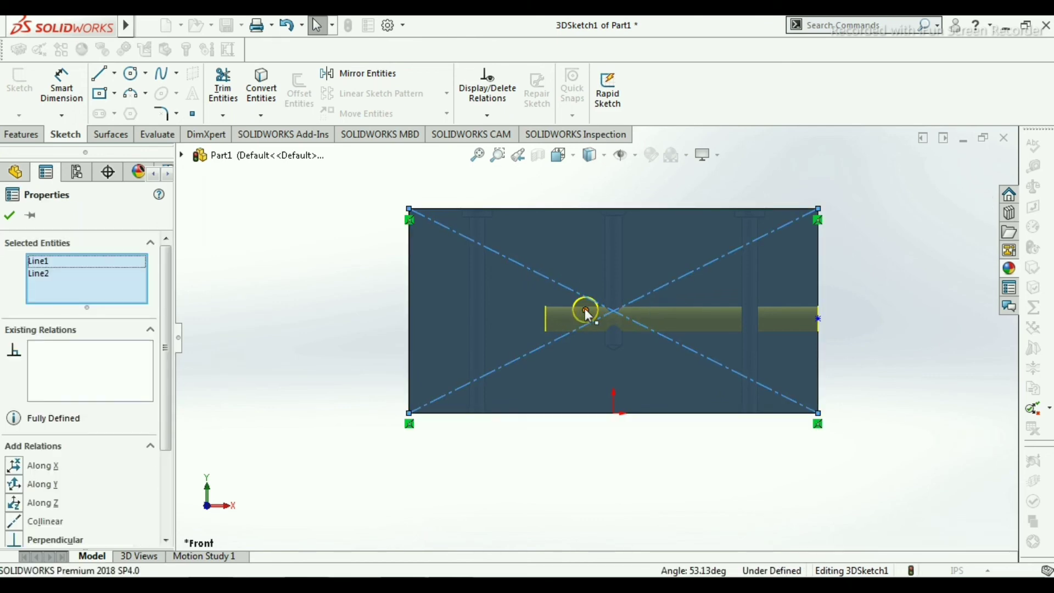
ctrl+click(585, 310)
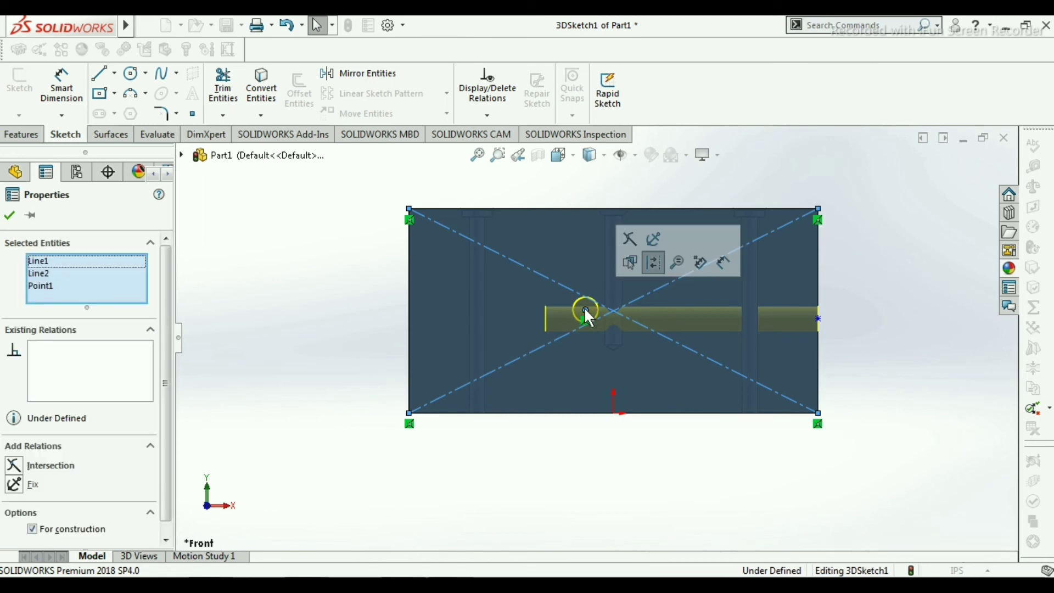
click(15, 467)
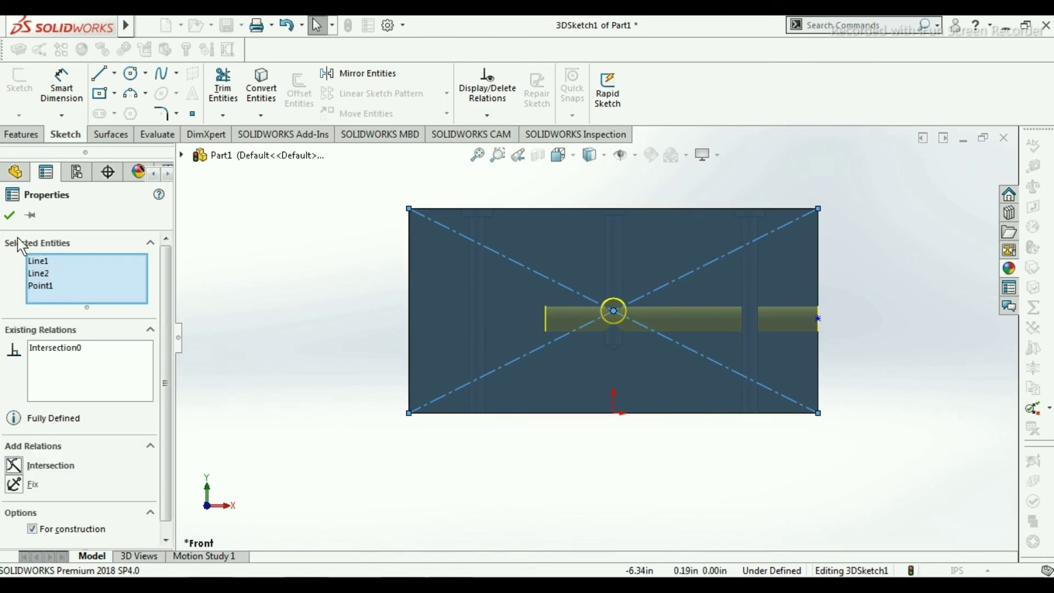
click(12, 219)
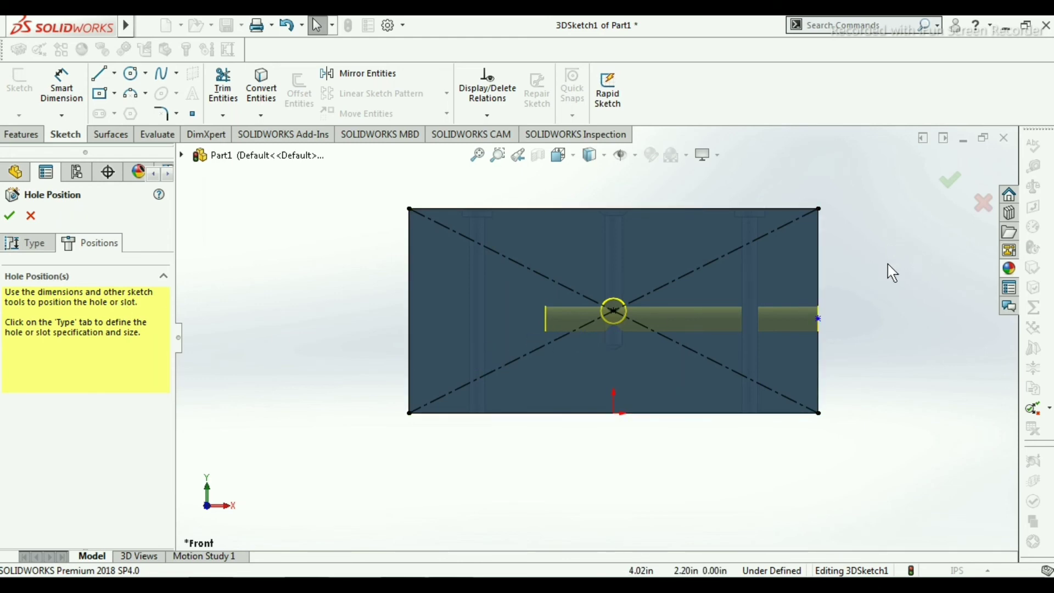
middle_drag(887, 265, 752, 357)
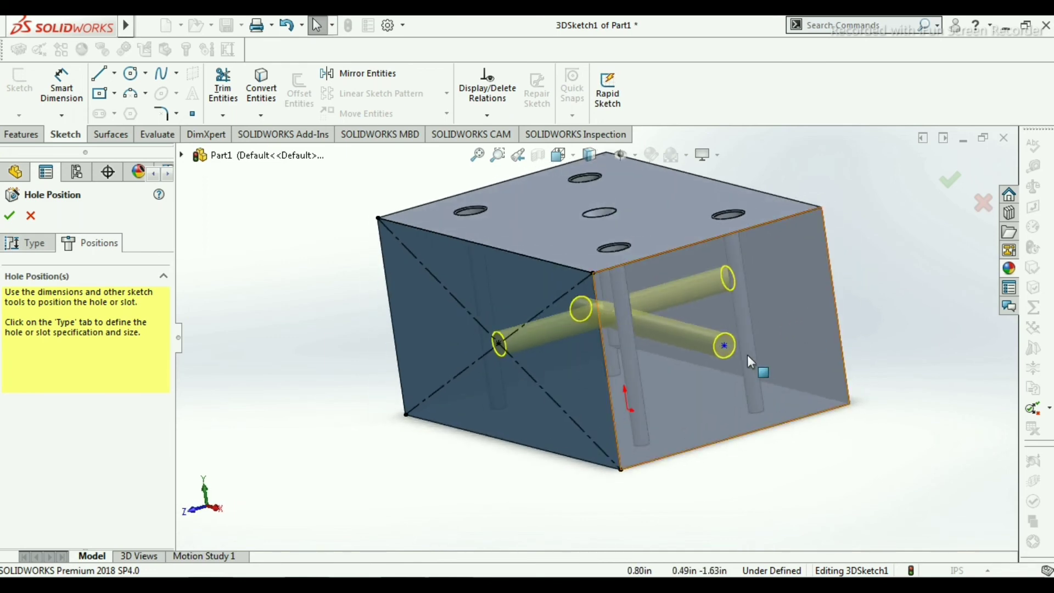
middle_drag(286, 460, 301, 460)
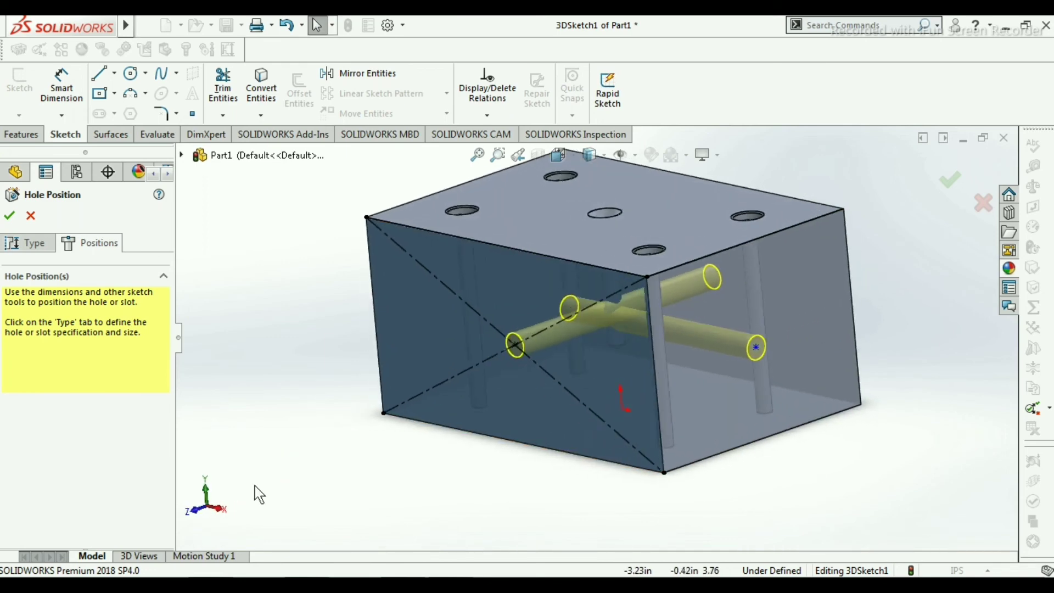
scroll(219, 506, down, 2)
scroll(708, 392, up, 2)
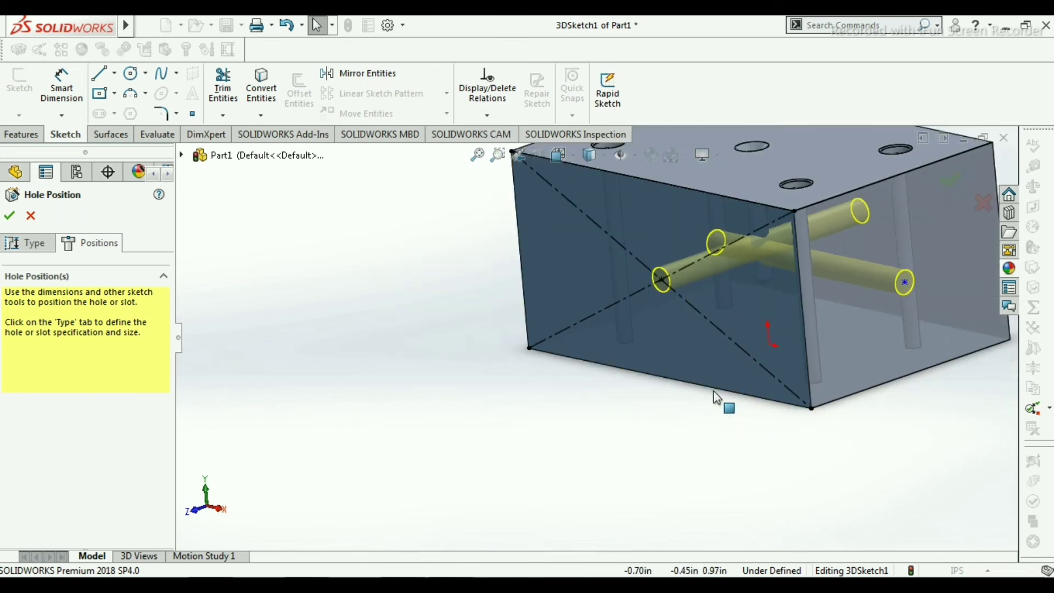
scroll(869, 290, up, 2)
scroll(868, 291, down, 2)
scroll(828, 305, up, 1)
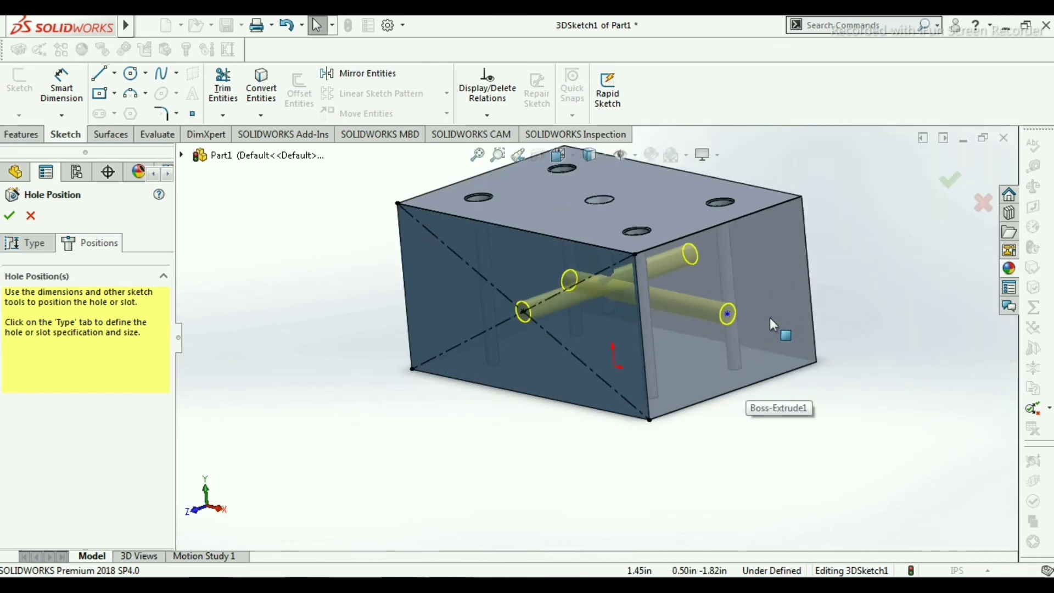
scroll(732, 292, down, 1)
scroll(732, 291, up, 1)
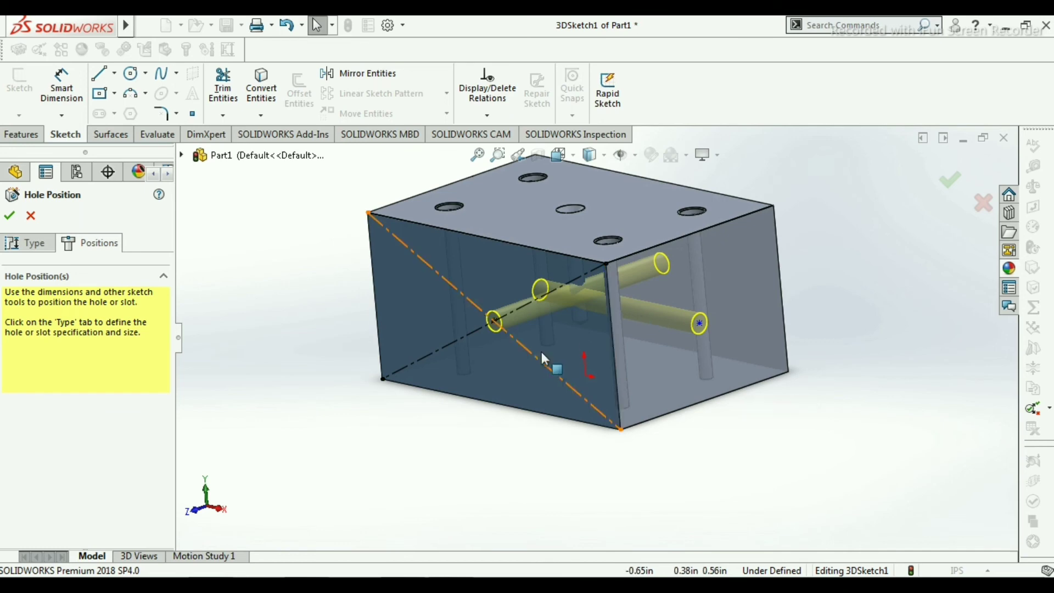
Draw a construction centerline across the block's right side face from its upper front corner to its lower back corner
click(213, 508)
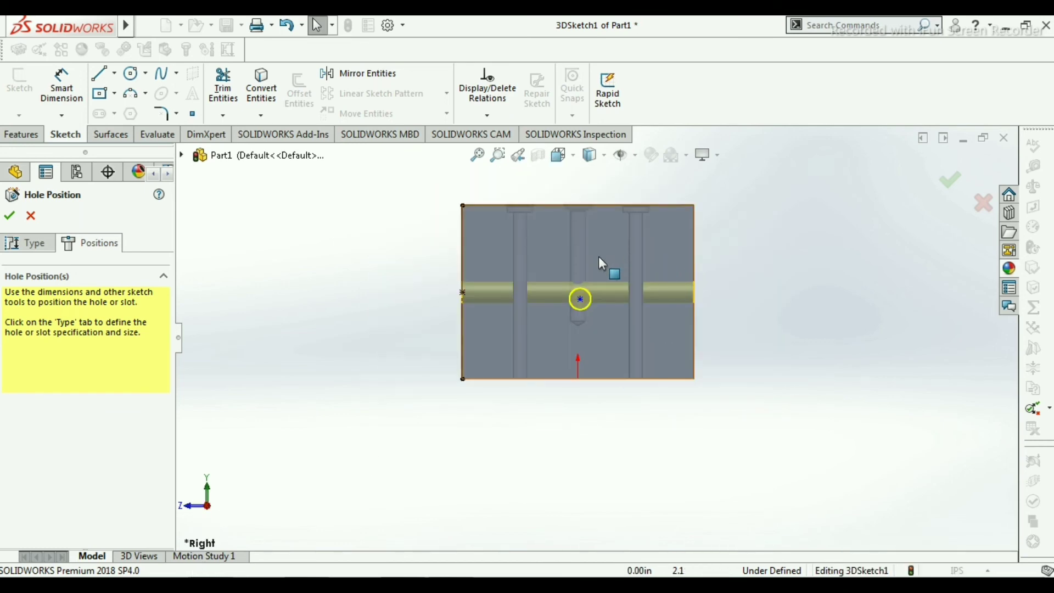
click(113, 73)
click(126, 112)
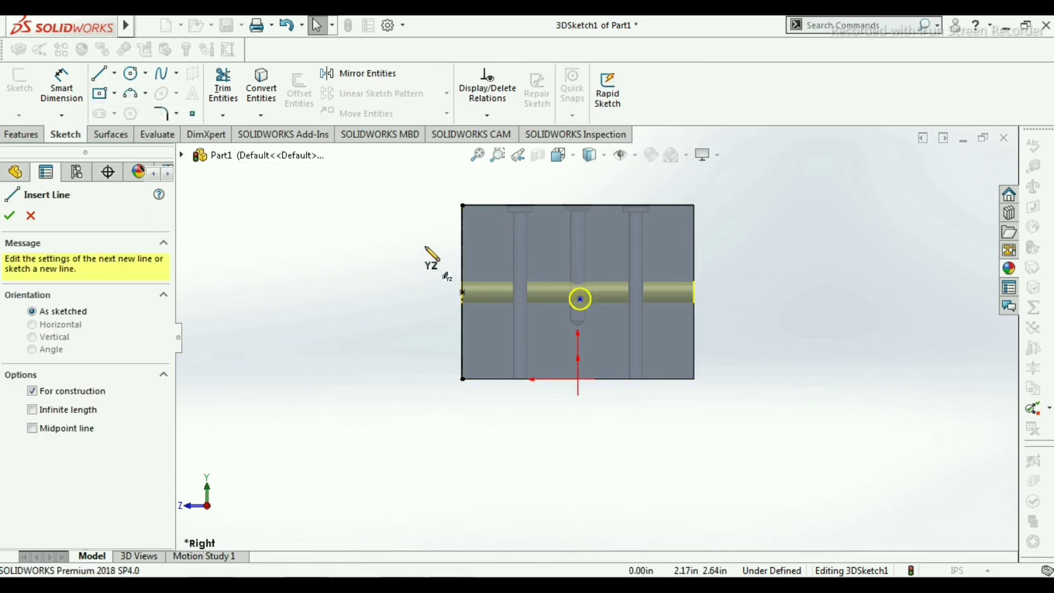
click(463, 205)
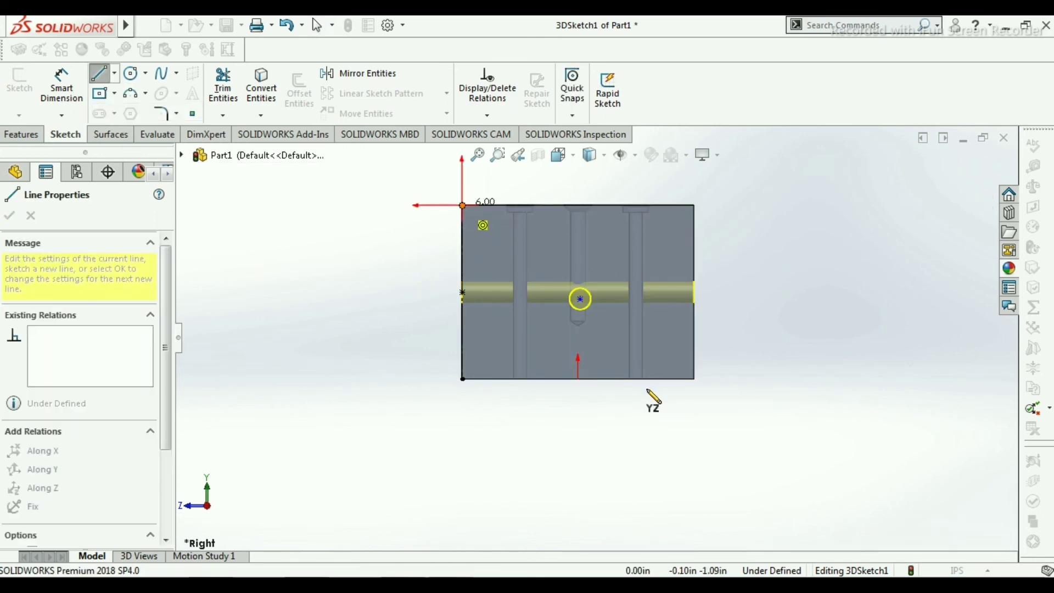
click(693, 379)
key(Escape)
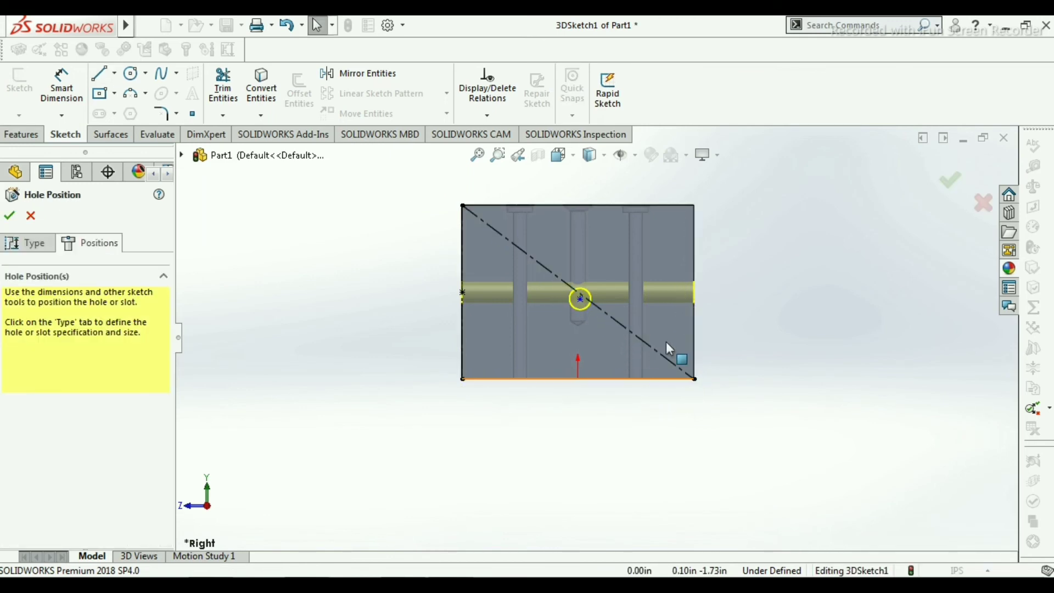
Add the opposite diagonal centerline on the right side face, from its upper back corner to its lower front corner
click(114, 73)
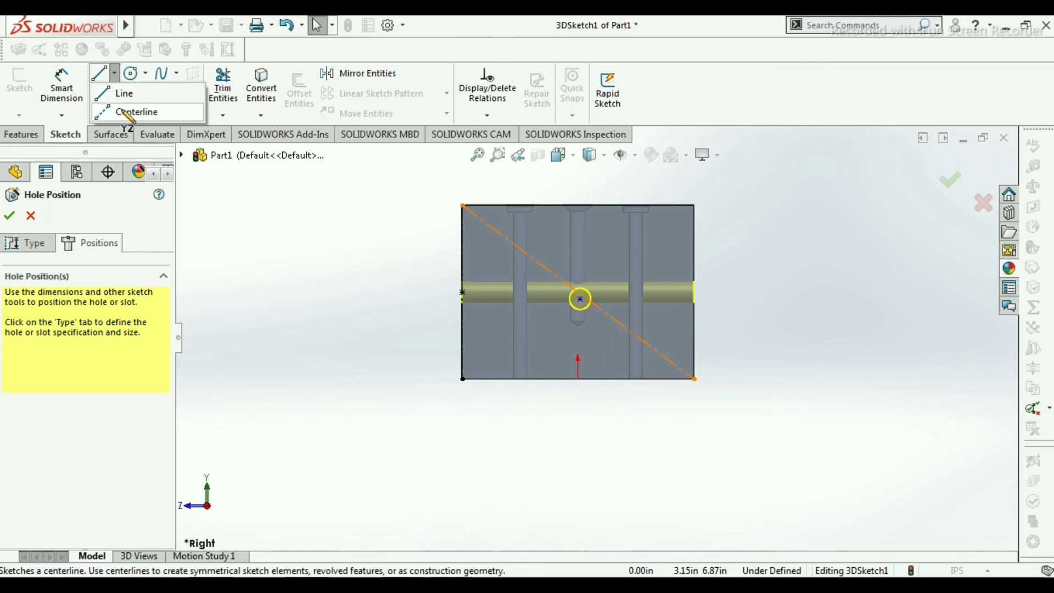
click(123, 111)
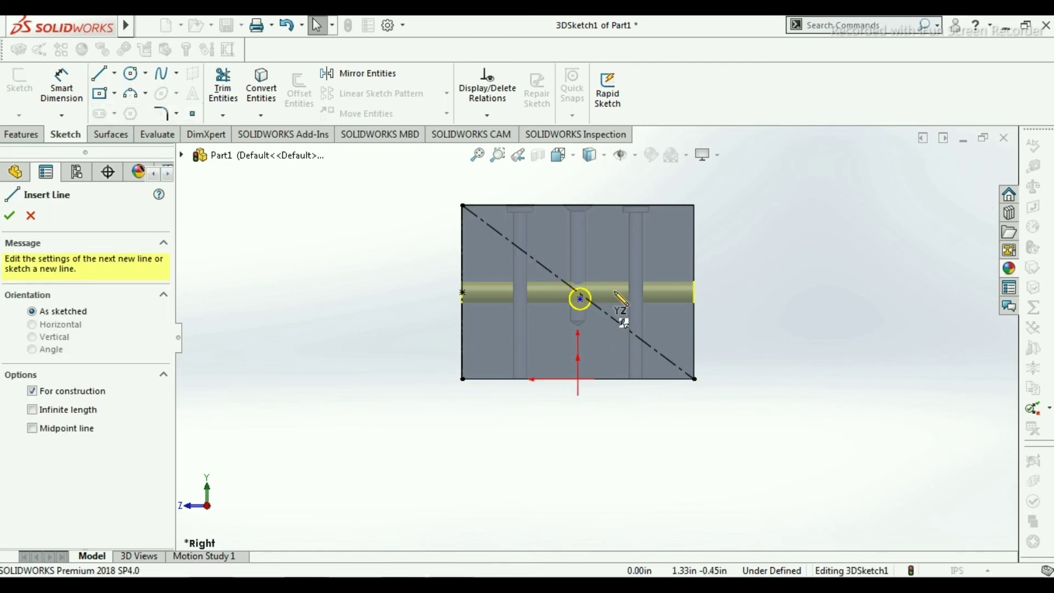
click(693, 205)
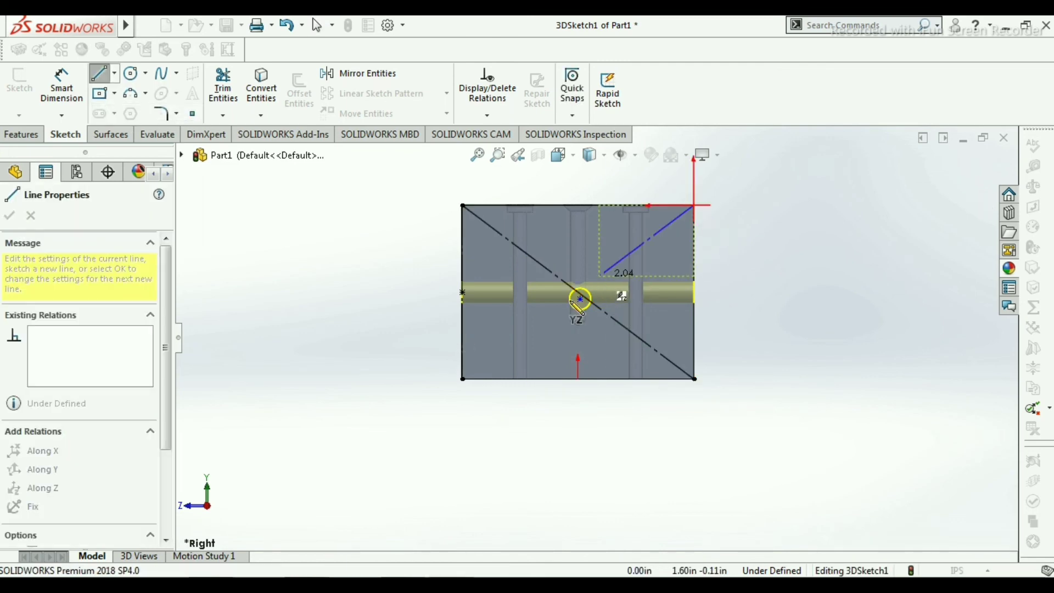
click(462, 379)
key(Escape)
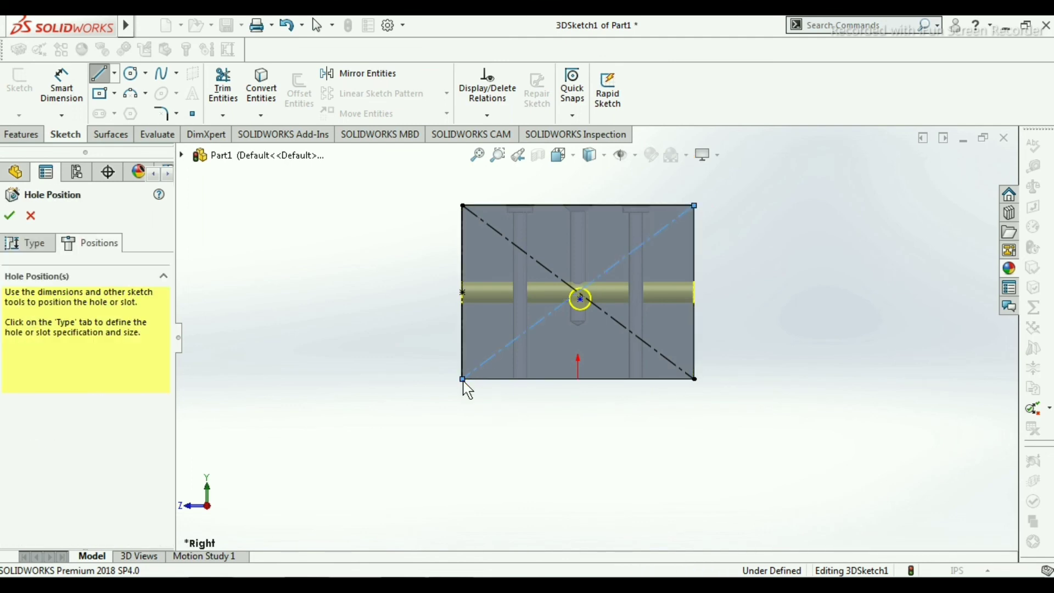
Constrain the right side face's hole point to the crossing of its two diagonals with an Intersection relation
click(546, 267)
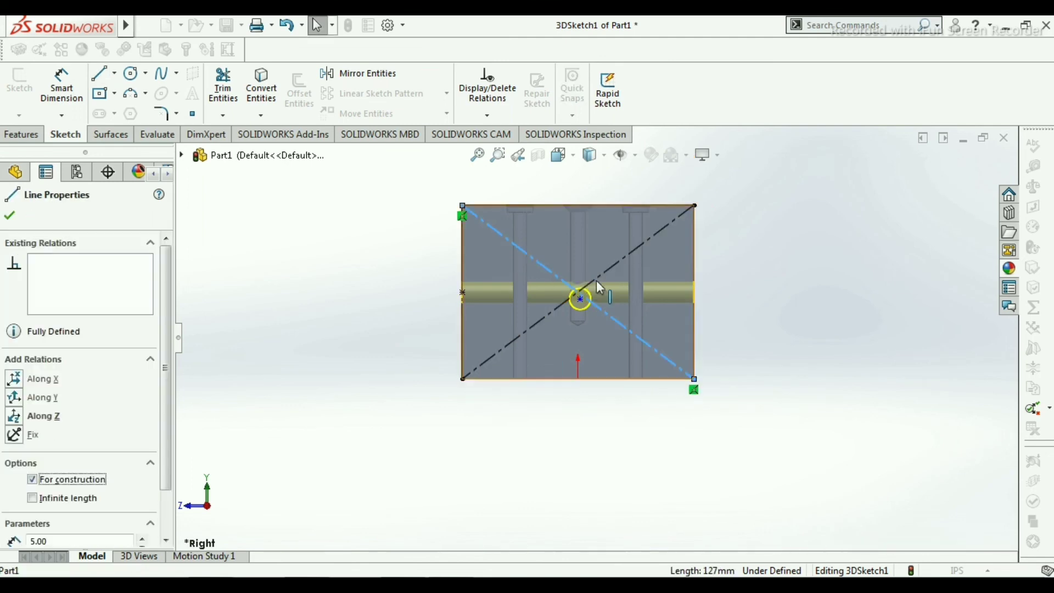
ctrl+click(600, 276)
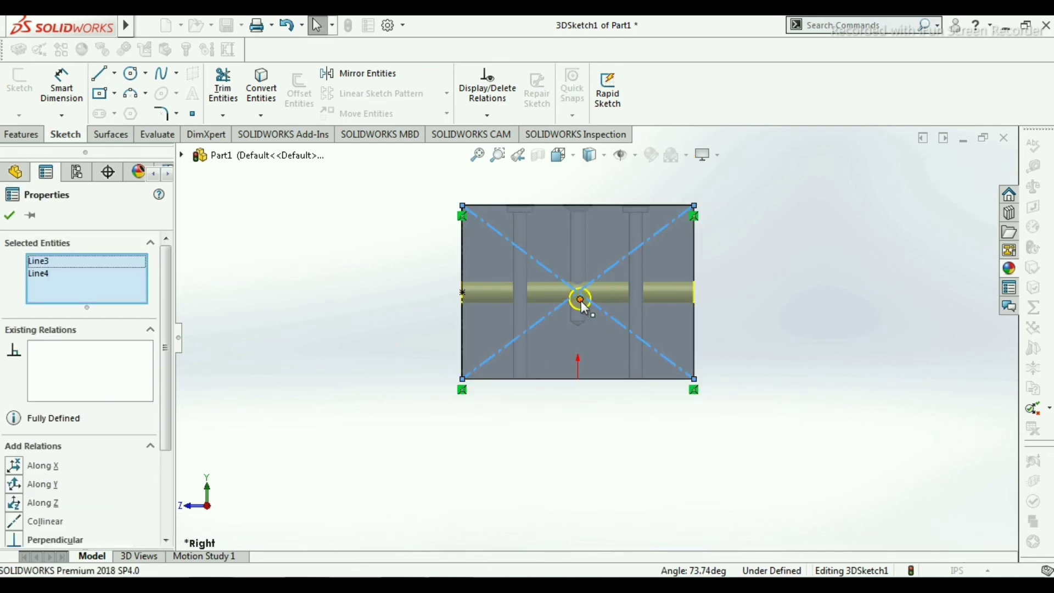
ctrl+click(580, 299)
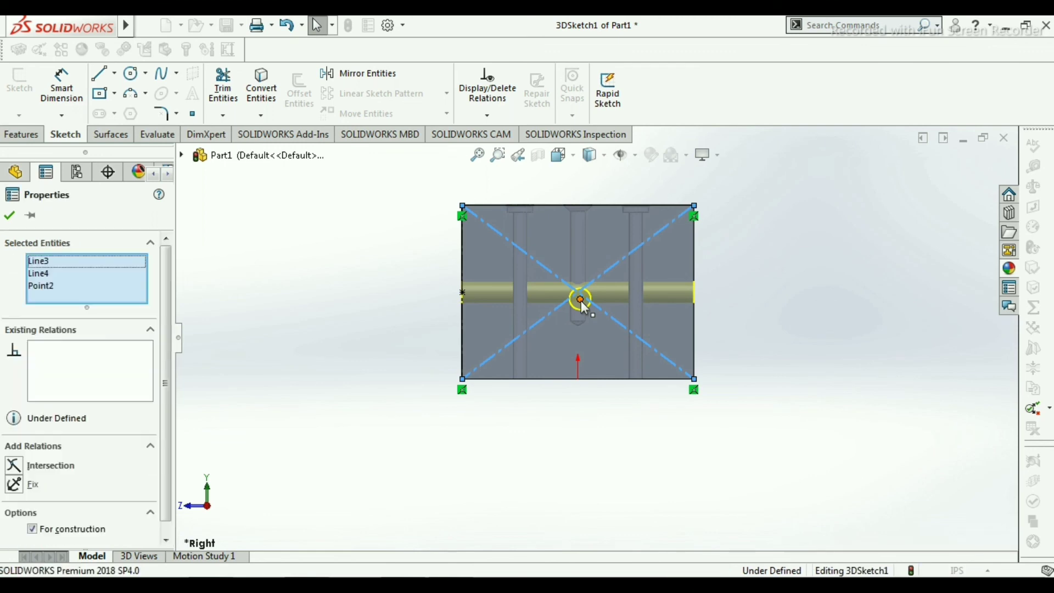
click(13, 466)
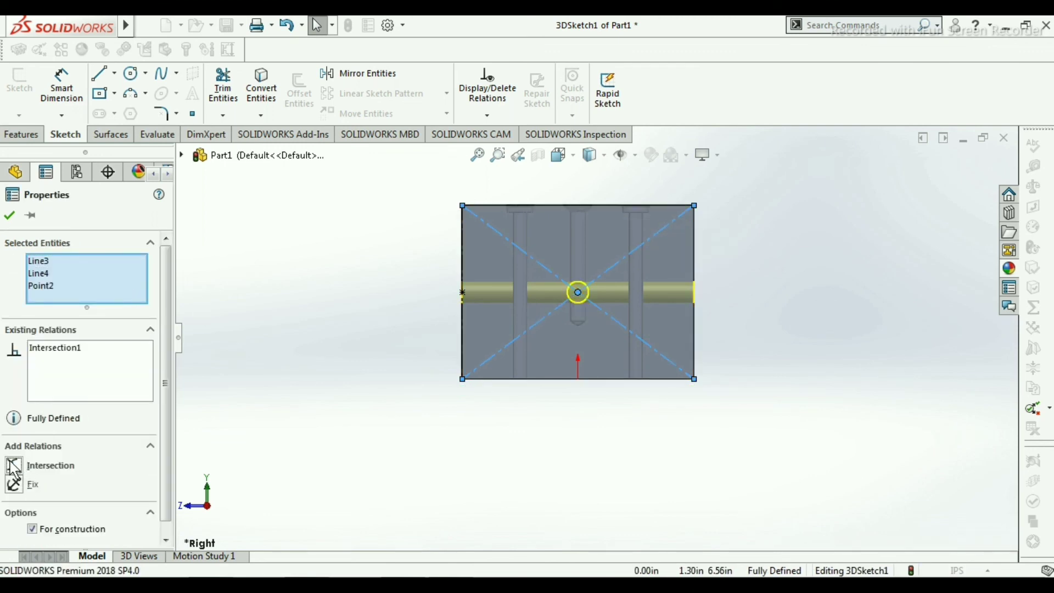
click(9, 215)
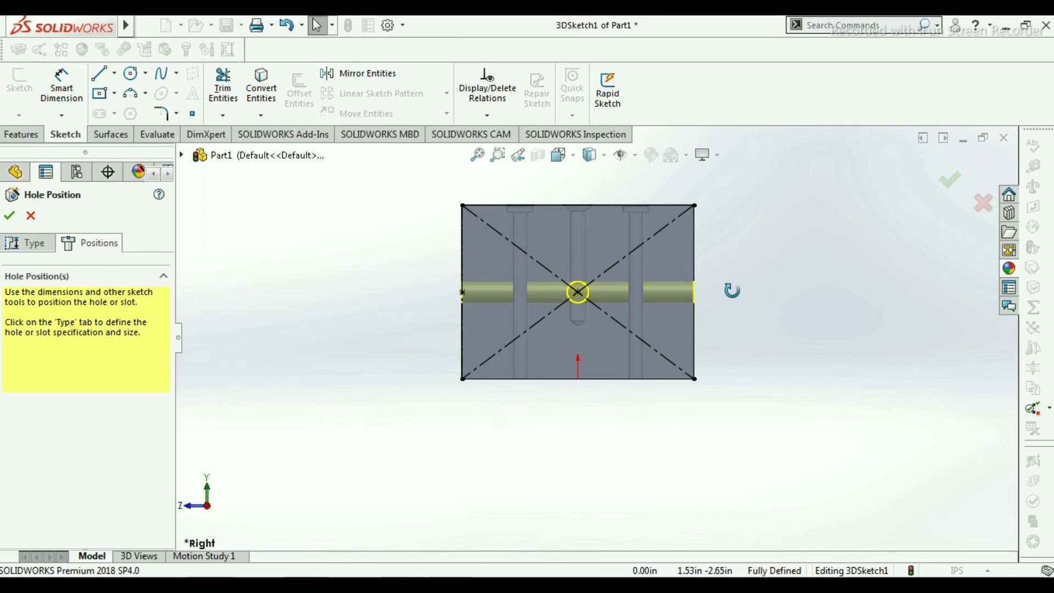
Finish the Hole Wizard placement to create the 7/16-14 tapped holes centered on the front and right side faces
middle_drag(732, 290, 695, 341)
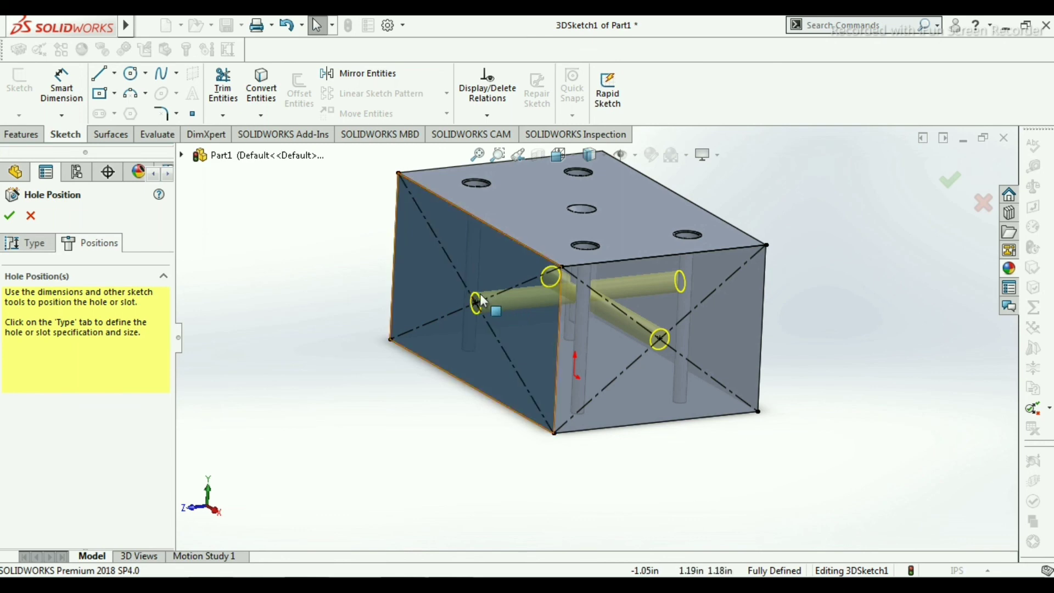
scroll(525, 300, up, 1)
scroll(524, 299, down, 2)
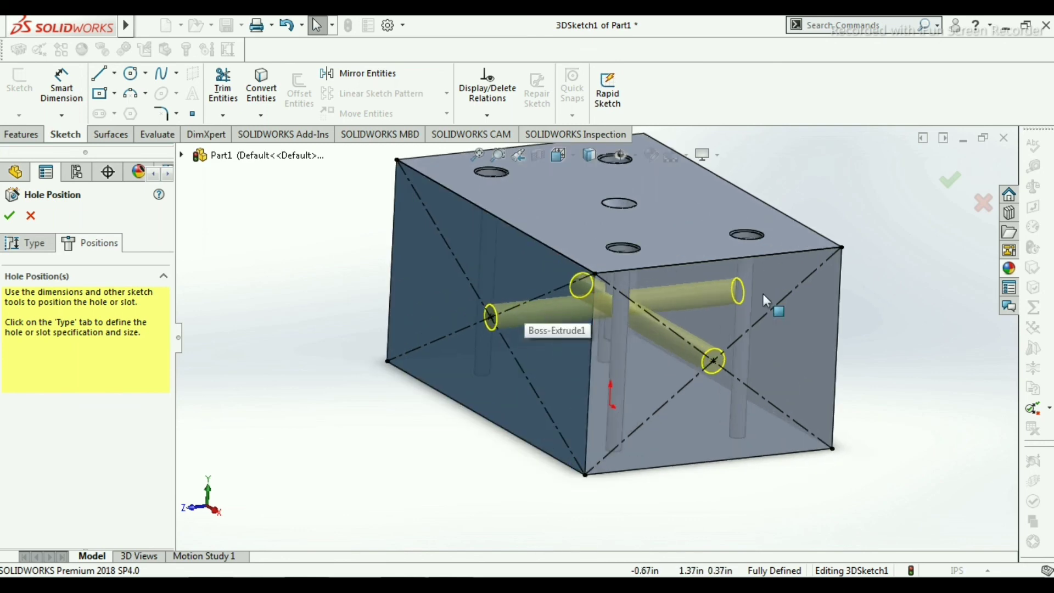
scroll(715, 301, up, 2)
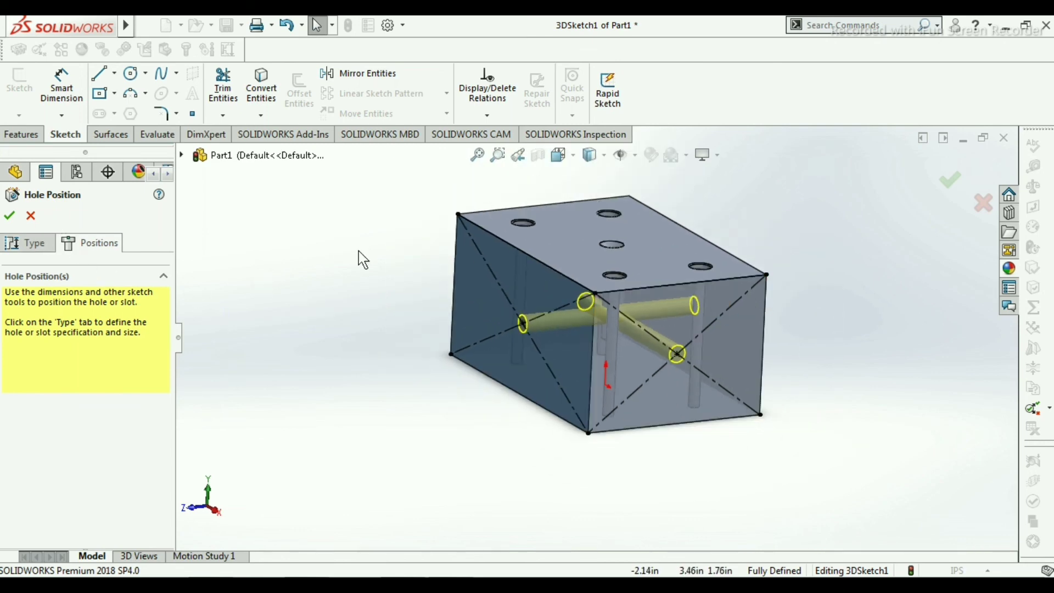
click(9, 216)
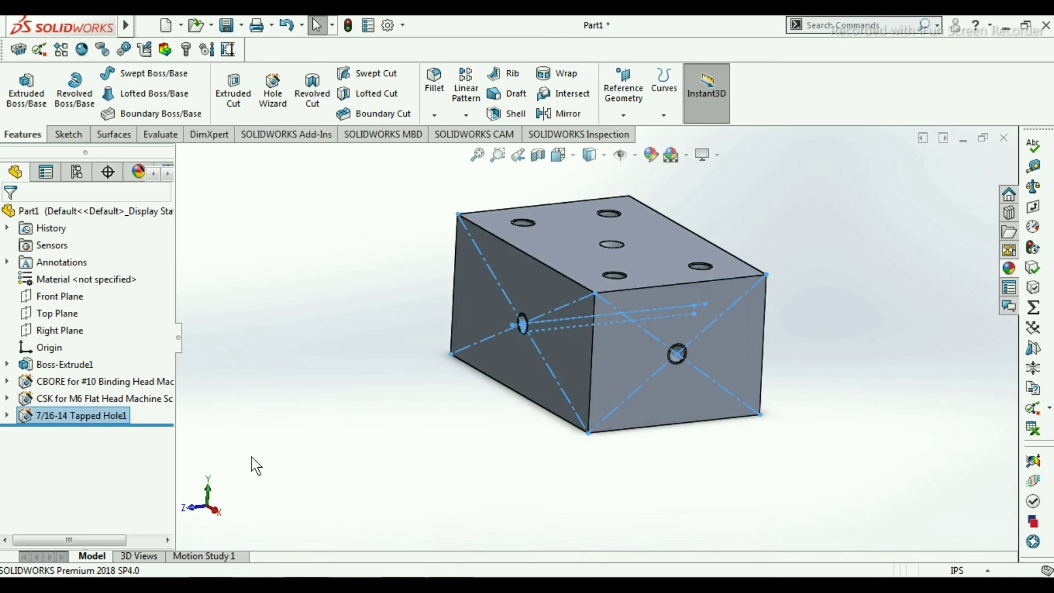
Start editing the tapped hole feature's appearance and choose the light orange swatch from the standard colors
scroll(832, 292, up, 2)
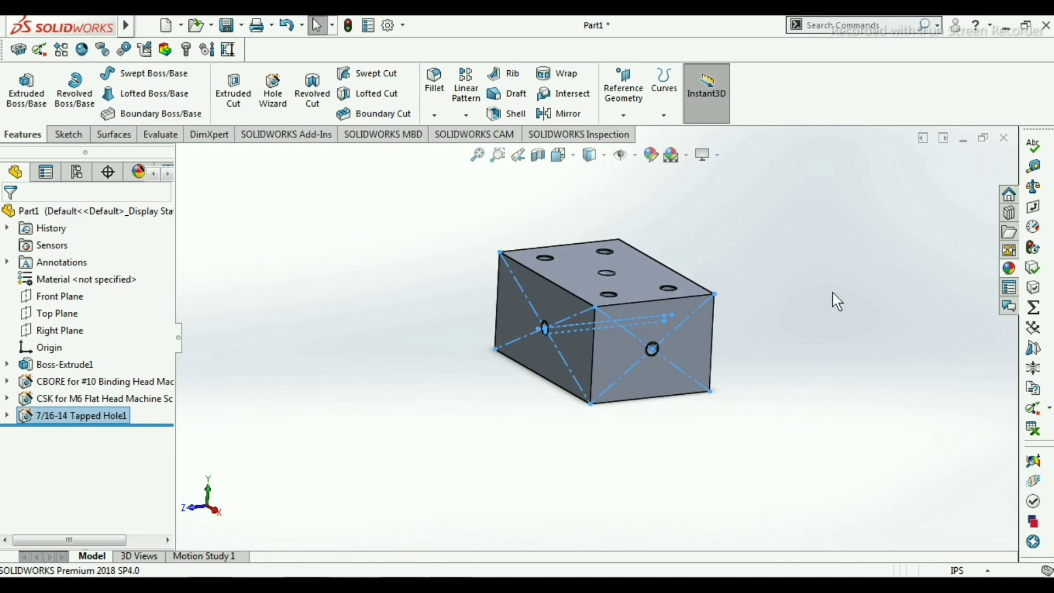
scroll(832, 292, down, 2)
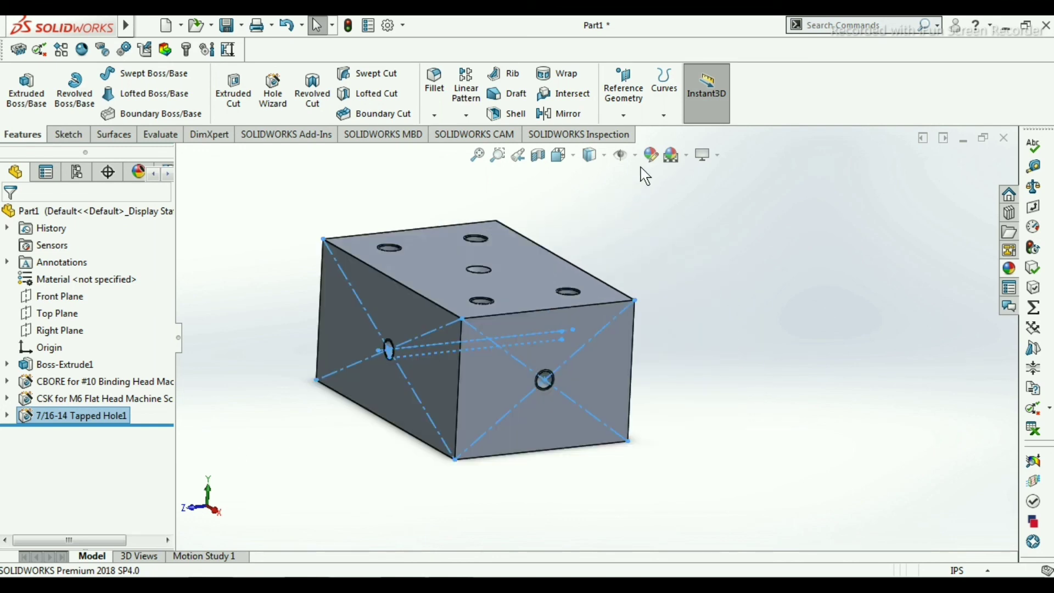
click(651, 156)
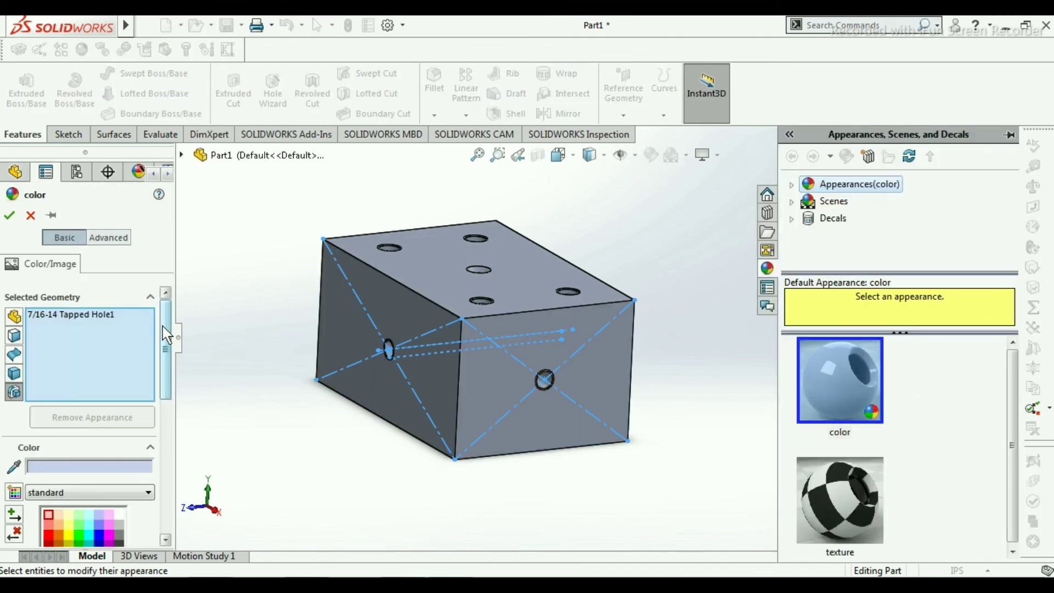
mouse_move(163, 333)
mouse_down()
mouse_move(163, 395)
mouse_move(169, 329)
mouse_up()
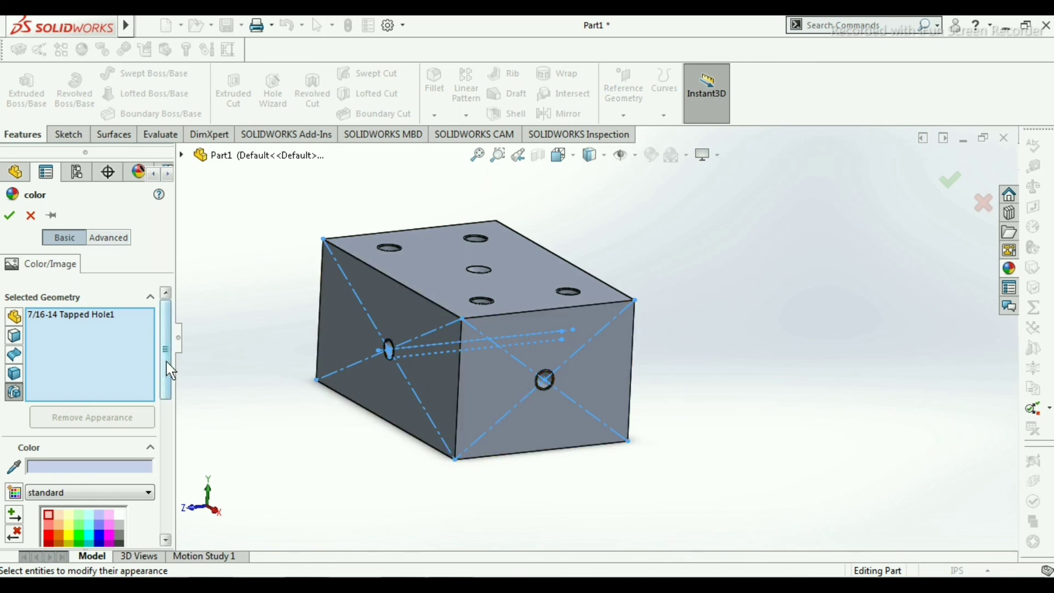
drag(165, 348, 164, 392)
click(65, 463)
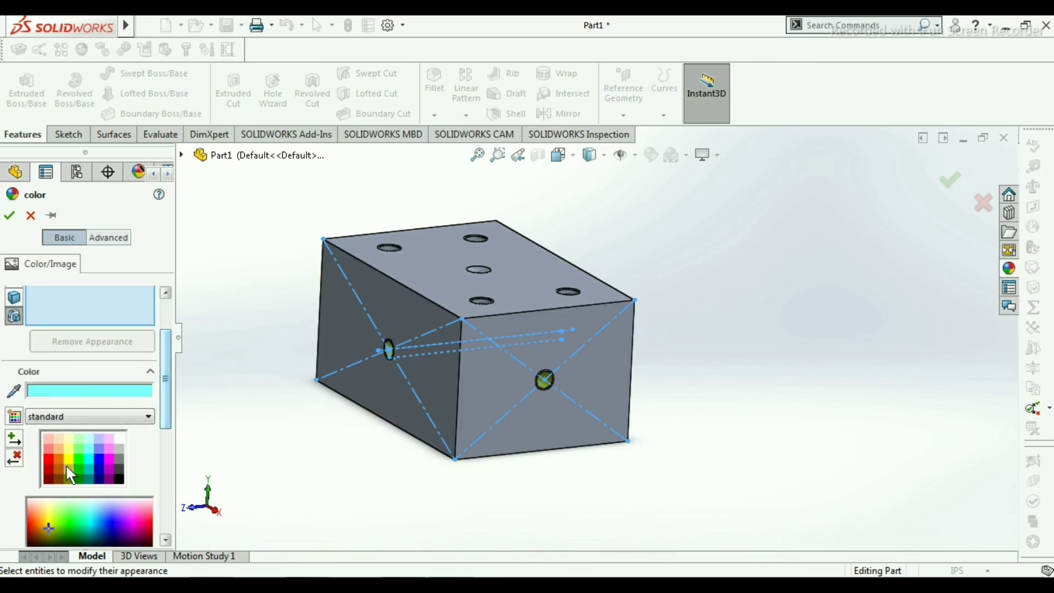
click(57, 451)
drag(164, 368, 160, 336)
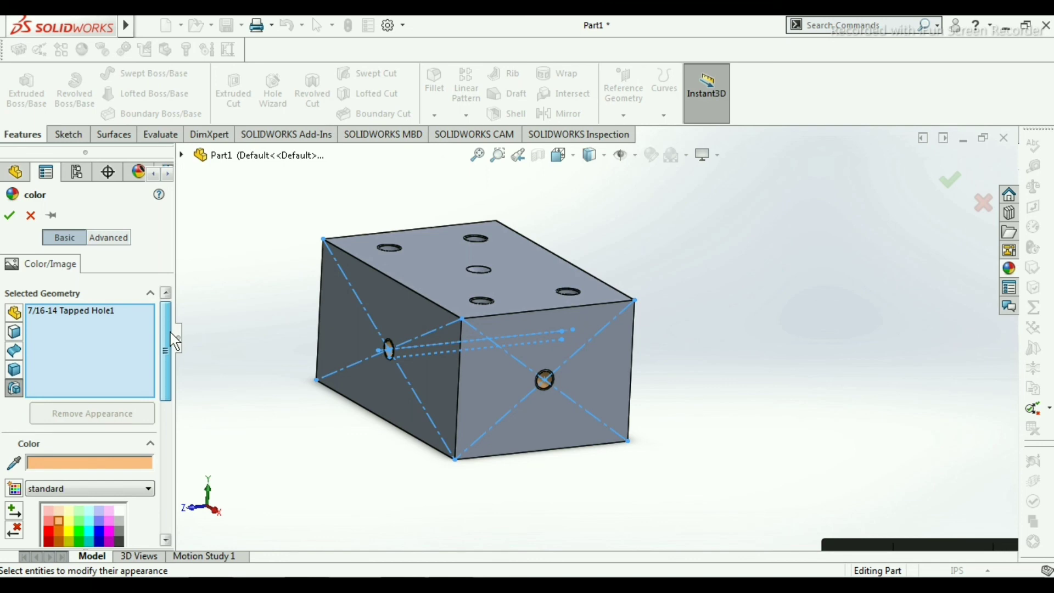
Replace the tapped hole feature with the whole part as the geometry that receives the appearance
click(52, 311)
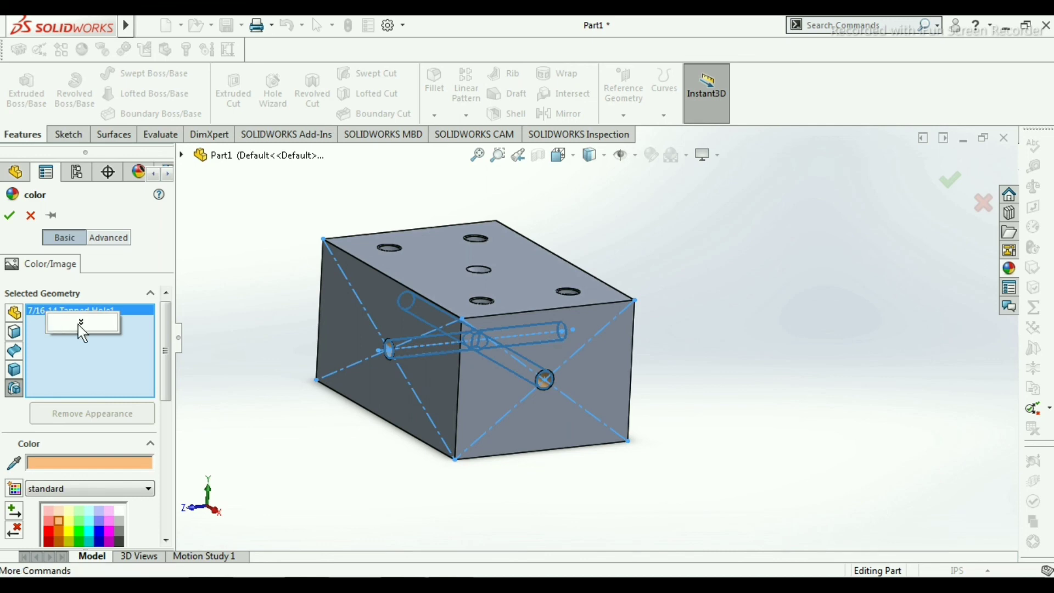
click(80, 323)
click(97, 323)
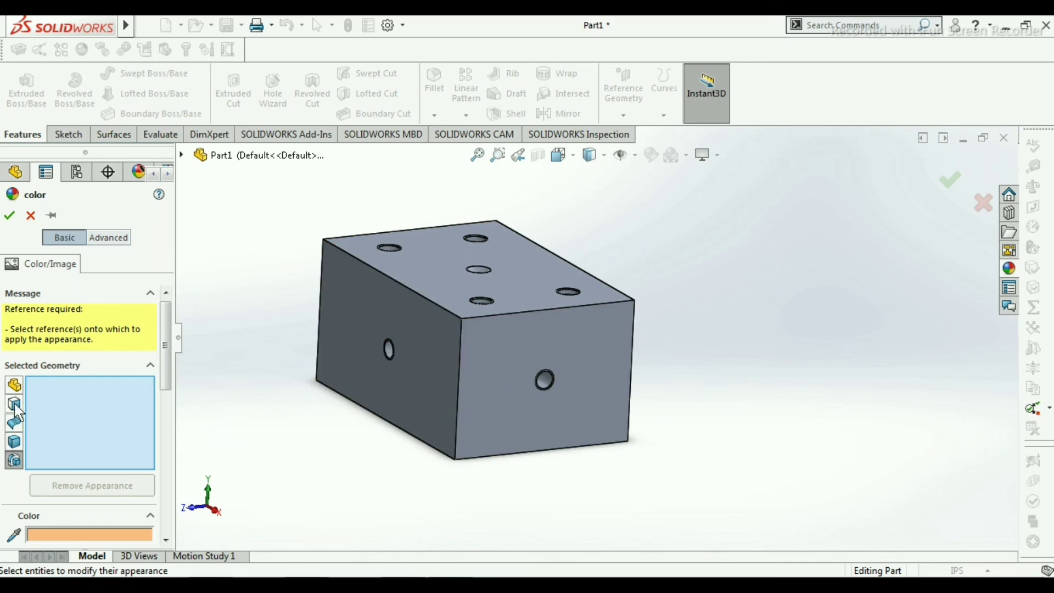
click(14, 385)
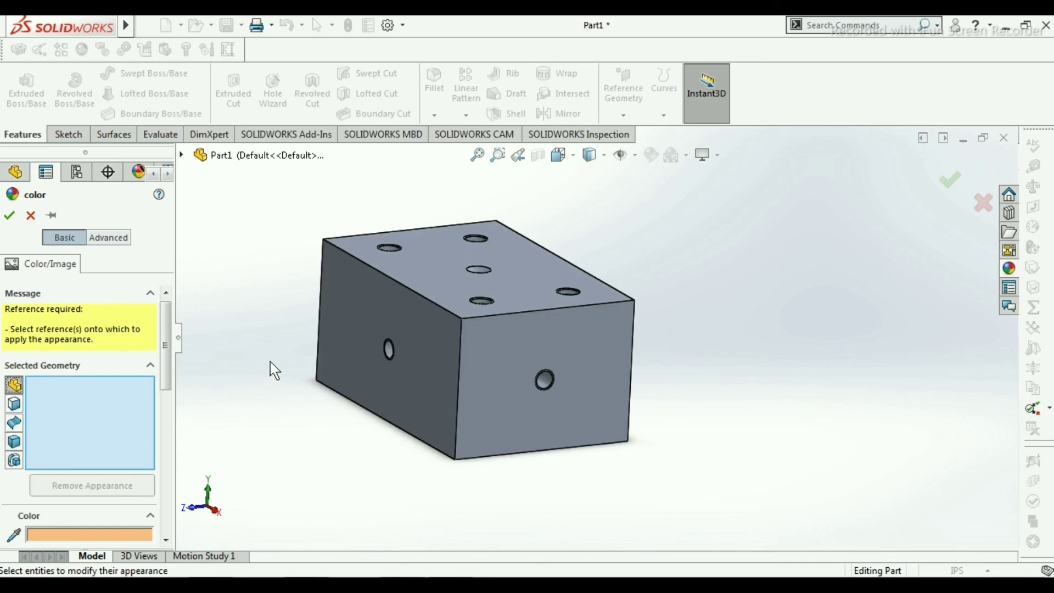
click(432, 388)
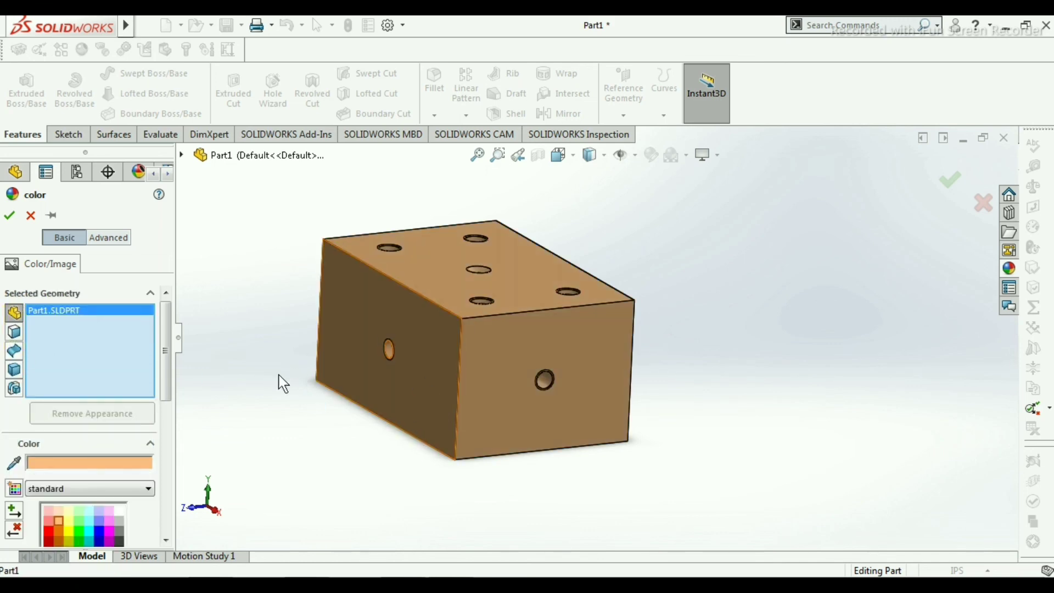
Change the part's color to orange-red with red 255, green 125 and blue 79, and apply the appearance
drag(164, 364, 165, 427)
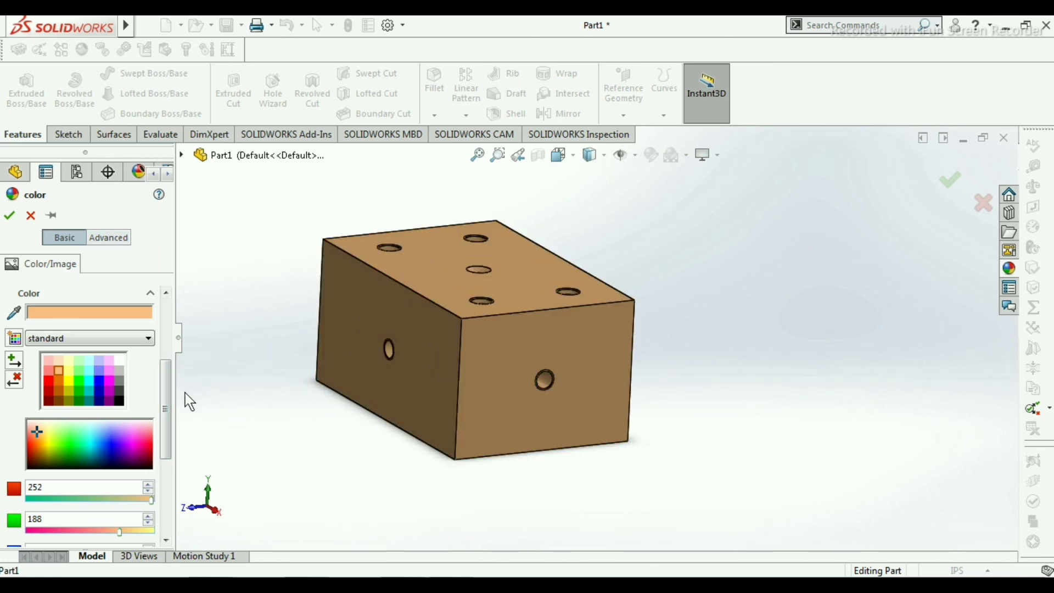
drag(170, 400, 170, 407)
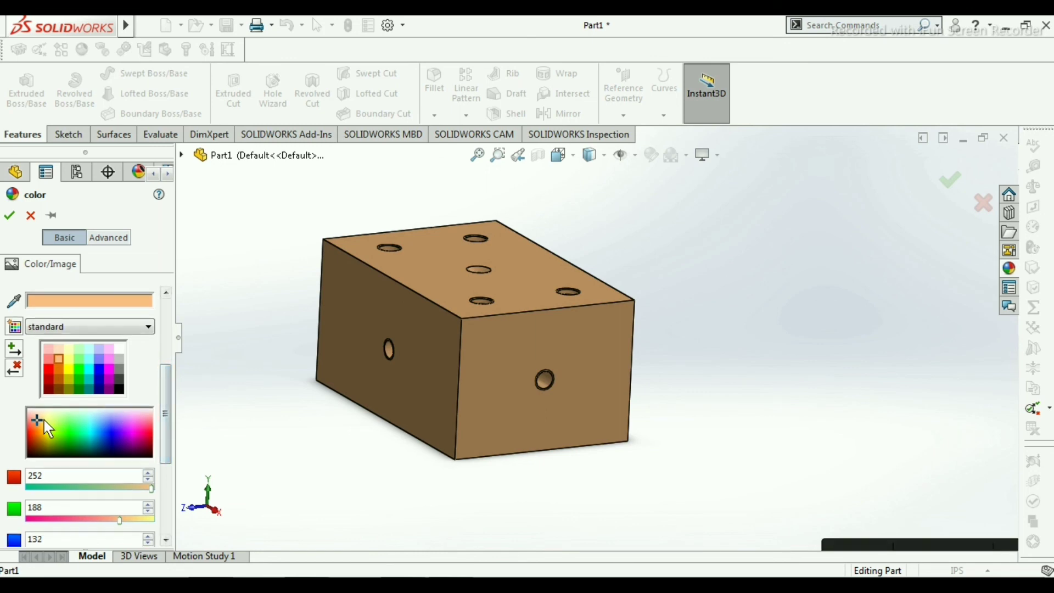
click(34, 419)
click(32, 423)
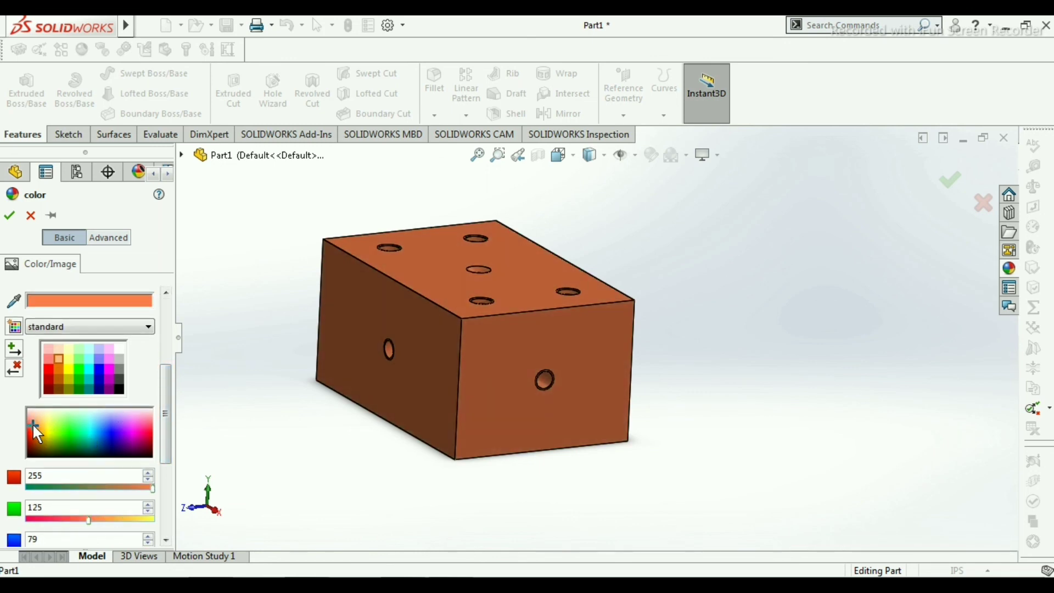
click(10, 215)
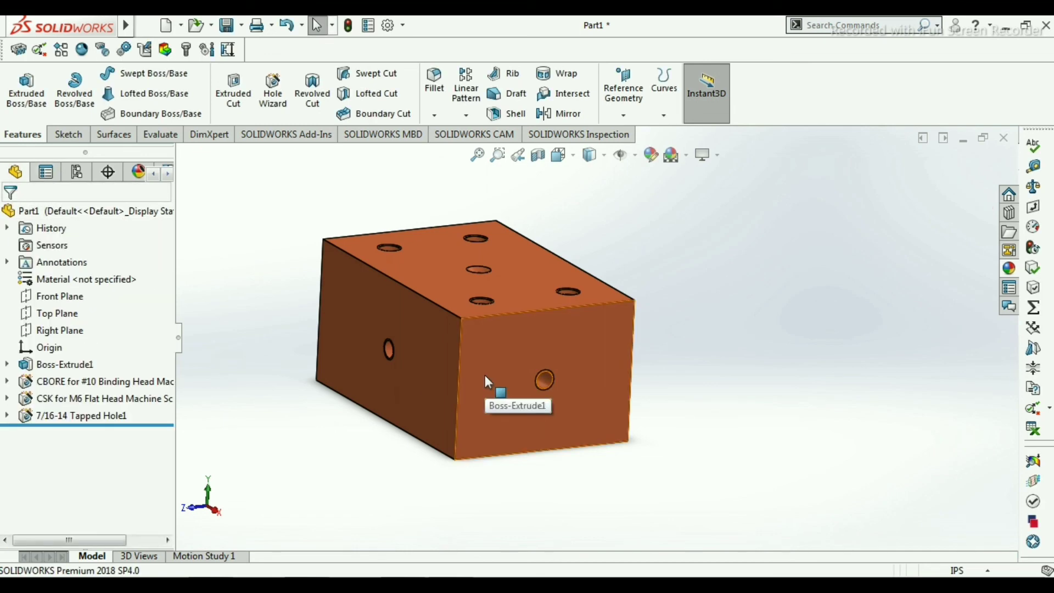
Examine the recolored block's counterbore, countersink and tapped holes from several angles
scroll(586, 347, up, 1)
scroll(586, 348, down, 3)
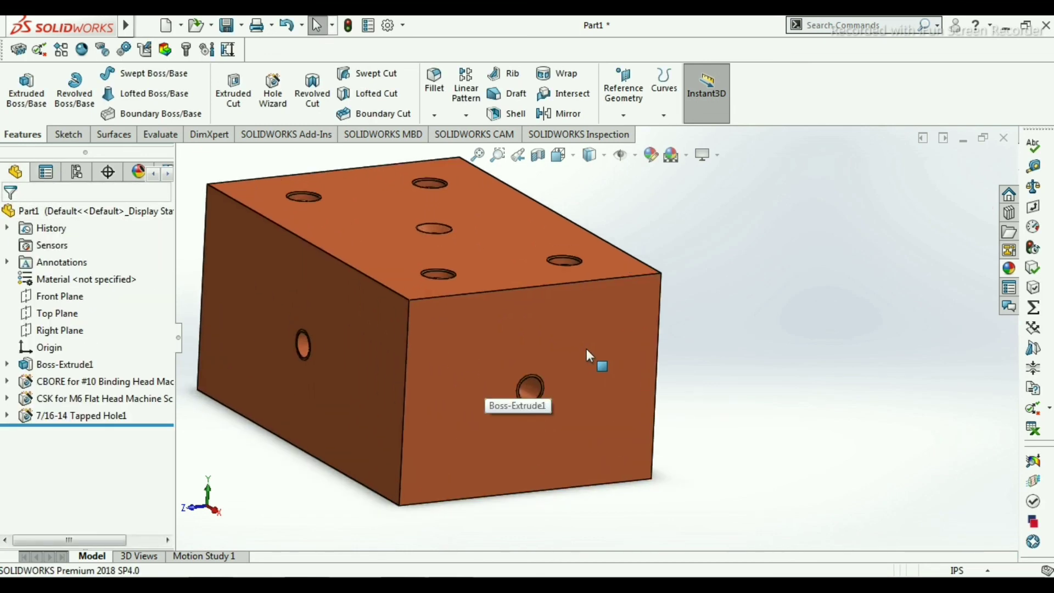
scroll(586, 348, up, 3)
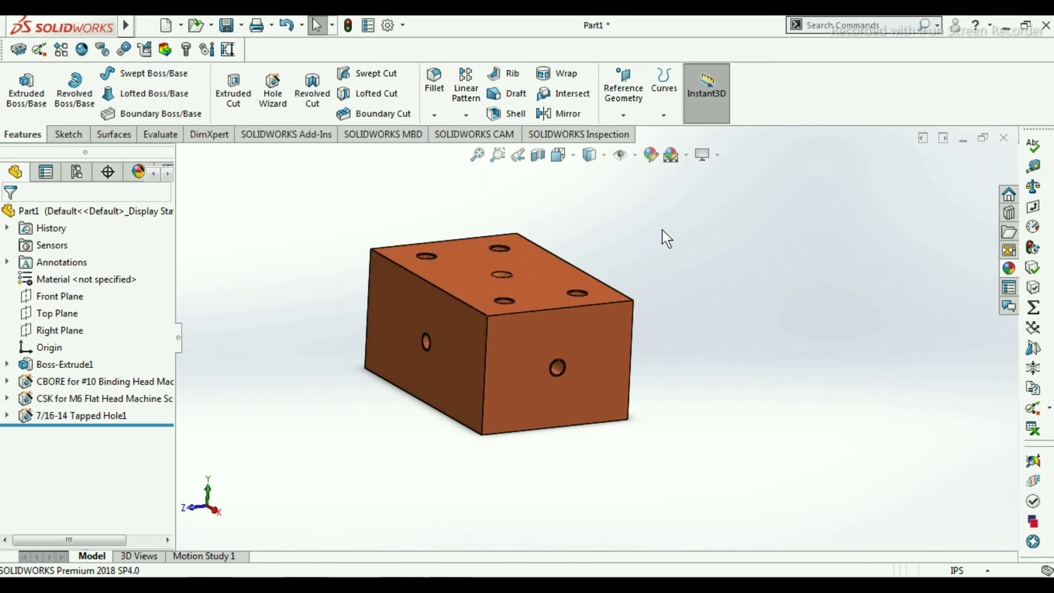
middle_drag(662, 229, 641, 299)
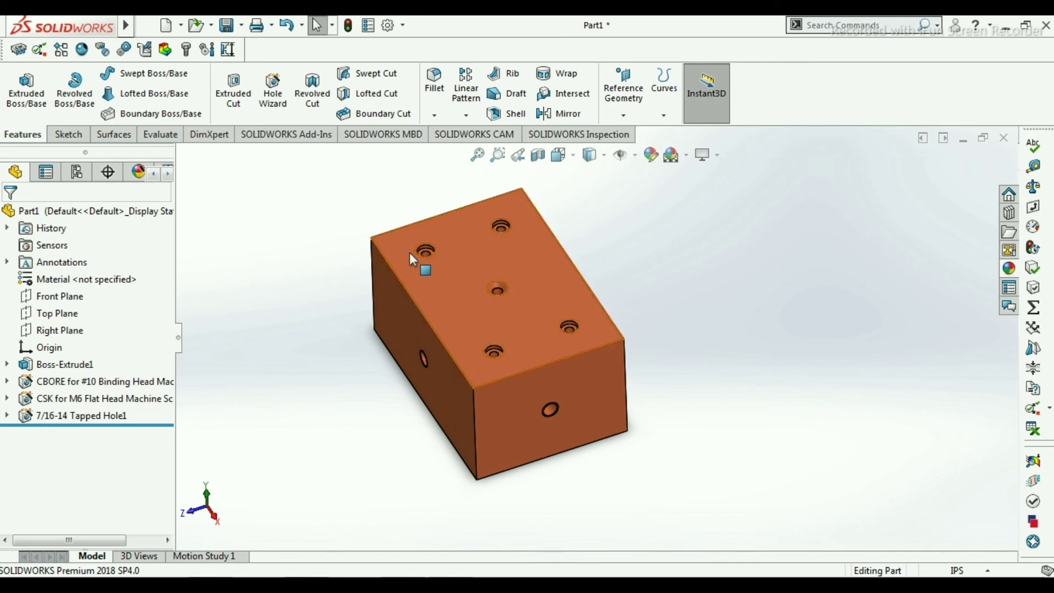
middle_drag(736, 371, 768, 371)
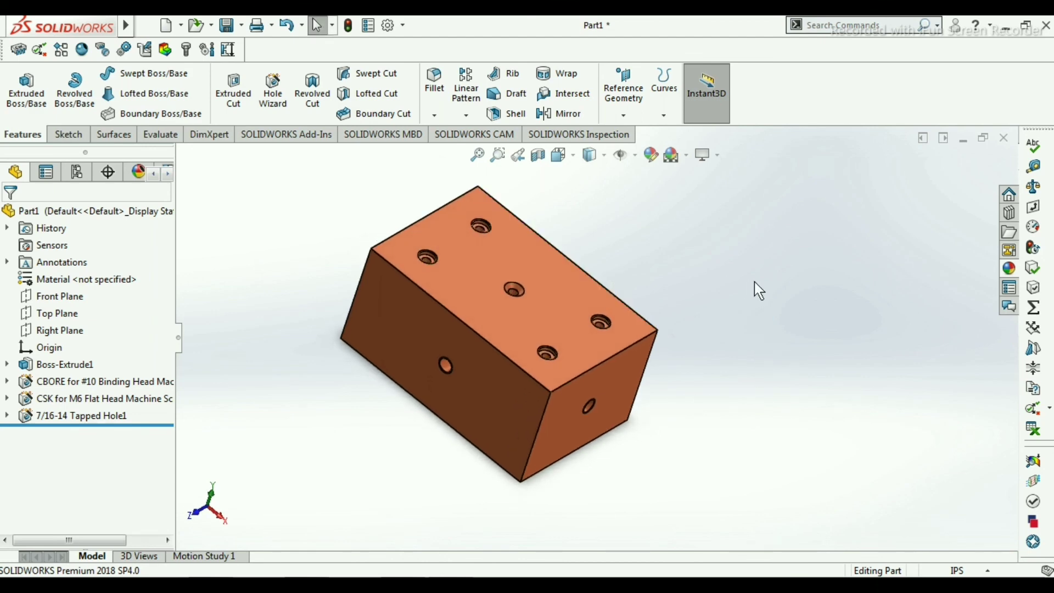
middle_drag(757, 289, 510, 336)
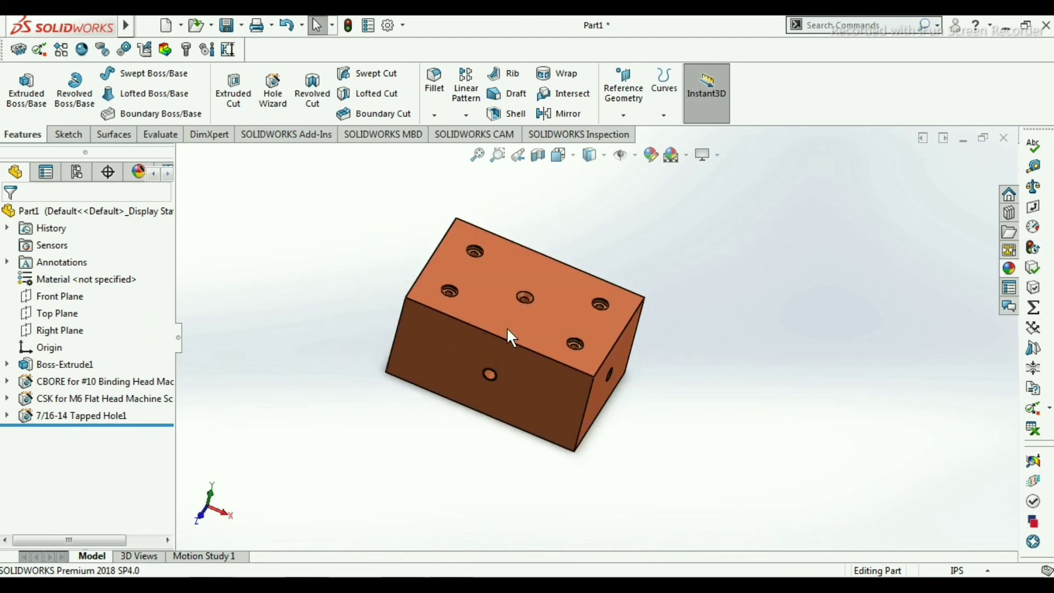
Inspect the hole layout looking straight at the top face, and review the whole block from an oblique angle
click(573, 322)
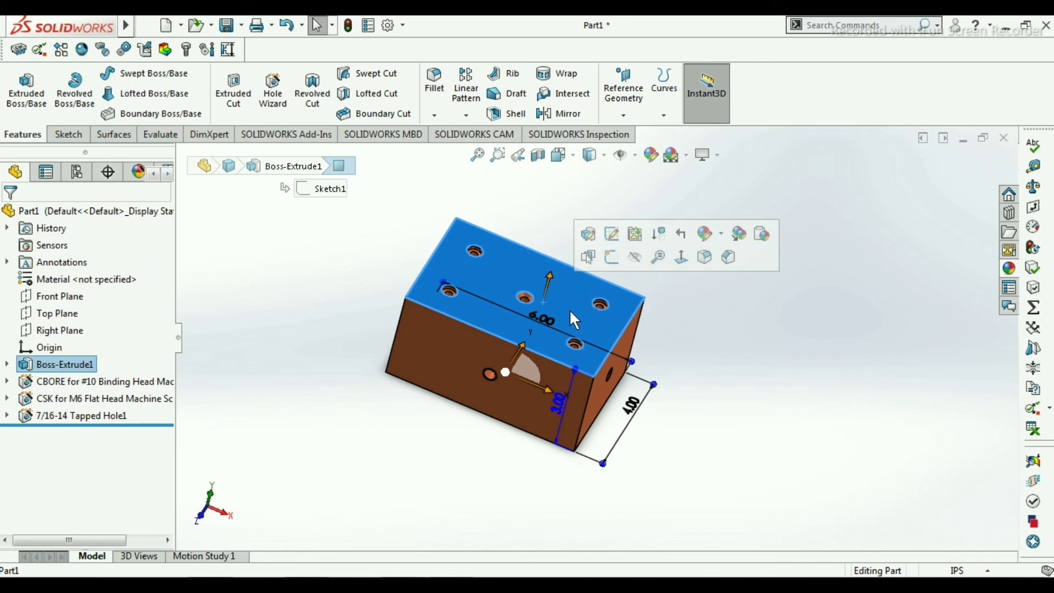
key(ctrl+8)
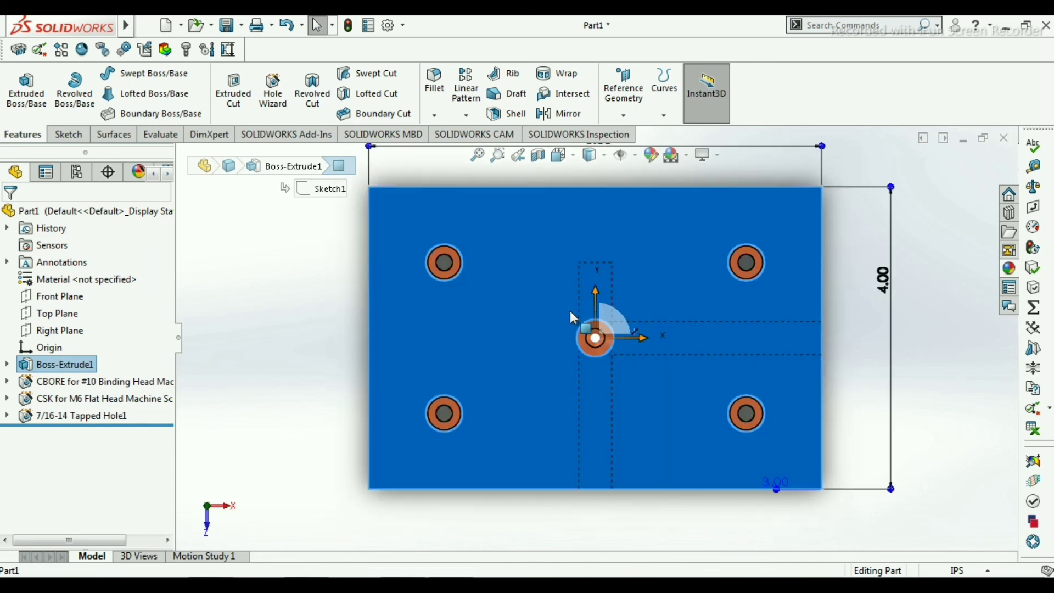
scroll(570, 311, up, 2)
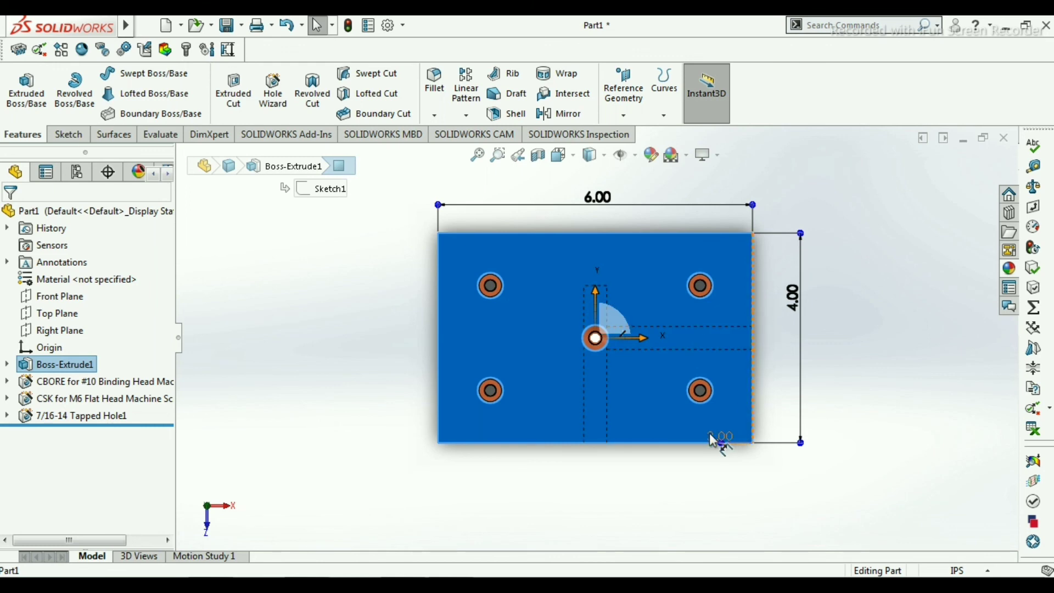
middle_drag(672, 499, 598, 422)
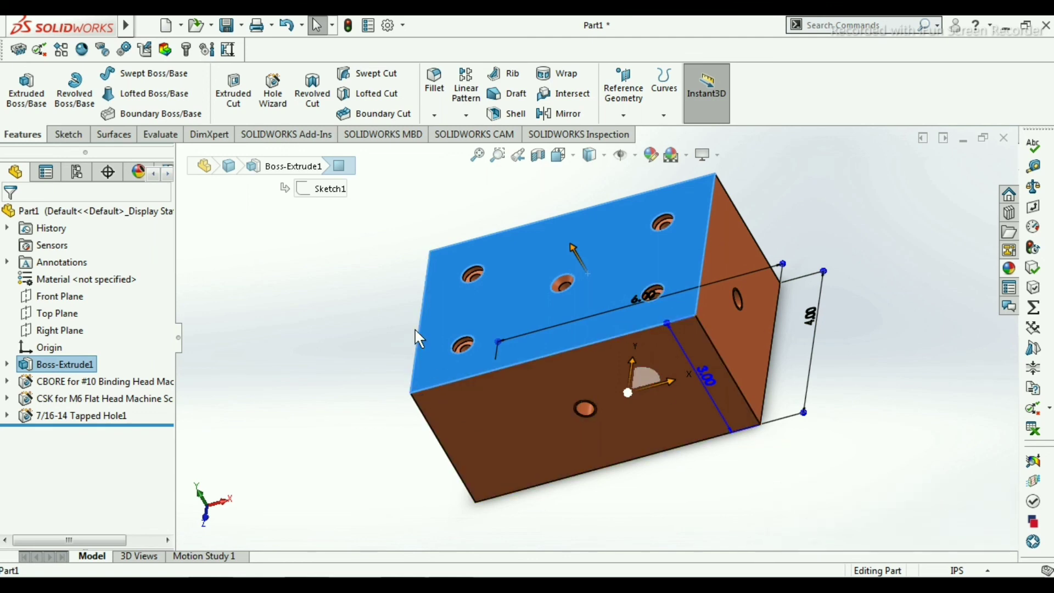
scroll(870, 267, up, 3)
scroll(870, 267, down, 3)
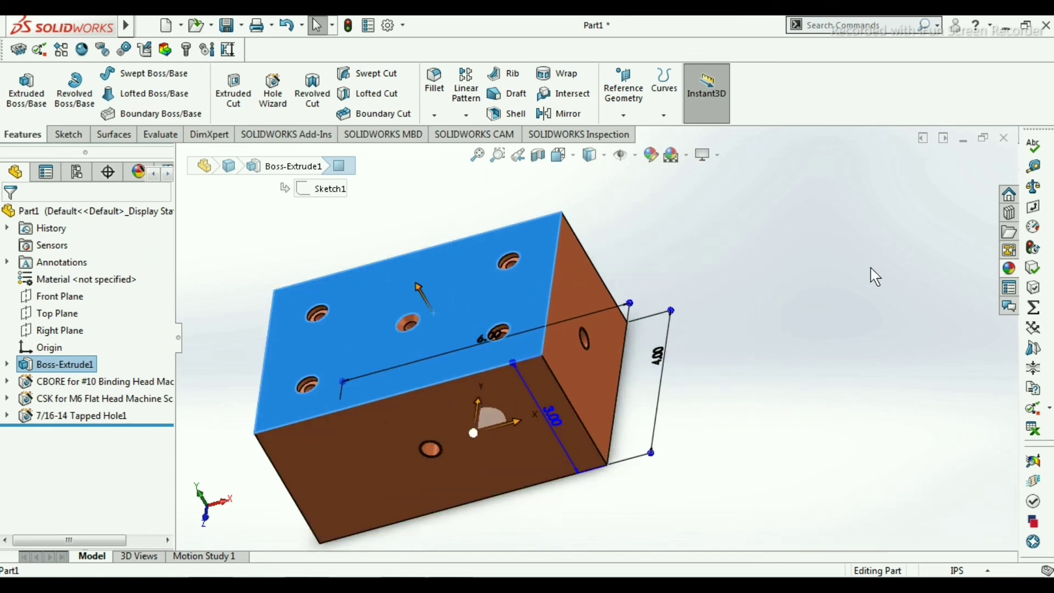
scroll(827, 320, up, 2)
click(701, 287)
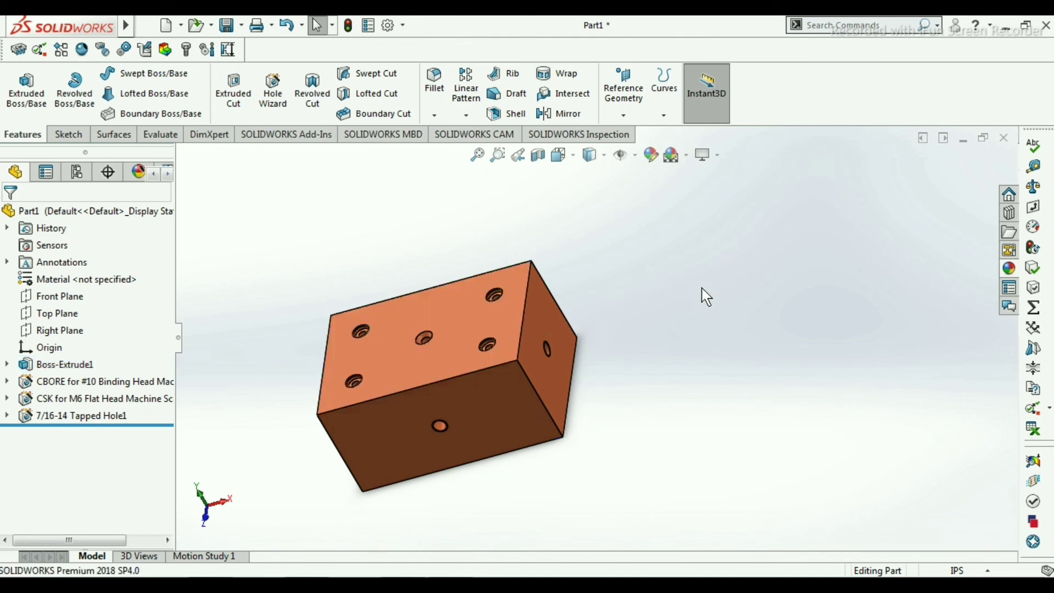
scroll(430, 397, down, 2)
scroll(575, 323, up, 1)
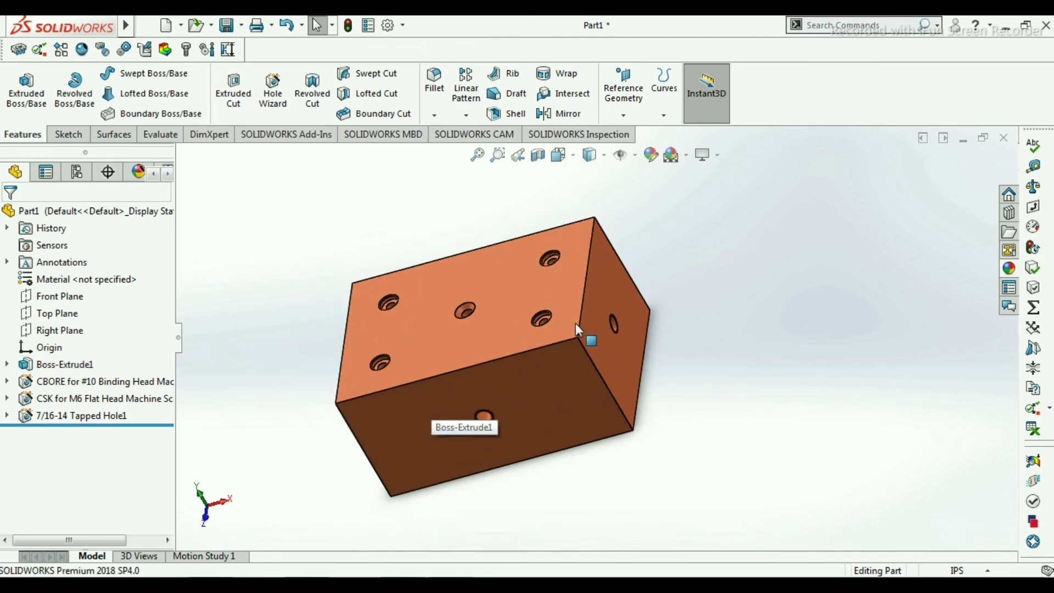